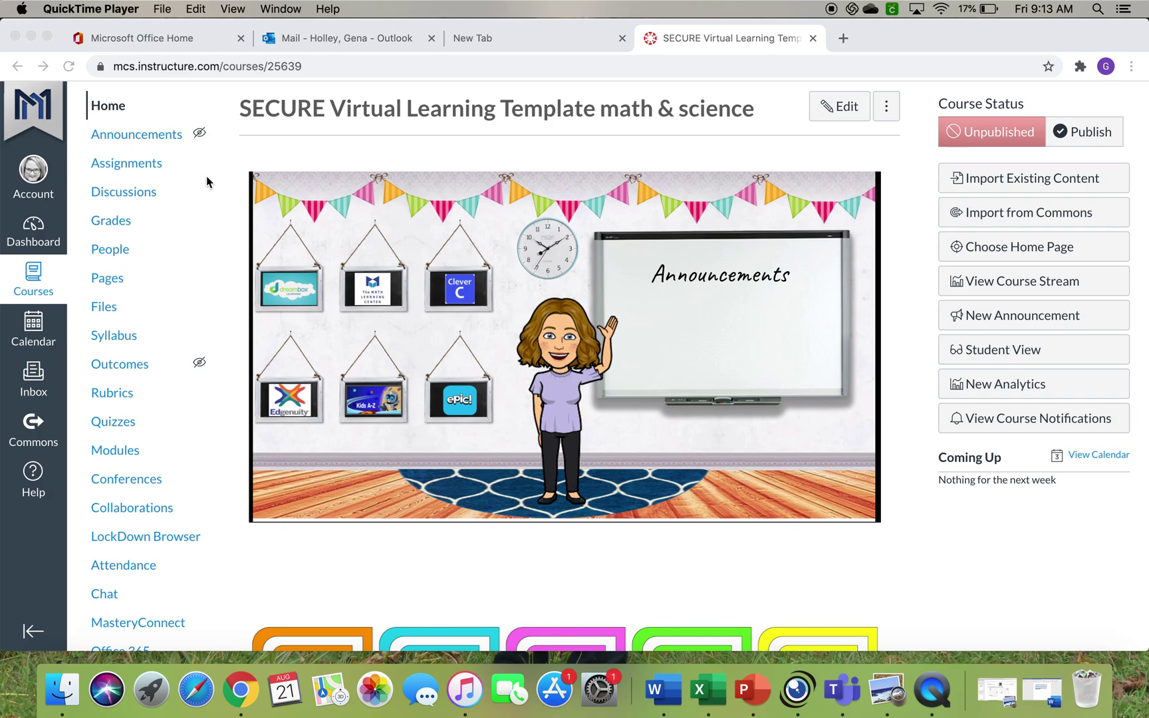
Create a new quiz in the course's Quizzes section using the Classic Quizzes engine.
{"action": "left_click", "coordinate": [114, 426]}
{"action": "left_click", "coordinate": [115, 430]}
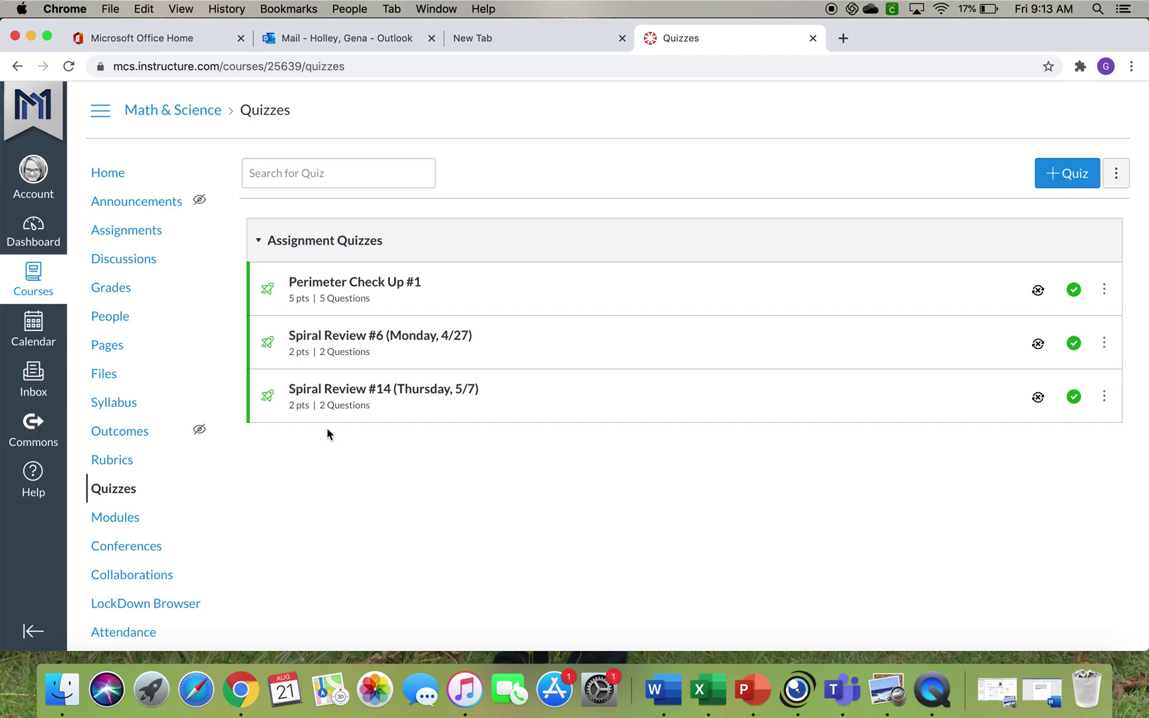
{"action": "left_click", "coordinate": [1067, 173]}
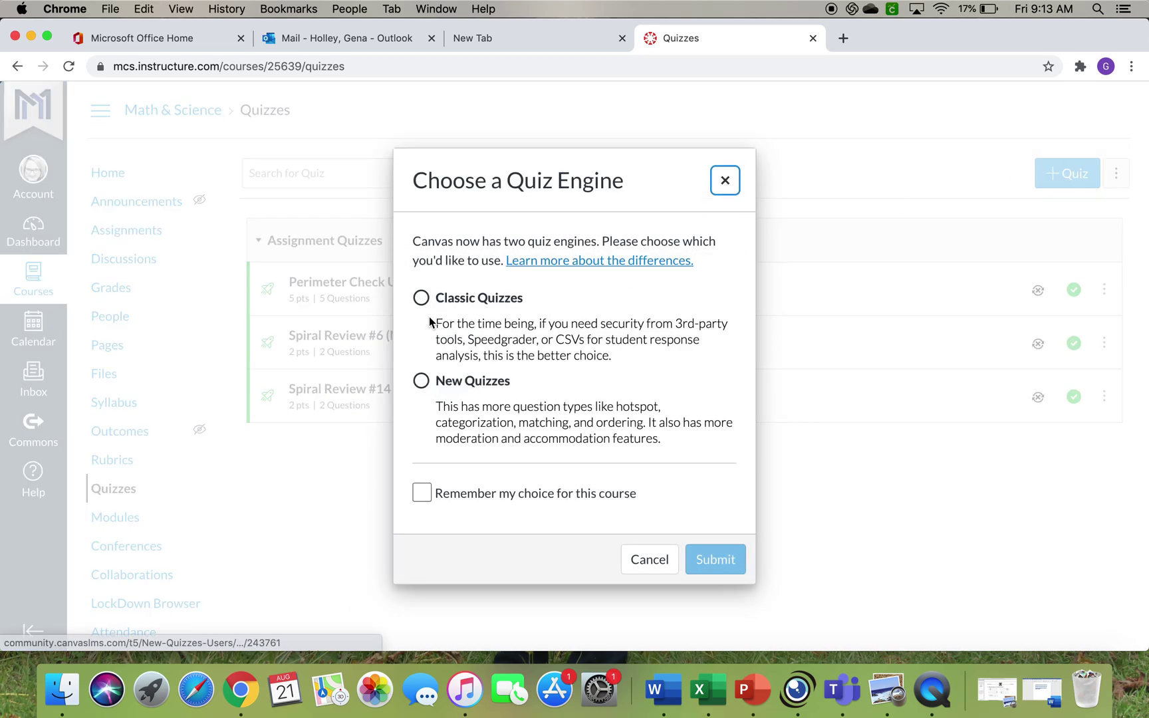
{"action": "left_click", "coordinate": [421, 298]}
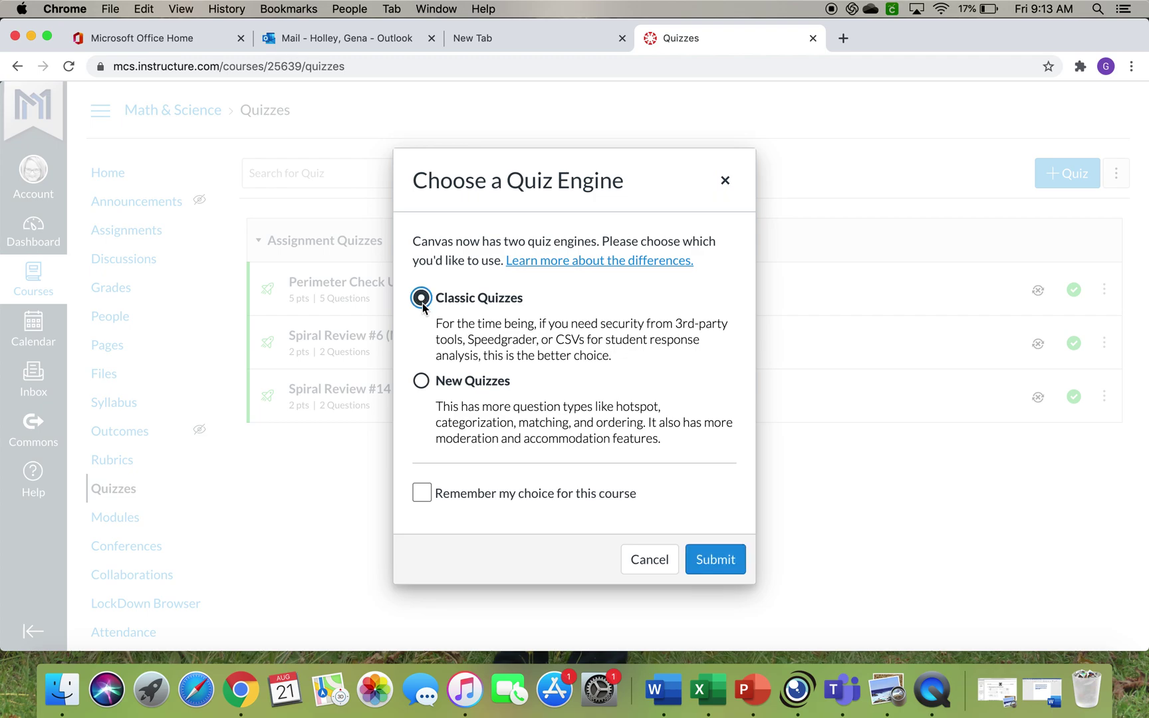
{"action": "left_click", "coordinate": [717, 559]}
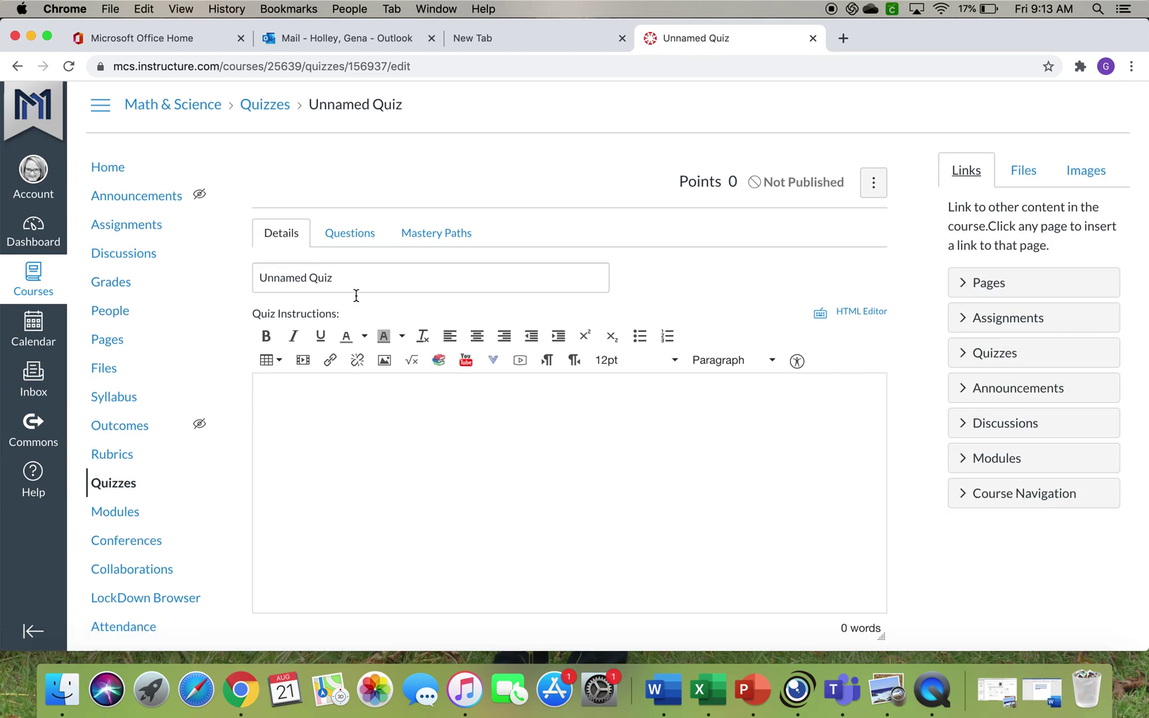
Replace the default quiz title with "Practice".
{"action": "scroll", "coordinate": [356, 295], "scroll_direction": "down", "scroll_amount": 8}
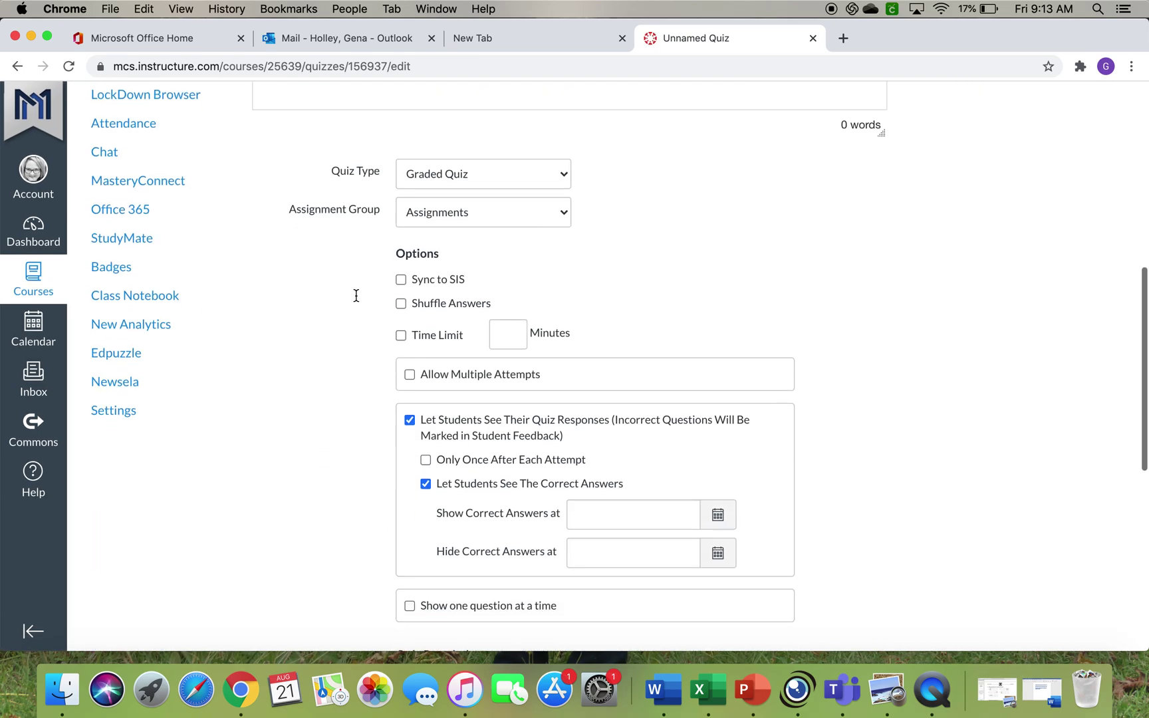
{"action": "scroll", "coordinate": [427, 513], "scroll_direction": "up", "scroll_amount": 2}
{"action": "scroll", "coordinate": [427, 514], "scroll_direction": "up", "scroll_amount": 5}
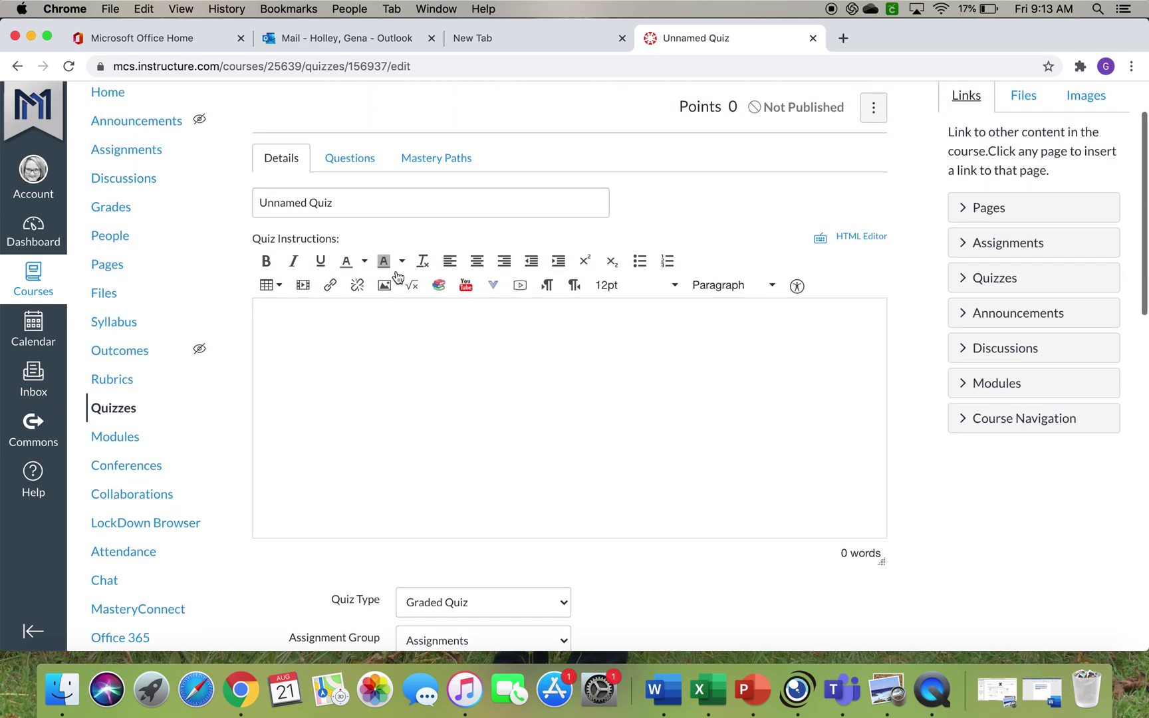
{"action": "left_click", "coordinate": [356, 202]}
{"action": "key", "text": "BackSpace"}
{"action": "key", "text": "BackSpace"}
{"action": "key", "text": "BackSpace"}
{"action": "key", "text": "BackSpace"}
{"action": "key", "text": "BackSpace"}
{"action": "key", "text": "BackSpace"}
{"action": "key", "text": "BackSpace"}
{"action": "key", "text": "BackSpace"}
{"action": "key", "text": "BackSpace"}
{"action": "key", "text": "BackSpace"}
{"action": "key", "text": "BackSpace"}
{"action": "key", "text": "BackSpace"}
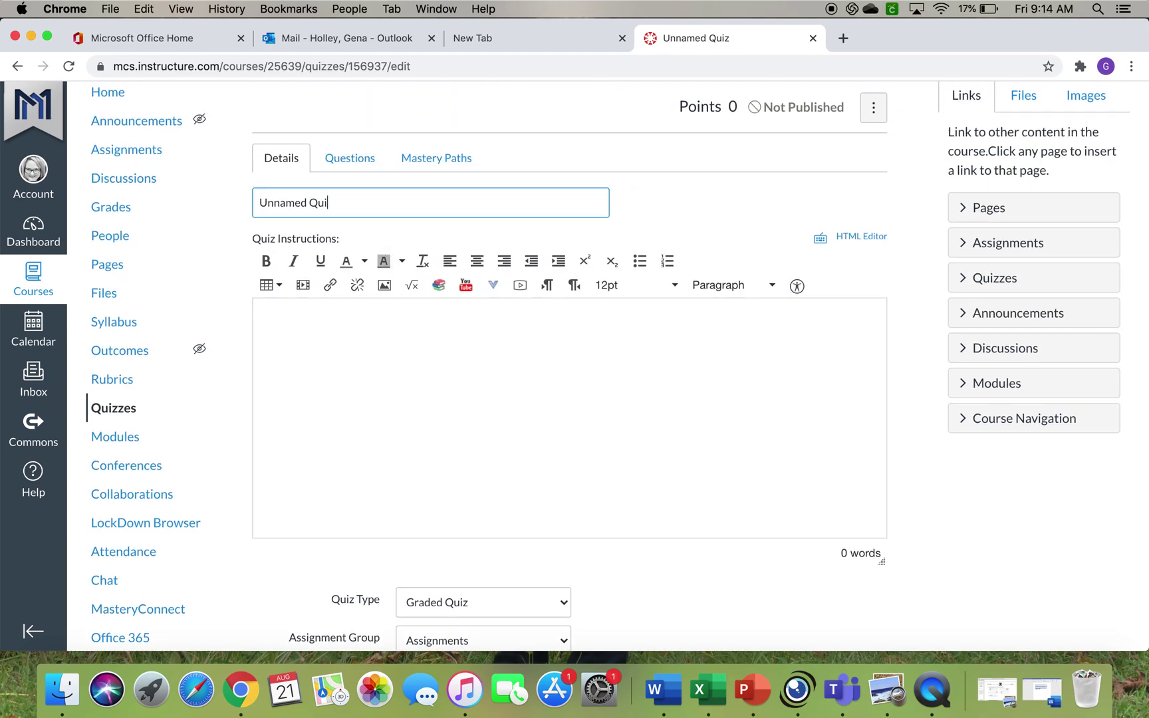
{"action": "type", "text": "Practice"}
Enter the quiz instructions "Anything need to know.......".
{"action": "left_click", "coordinate": [291, 328]}
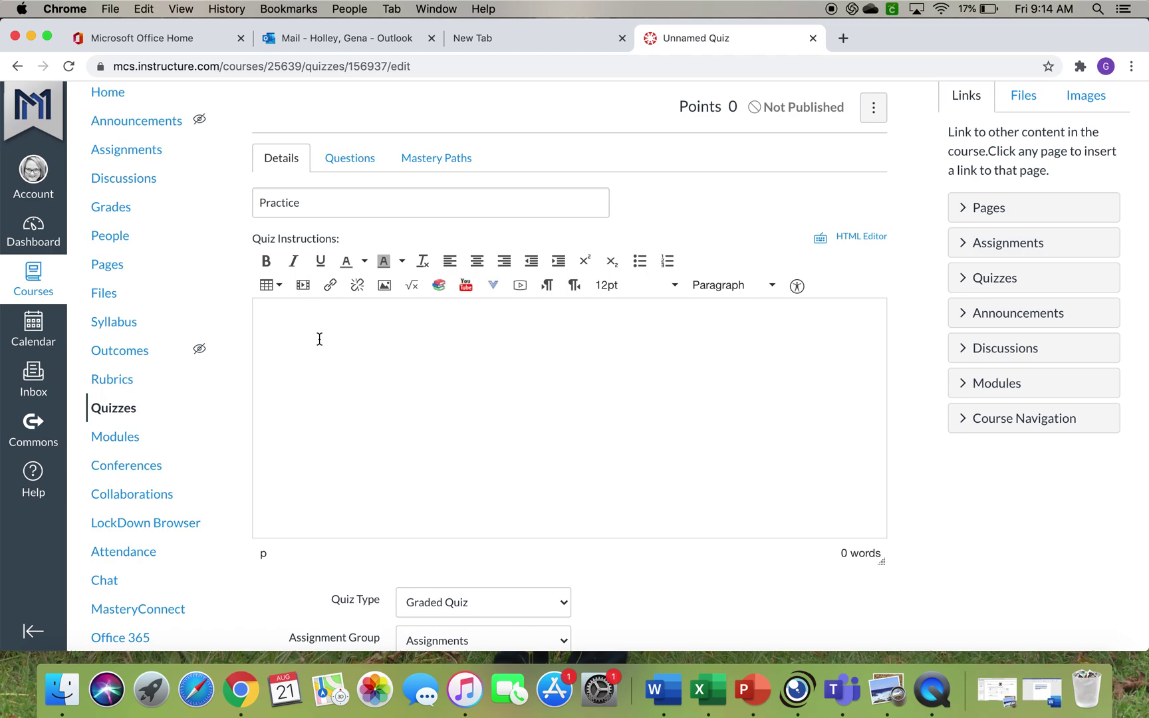
{"action": "type", "text": "AN"}
{"action": "type", "text": "ything"}
{"action": "type", "text": " need t"}
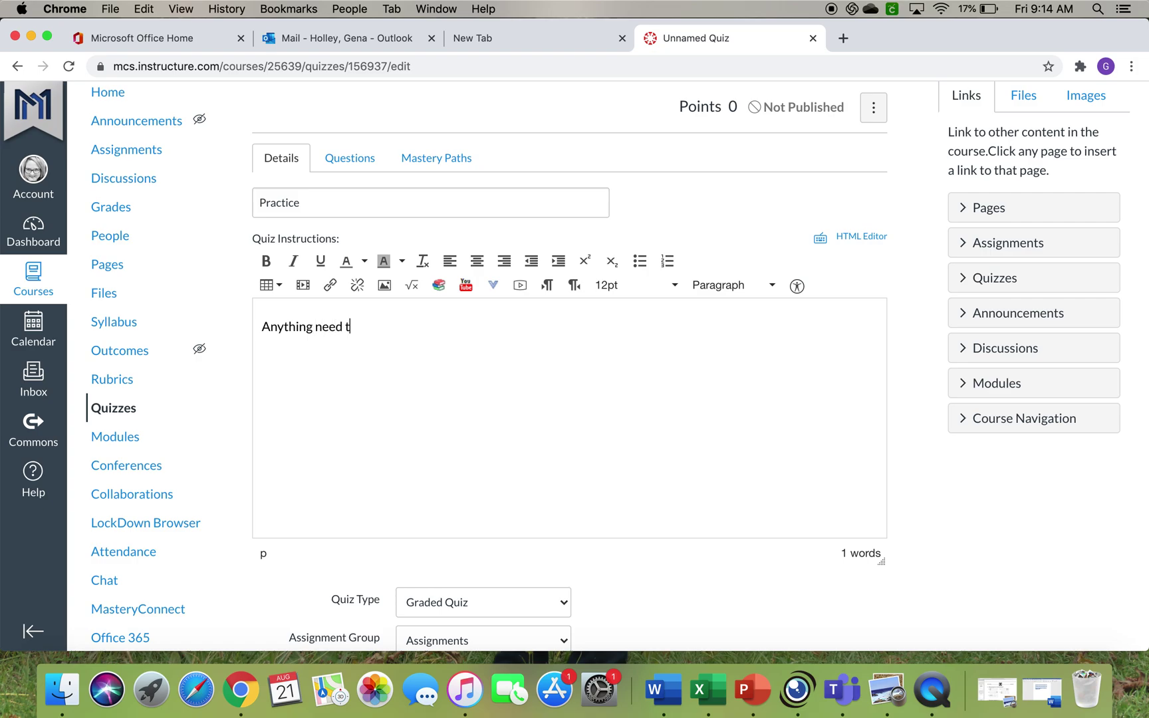
{"action": "type", "text": "o know......."}
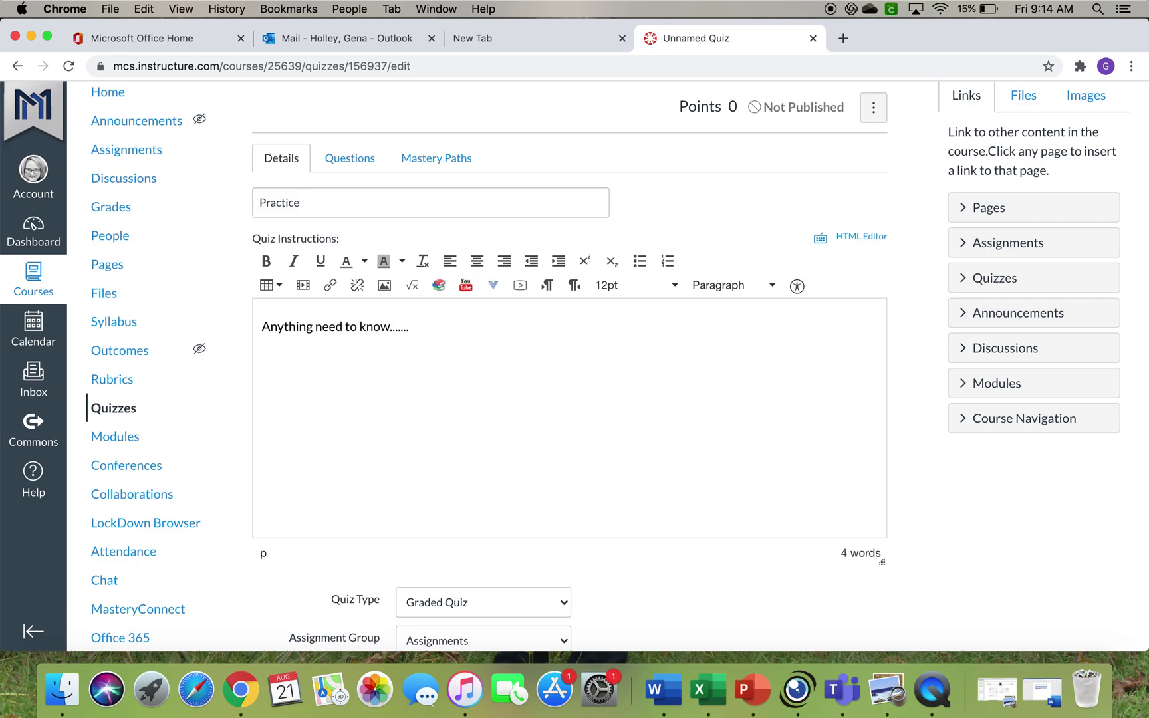
Check the available quiz types and choose Graded Quiz.
{"action": "scroll", "coordinate": [280, 531], "scroll_direction": "down", "scroll_amount": 6}
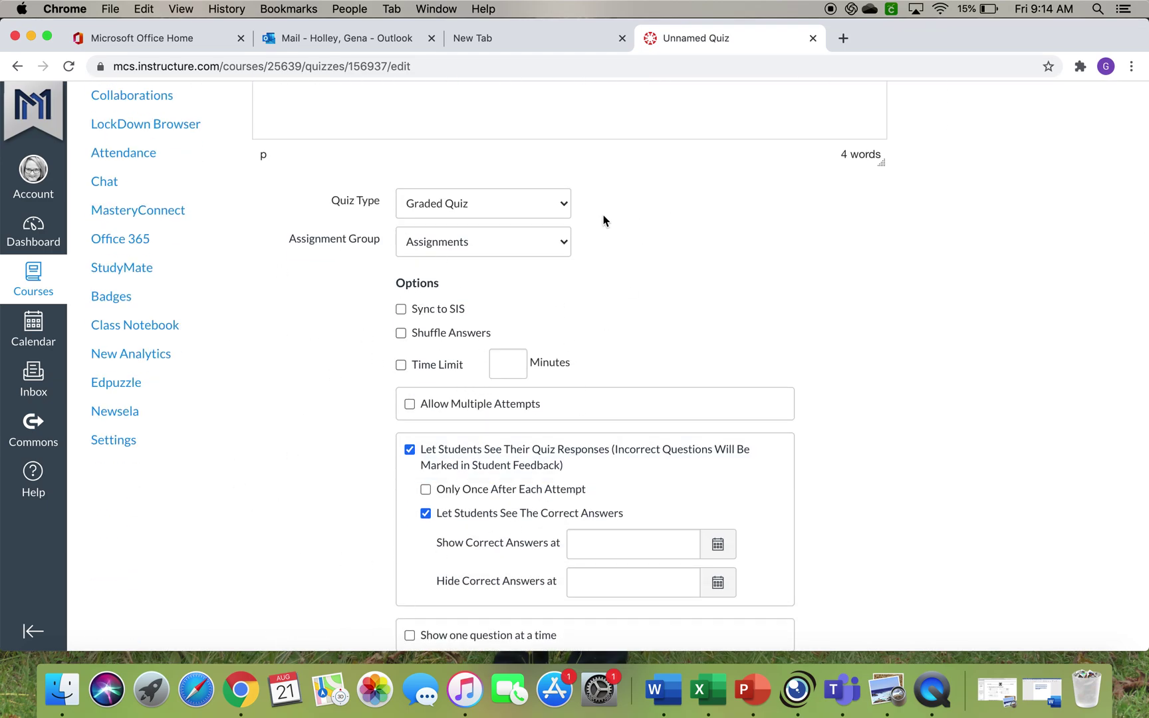
{"action": "left_click", "coordinate": [564, 211]}
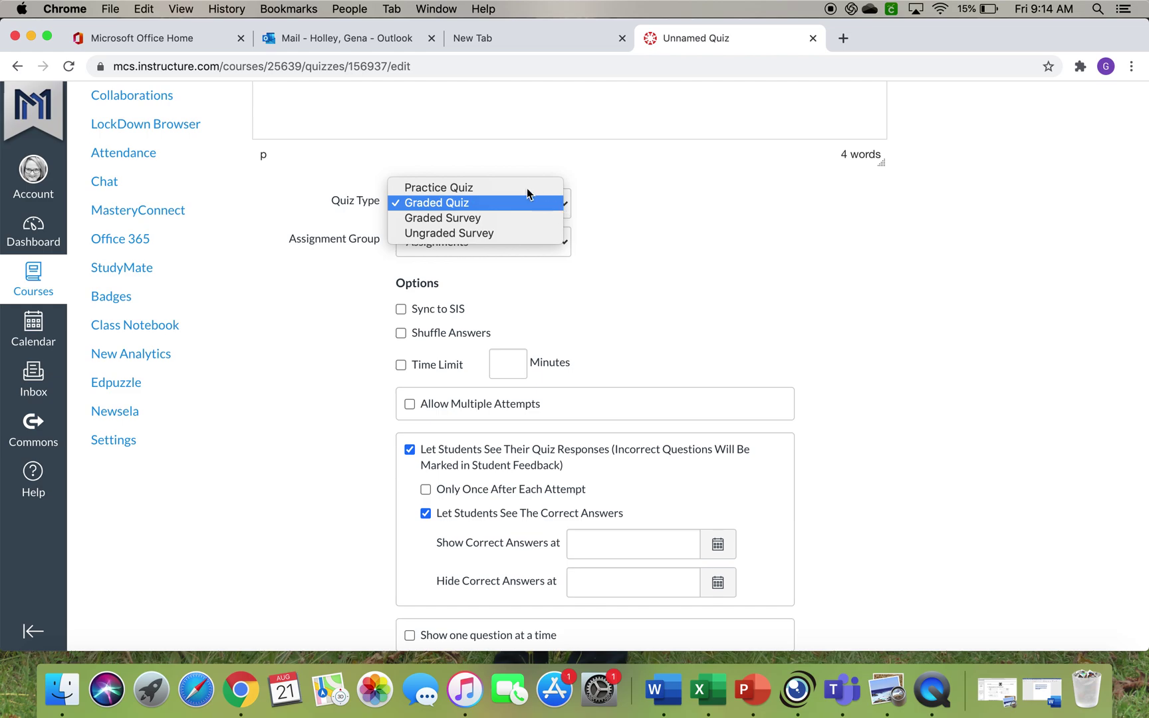
{"action": "left_click", "coordinate": [479, 203]}
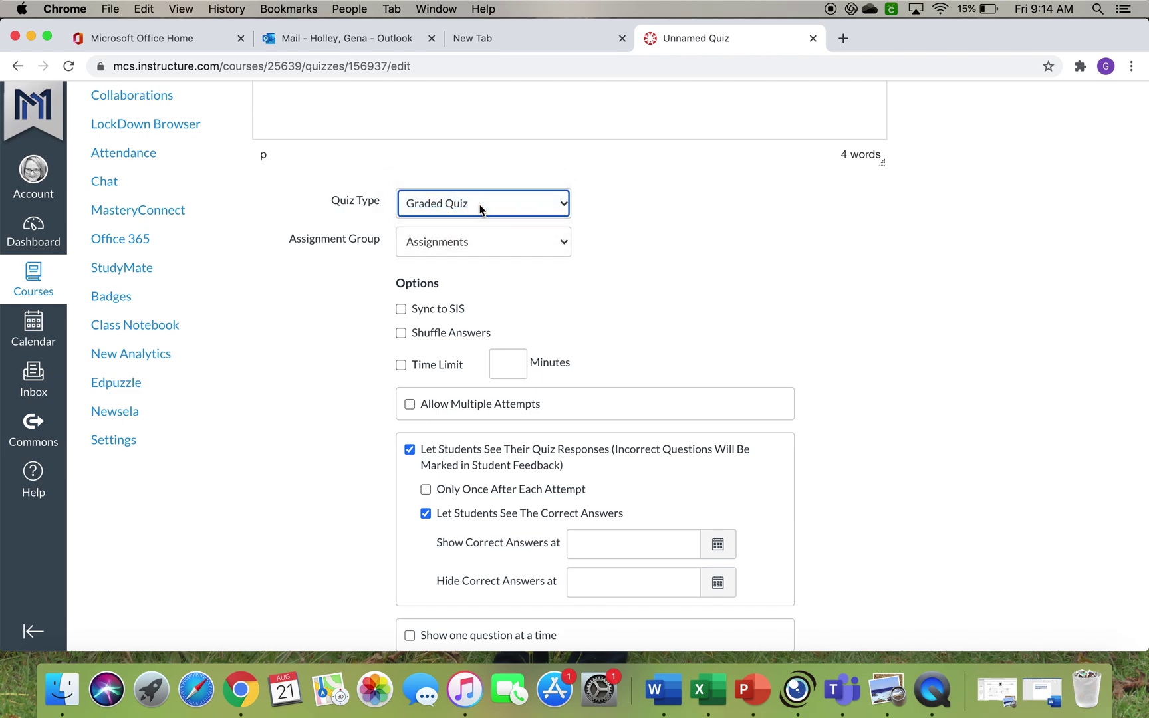
{"action": "left_click", "coordinate": [558, 209]}
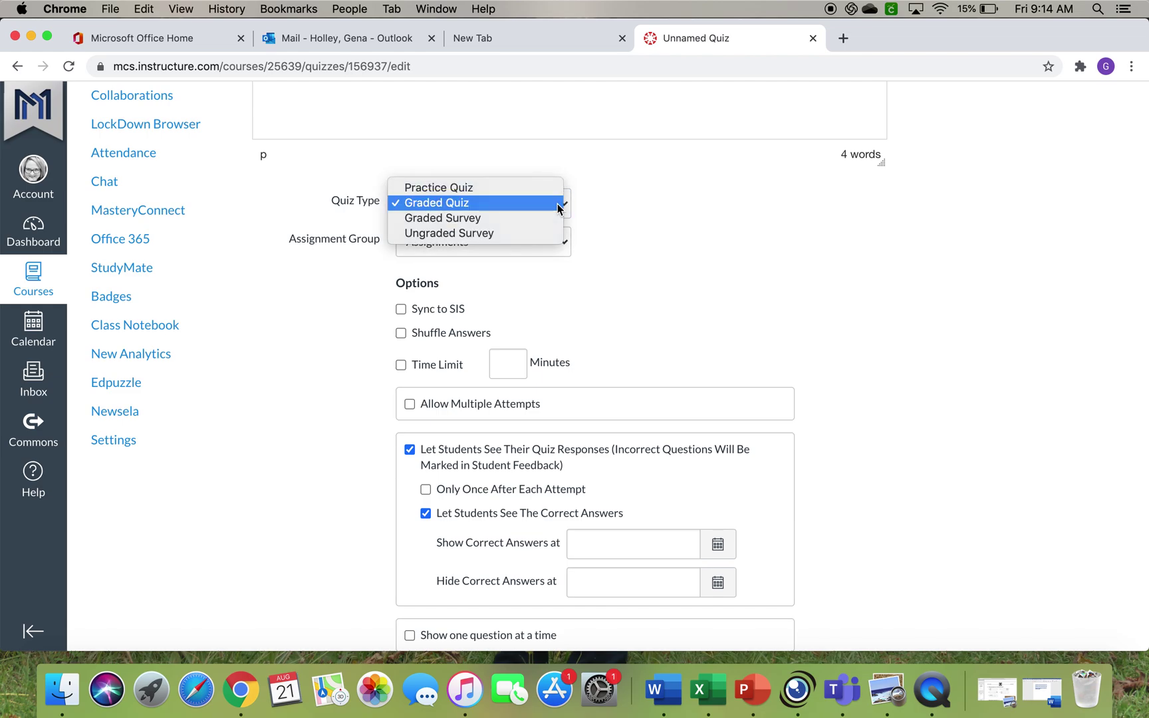
{"action": "left_click", "coordinate": [470, 202]}
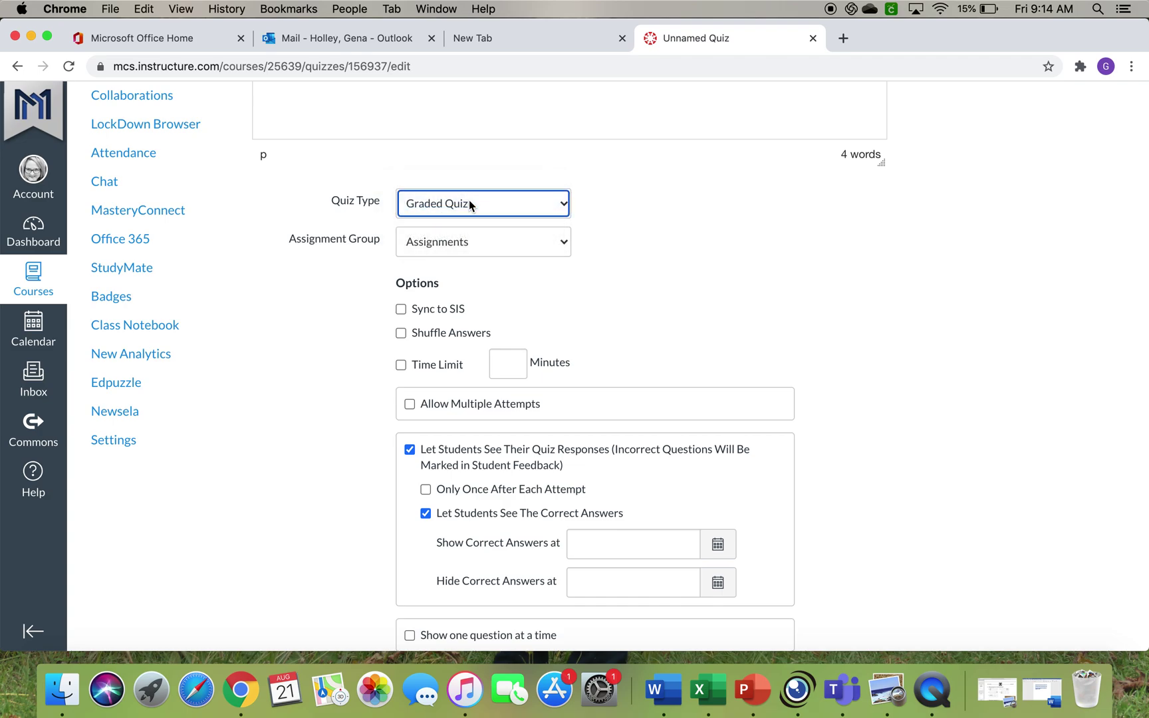
Allow multiple attempts on the quiz and limit the allowed attempts to 2.
{"action": "scroll", "coordinate": [539, 250], "scroll_direction": "down", "scroll_amount": 3}
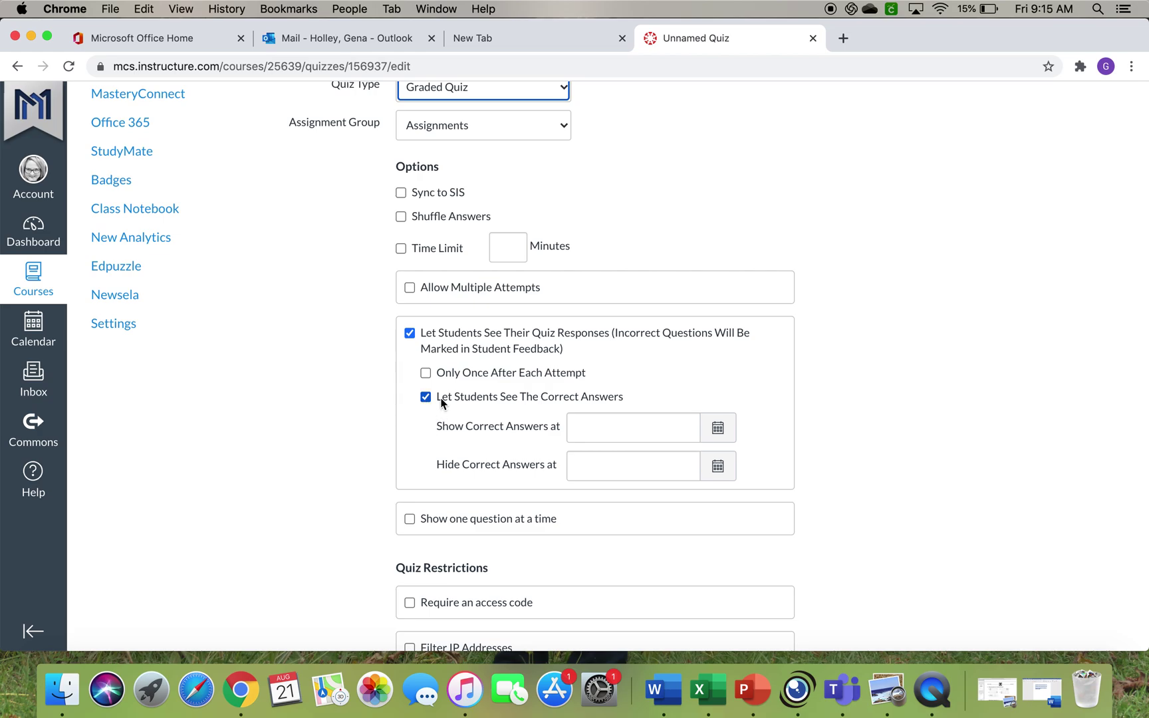
{"action": "scroll", "coordinate": [429, 405], "scroll_direction": "up", "scroll_amount": 1}
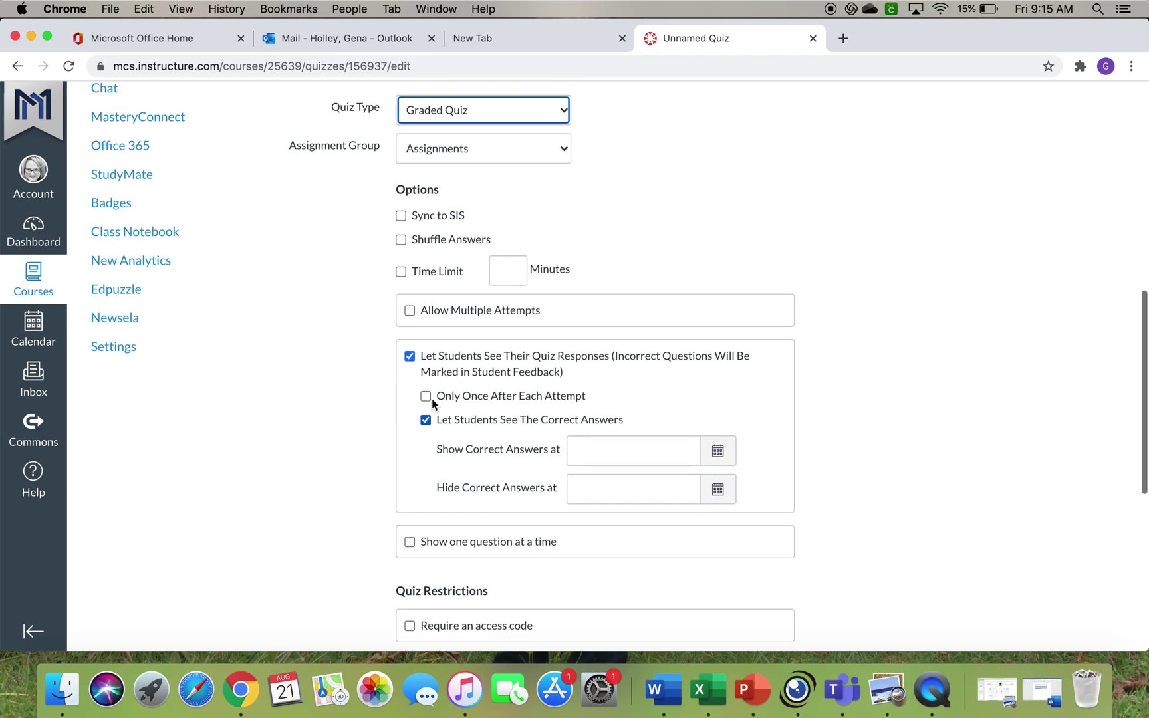
{"action": "left_click", "coordinate": [410, 312]}
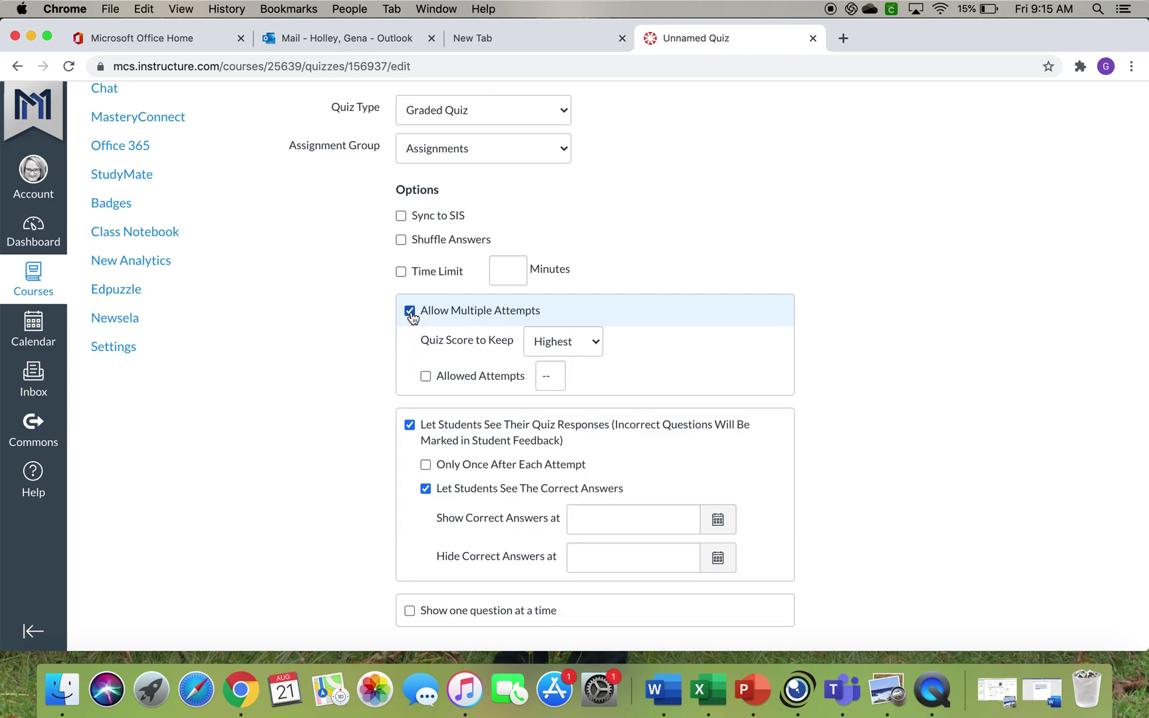
{"action": "left_click", "coordinate": [425, 376]}
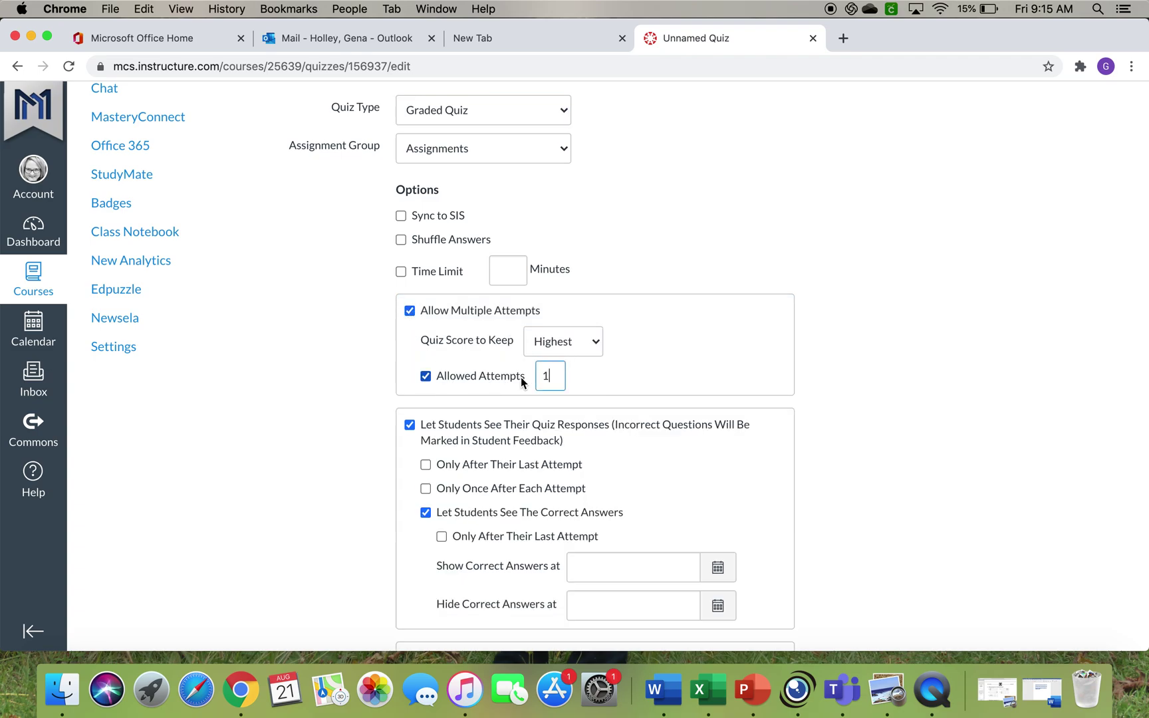
{"action": "key", "text": "BackSpace"}
{"action": "type", "text": "2"}
Review the quiz's response visibility options, restrictions, and assignment and due date settings.
{"action": "scroll", "coordinate": [452, 603], "scroll_direction": "down", "scroll_amount": 3}
{"action": "scroll", "coordinate": [452, 601], "scroll_direction": "down", "scroll_amount": 4}
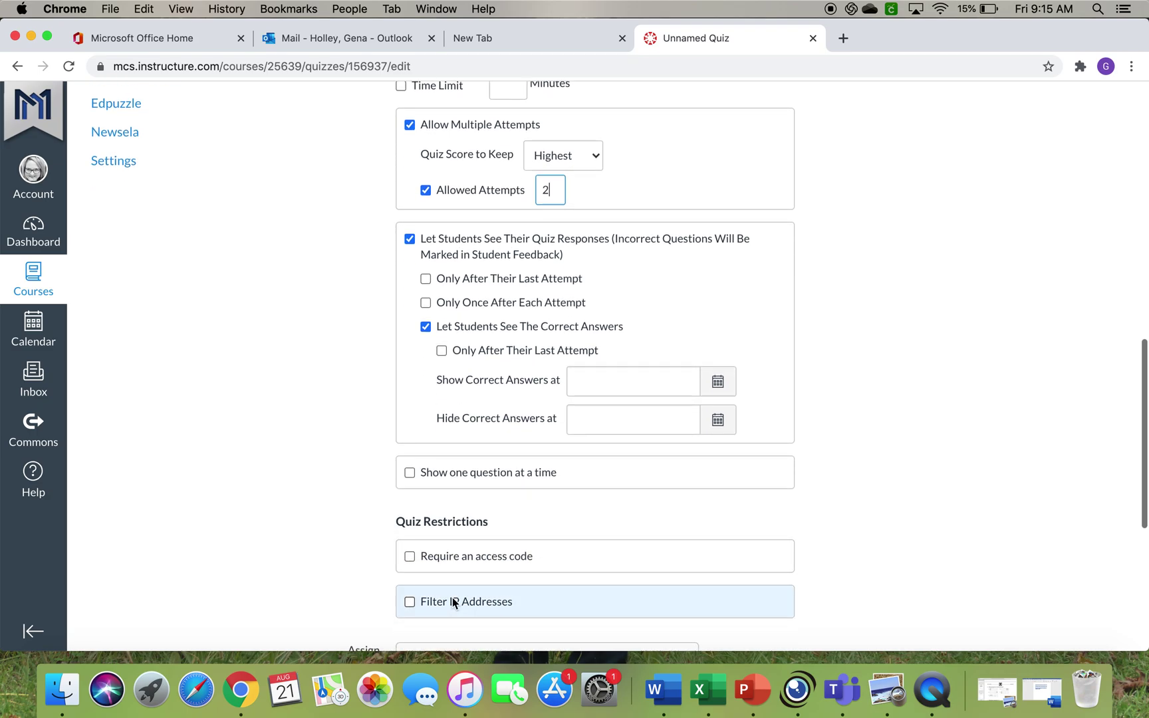
{"action": "scroll", "coordinate": [452, 598], "scroll_direction": "down", "scroll_amount": 10}
{"action": "scroll", "coordinate": [452, 602], "scroll_direction": "up", "scroll_amount": 20}
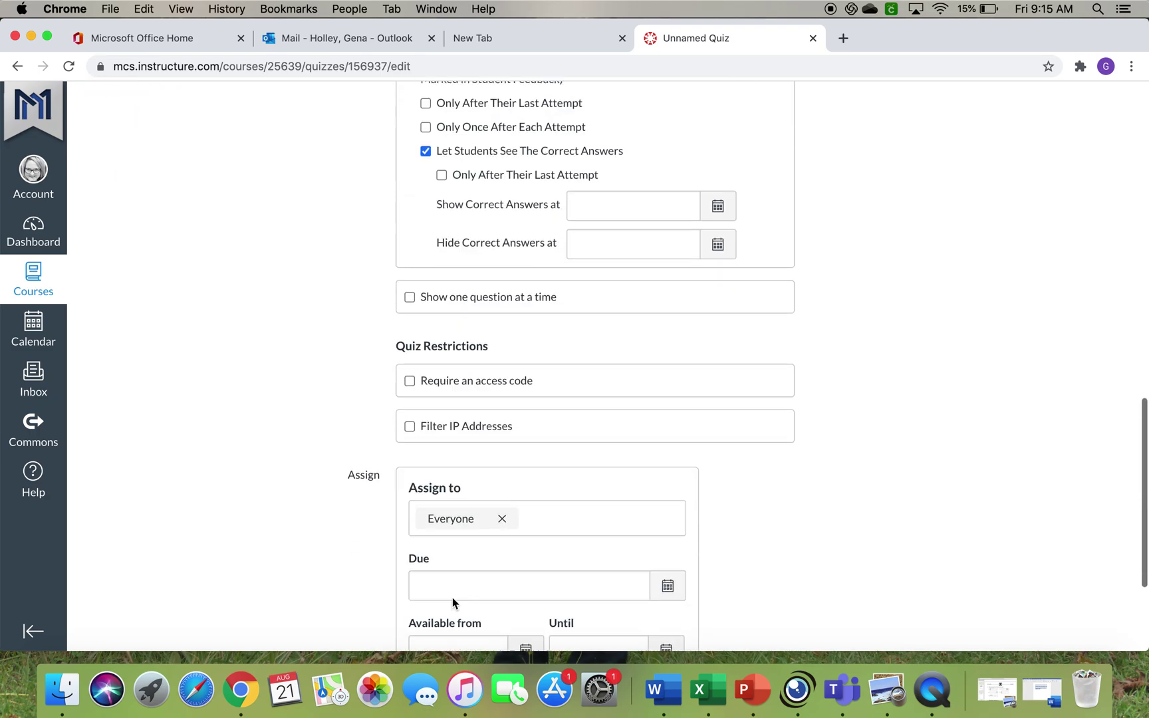
{"action": "scroll", "coordinate": [495, 519], "scroll_direction": "down", "scroll_amount": 20}
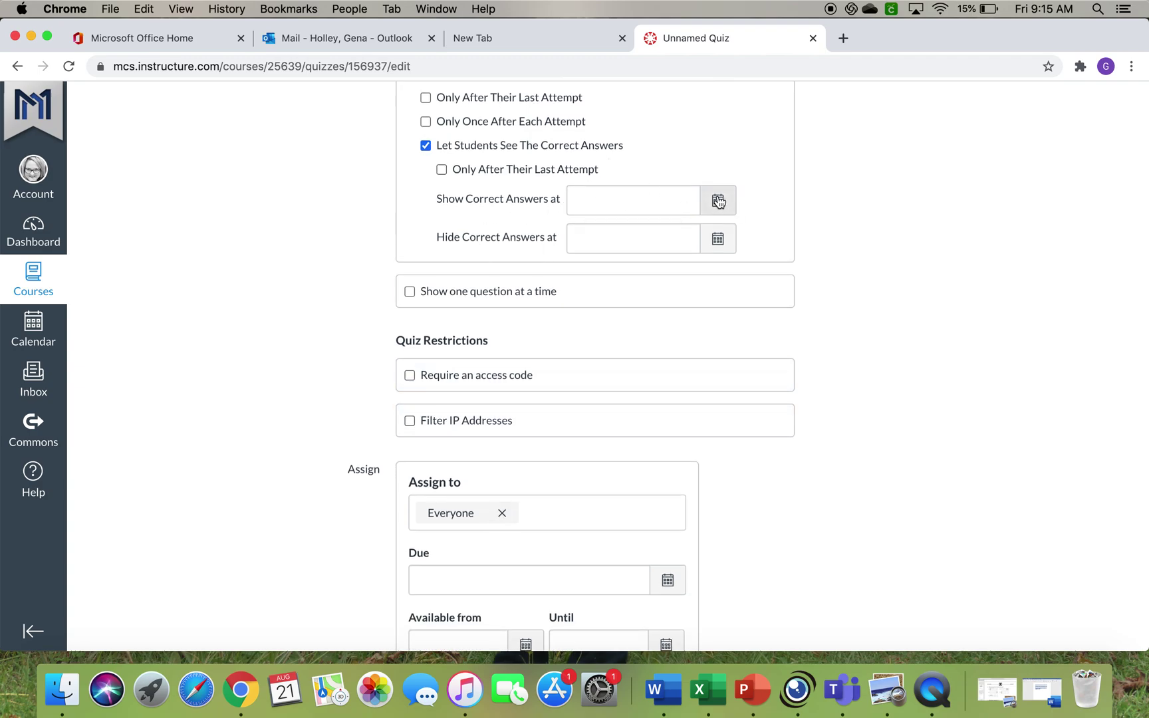
{"action": "scroll", "coordinate": [621, 253], "scroll_direction": "up", "scroll_amount": 3}
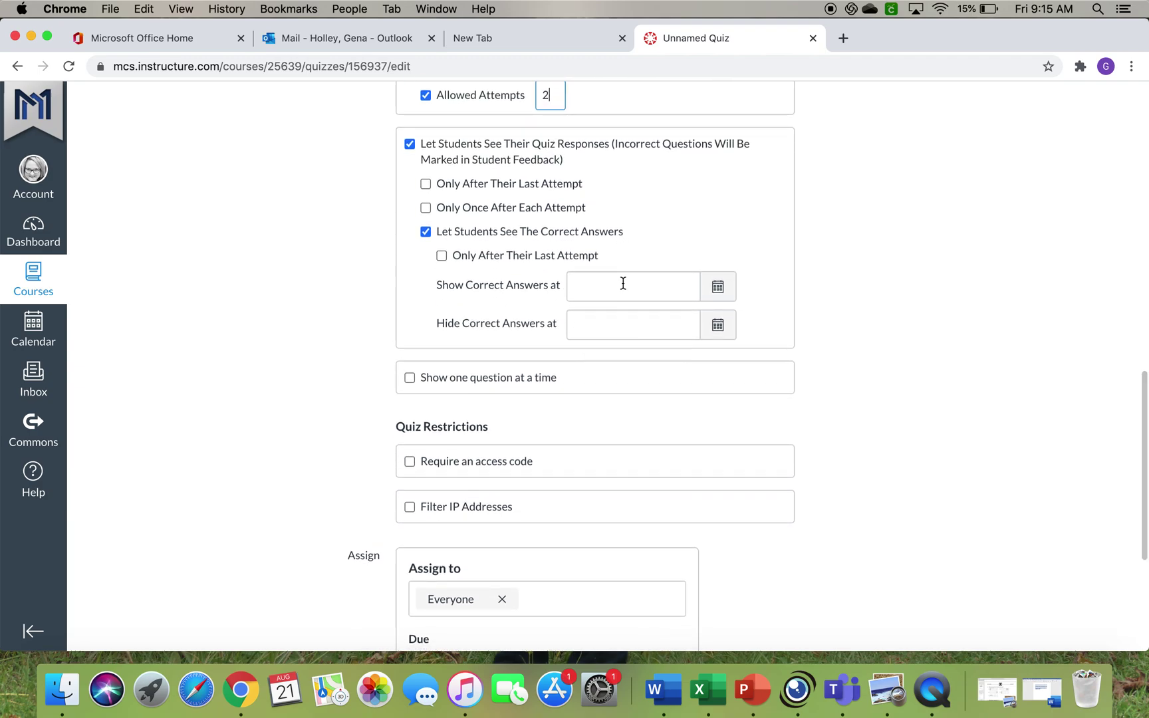
{"action": "scroll", "coordinate": [516, 405], "scroll_direction": "up", "scroll_amount": 20}
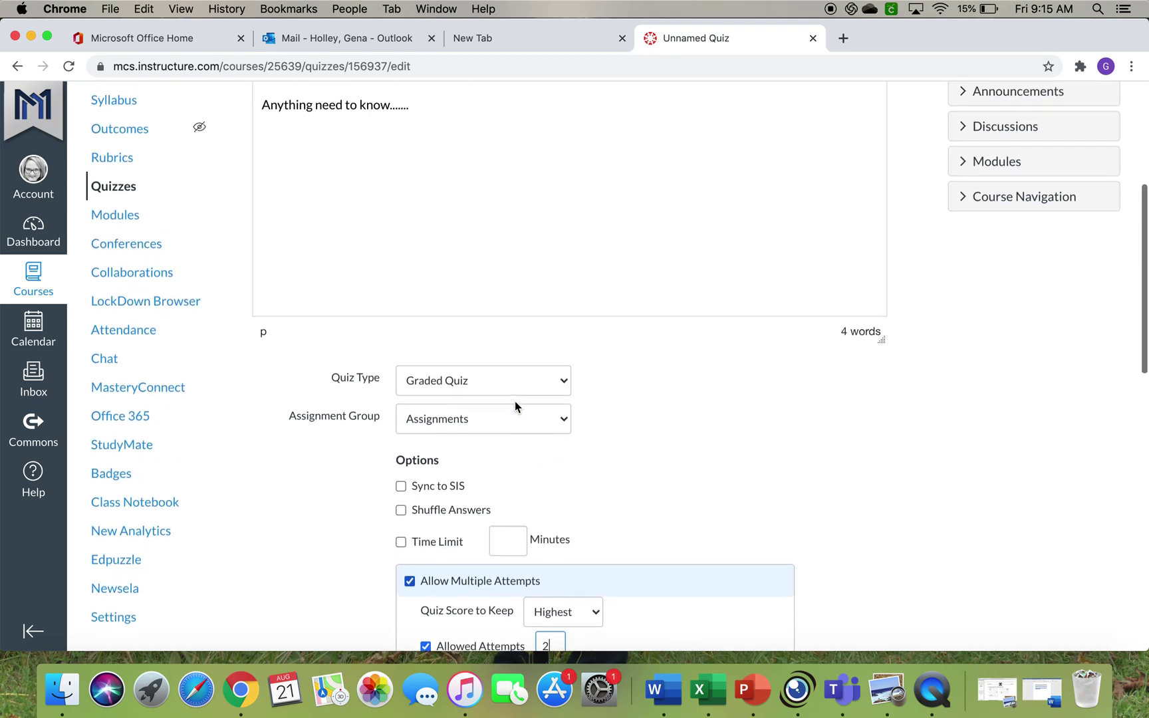
{"action": "scroll", "coordinate": [516, 406], "scroll_direction": "up", "scroll_amount": 4}
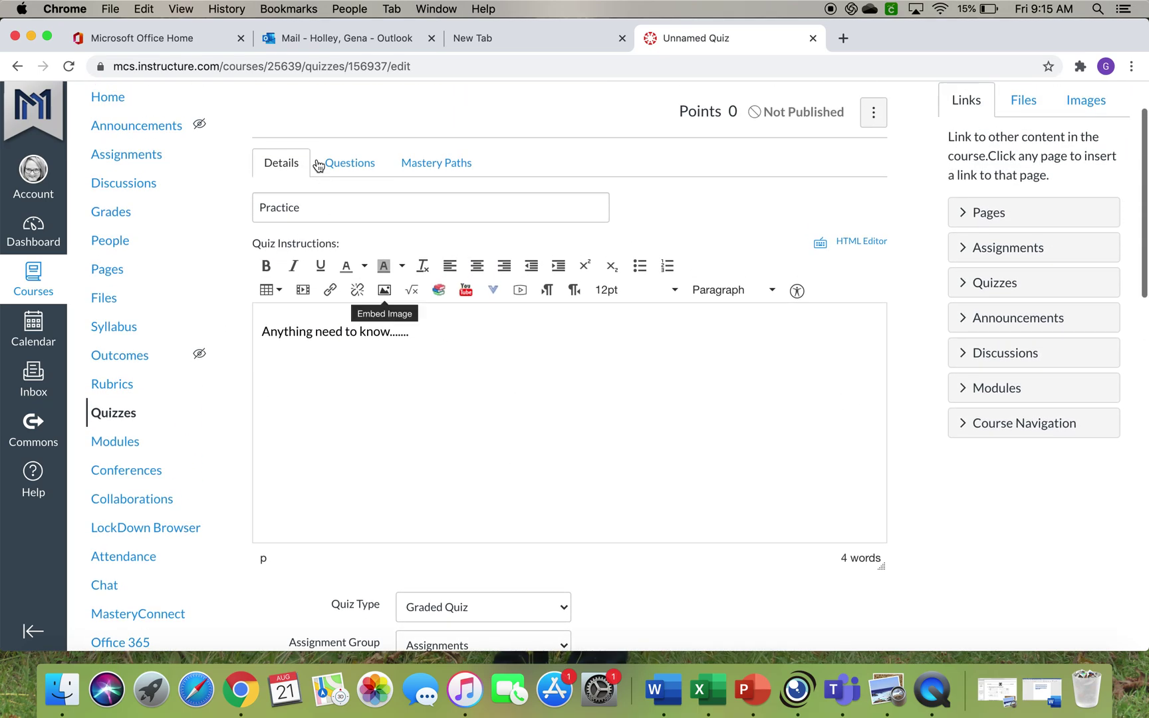
Add a new question to the quiz and set its type to Fill In the Blank.
{"action": "left_click", "coordinate": [348, 165]}
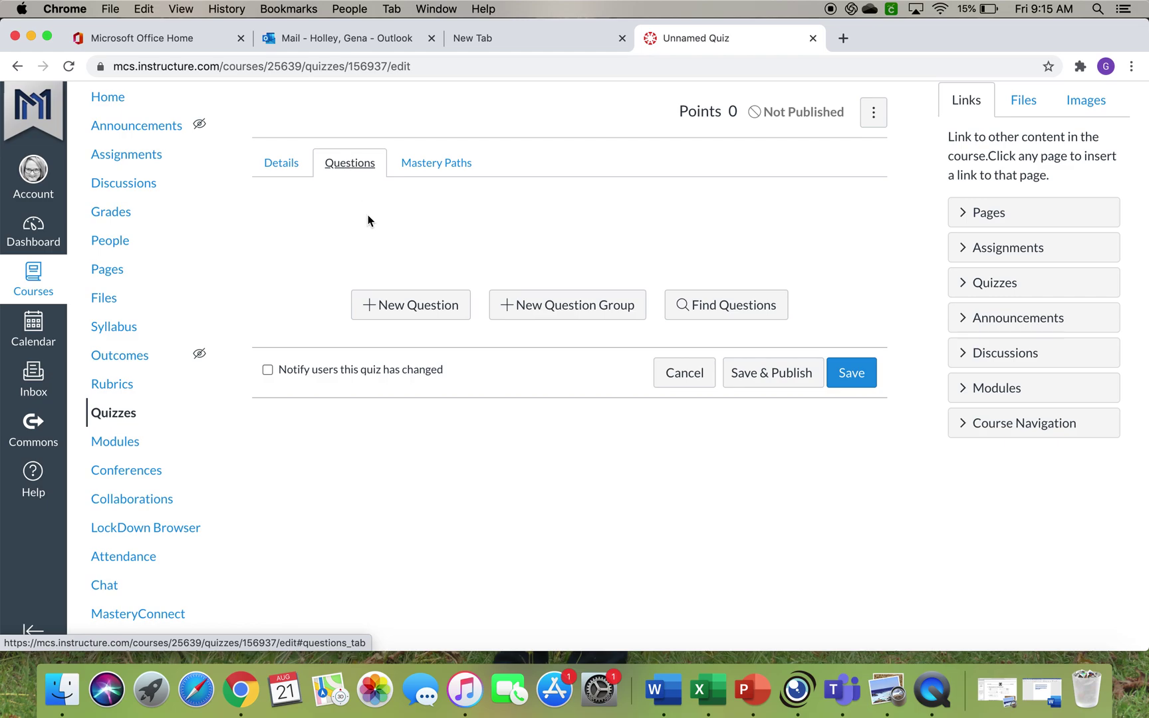
{"action": "scroll", "coordinate": [373, 219], "scroll_direction": "down", "scroll_amount": 3}
{"action": "left_click", "coordinate": [402, 207]}
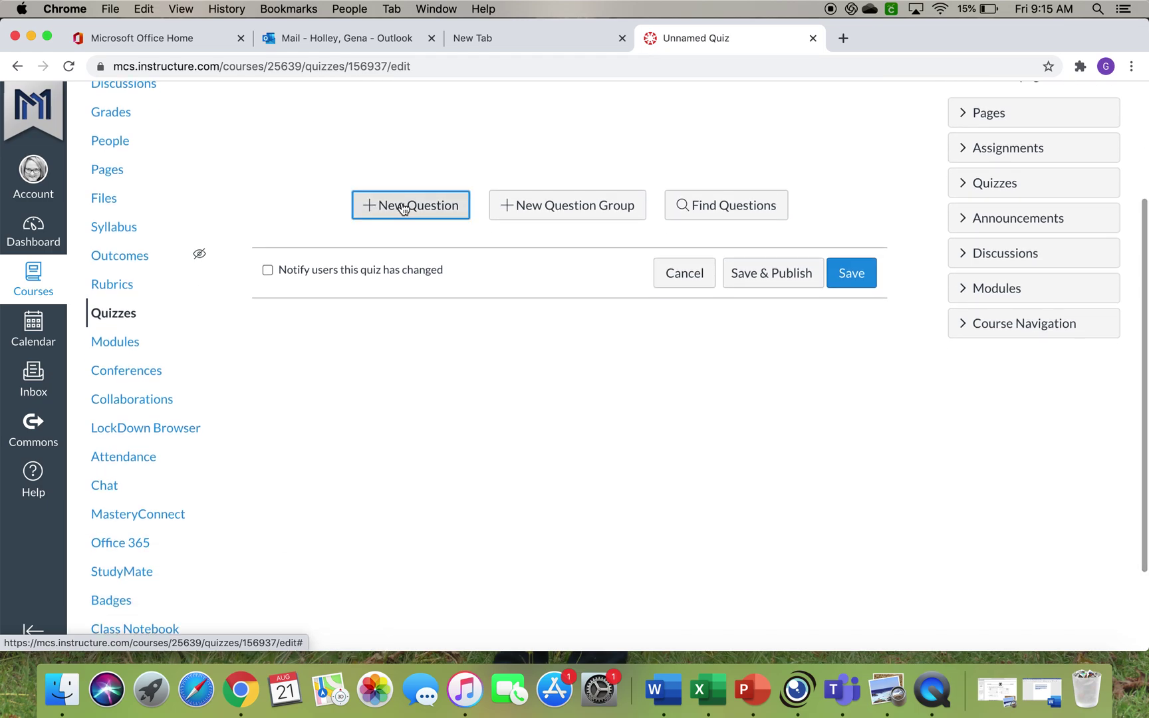
{"action": "left_click", "coordinate": [324, 457]}
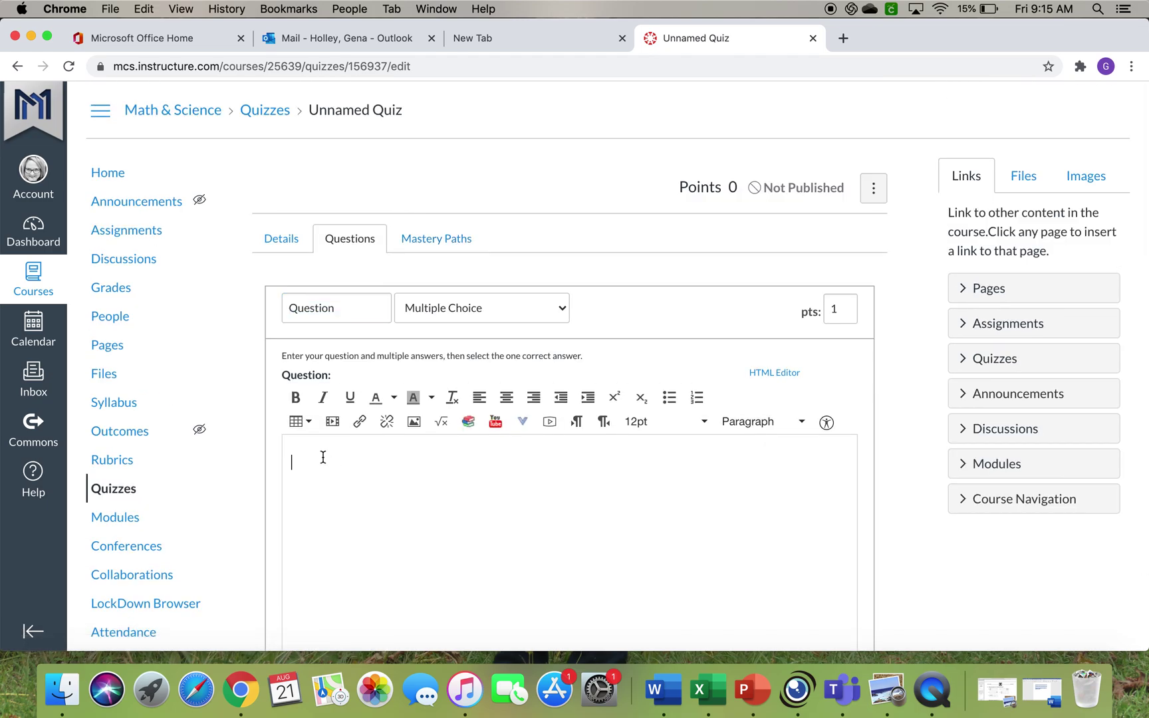
{"action": "left_click", "coordinate": [542, 312]}
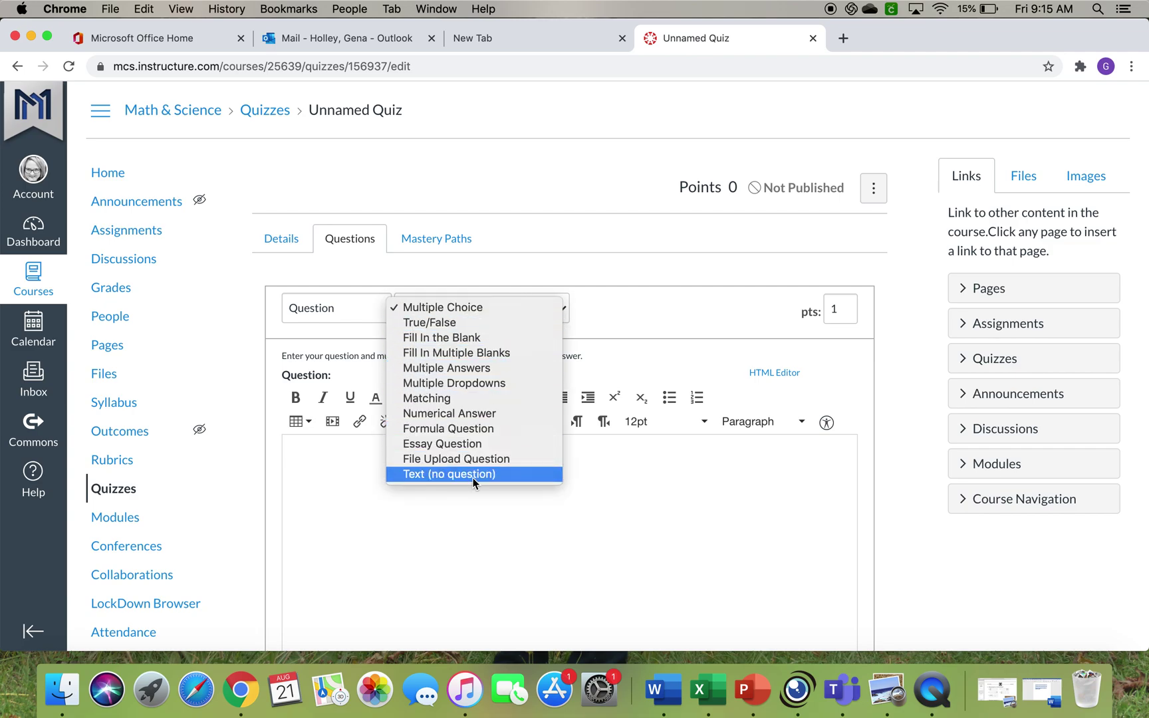
{"action": "left_click", "coordinate": [452, 337]}
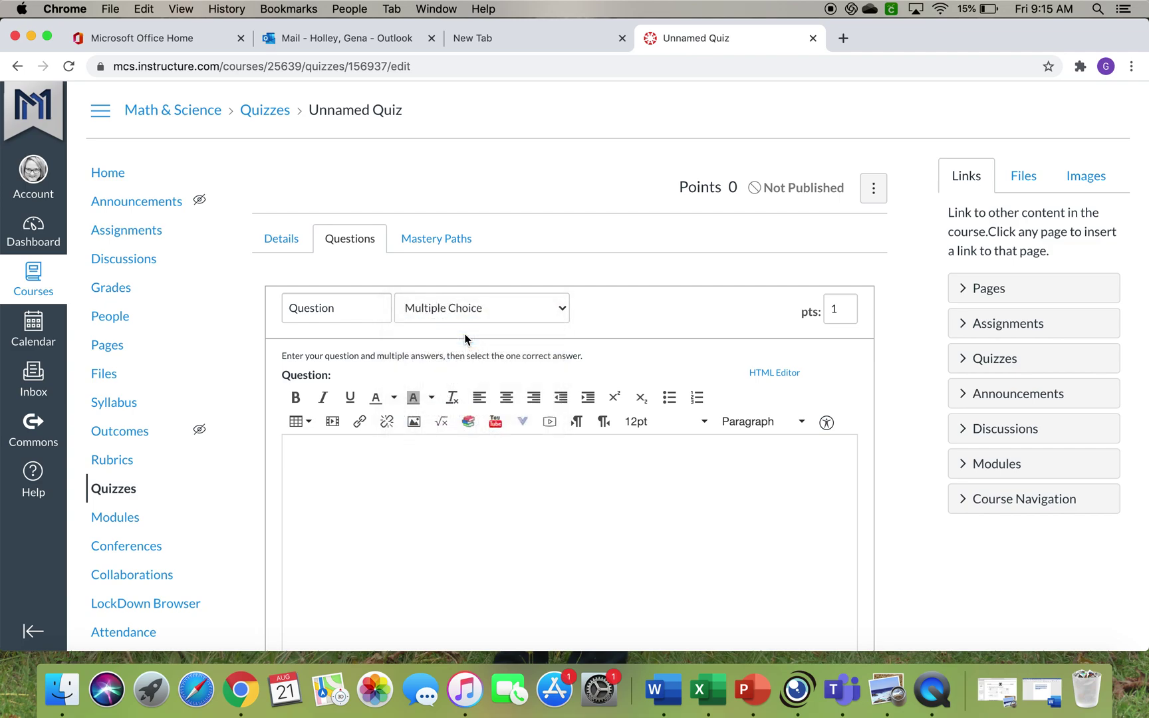
Set the font size of the question text to 24pt.
{"action": "scroll", "coordinate": [336, 399], "scroll_direction": "down", "scroll_amount": 5}
{"action": "left_click", "coordinate": [326, 290]}
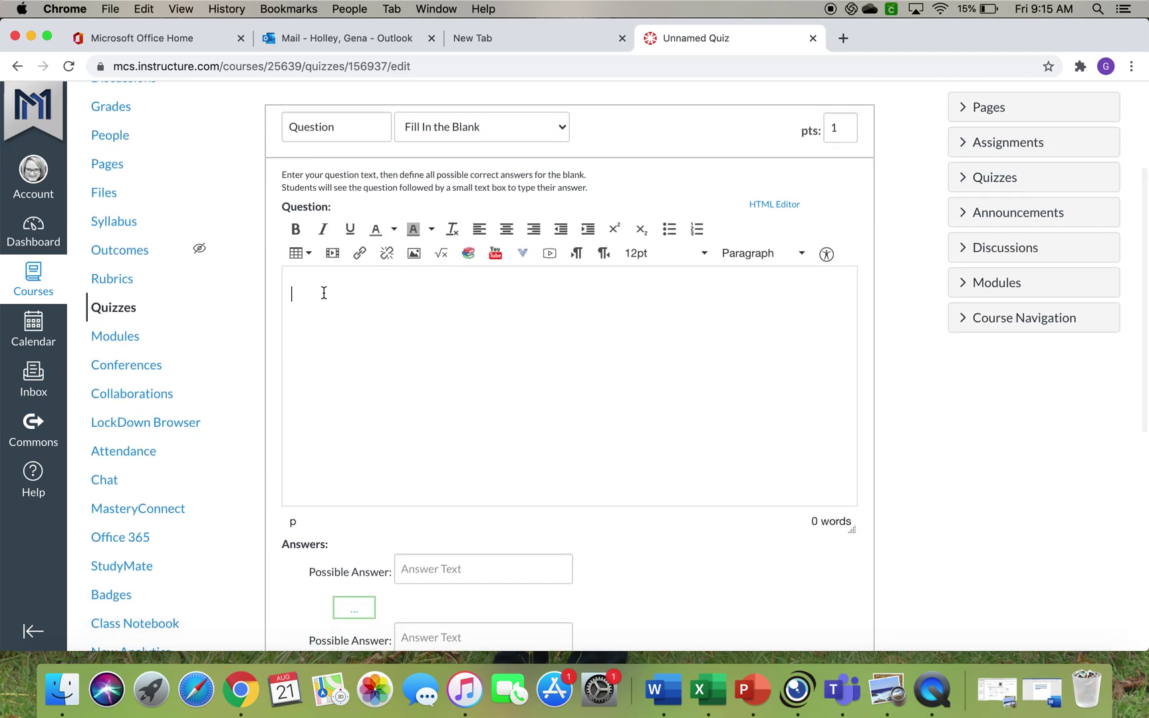
{"action": "left_click", "coordinate": [702, 255]}
{"action": "left_click", "coordinate": [647, 393]}
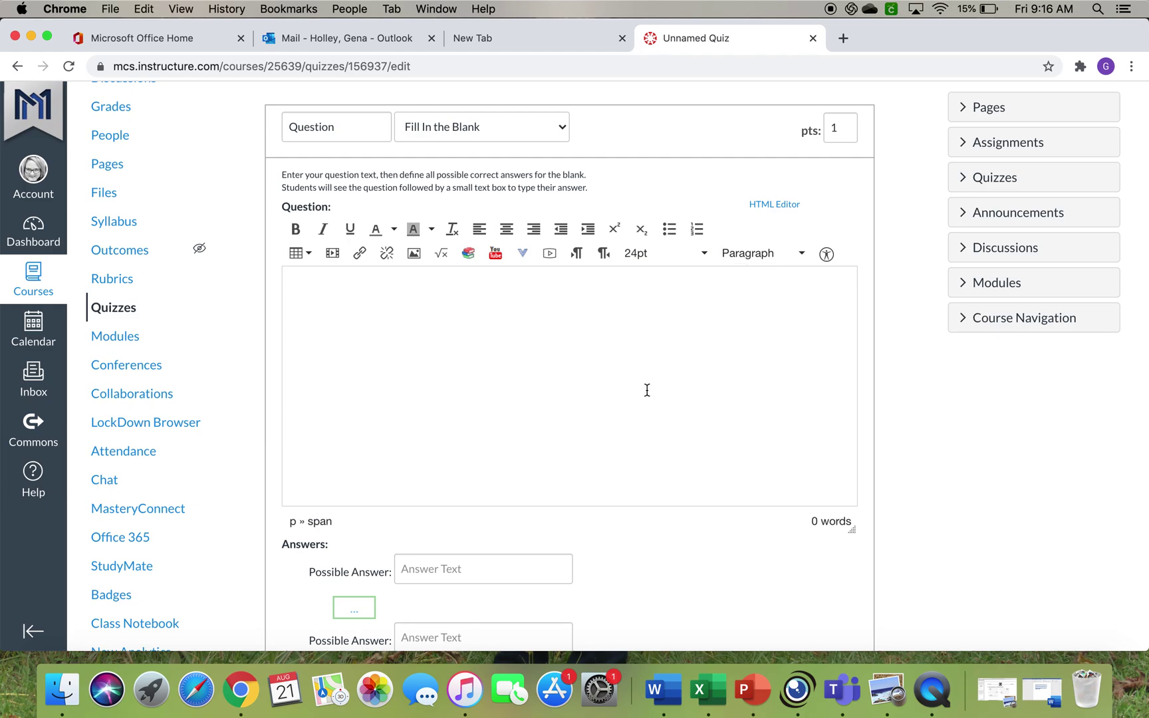
Write the question text "Find the product." with "12 x 200" on the line below.
{"action": "type", "text": "Find the "}
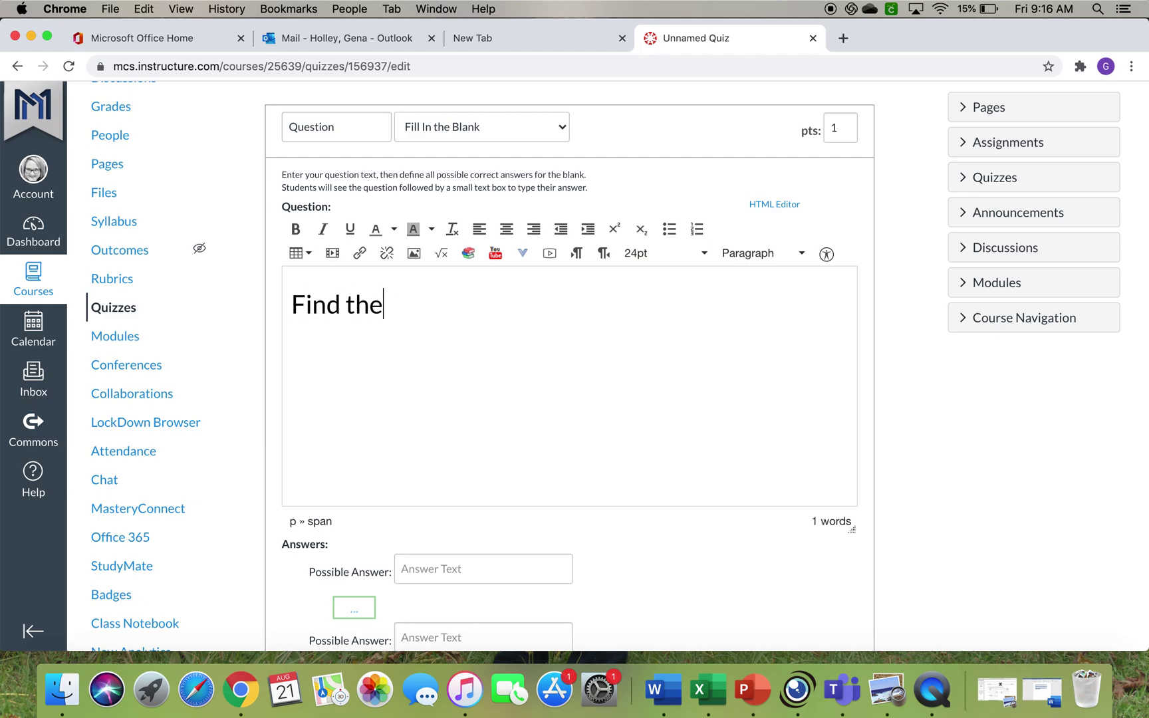
{"action": "type", "text": "prduc"}
{"action": "key", "text": "BackSpace"}
{"action": "key", "text": "BackSpace"}
{"action": "key", "text": "BackSpace"}
{"action": "type", "text": "ocuc"}
{"action": "key", "text": "BackSpace"}
{"action": "key", "text": "BackSpace"}
{"action": "key", "text": "BackSpace"}
{"action": "type", "text": "duct. "}
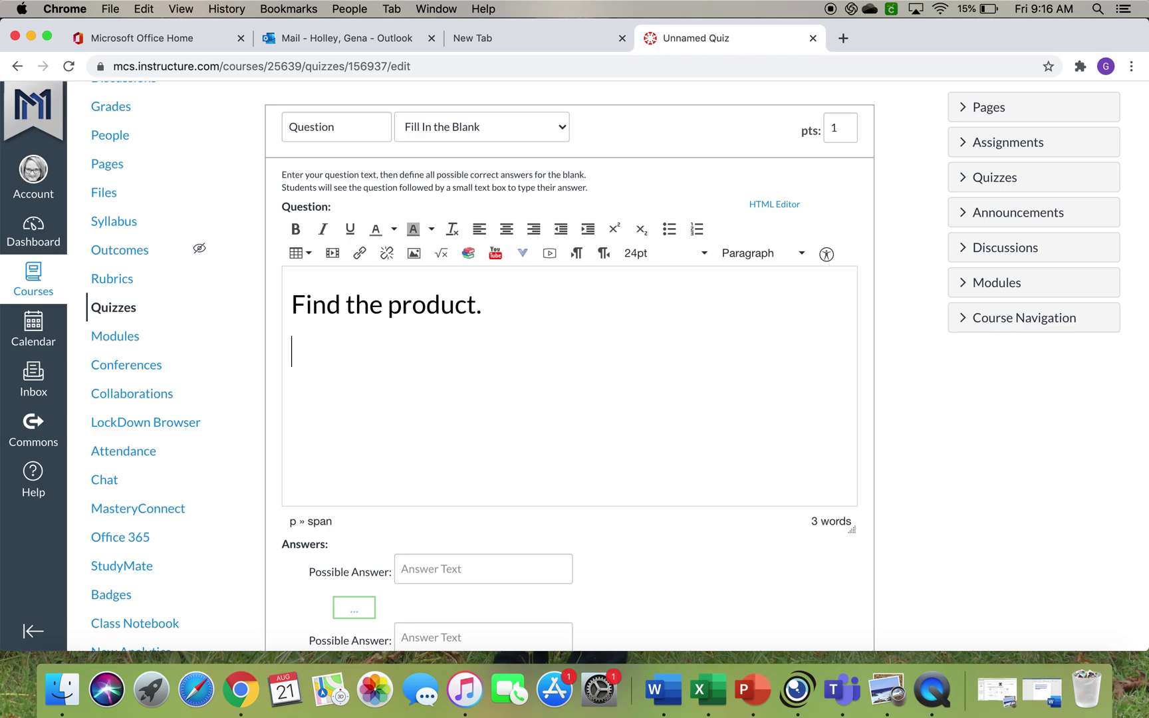
{"action": "type", "text": "12 x 200"}
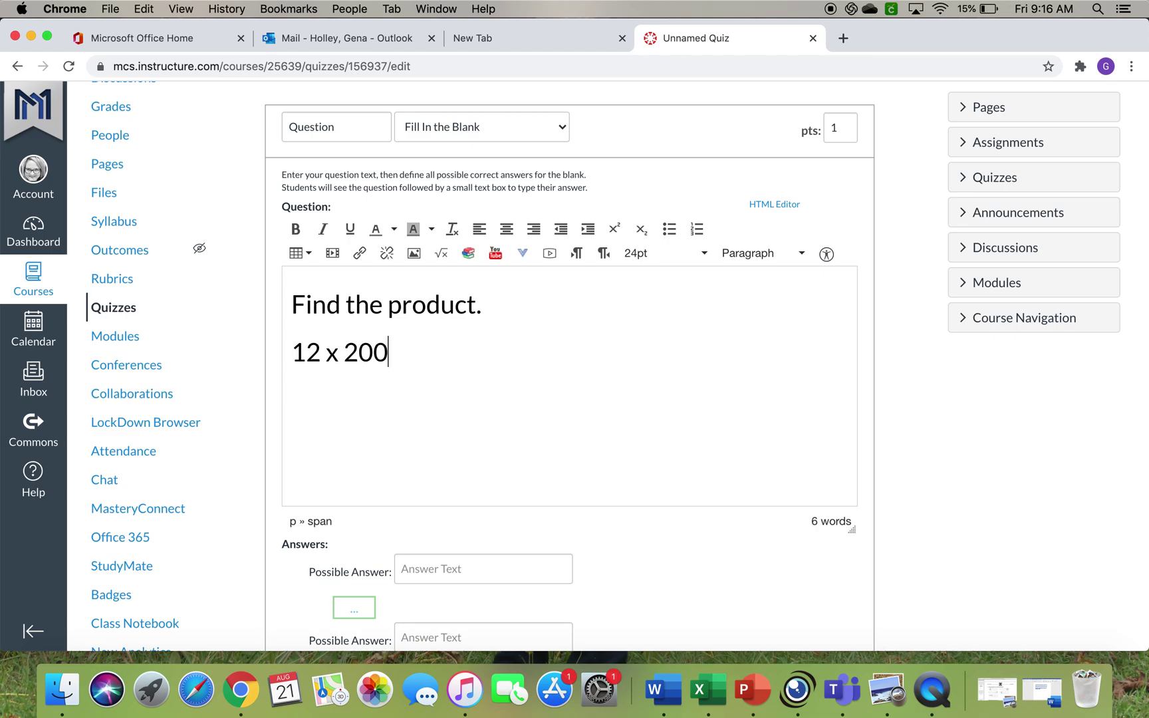
Complete the equation with an equals sign and a blank line, and enter 2,400 and 2400 as possible answers.
{"action": "type", "text": " = ________"}
{"action": "scroll", "coordinate": [617, 367], "scroll_direction": "down", "scroll_amount": 3}
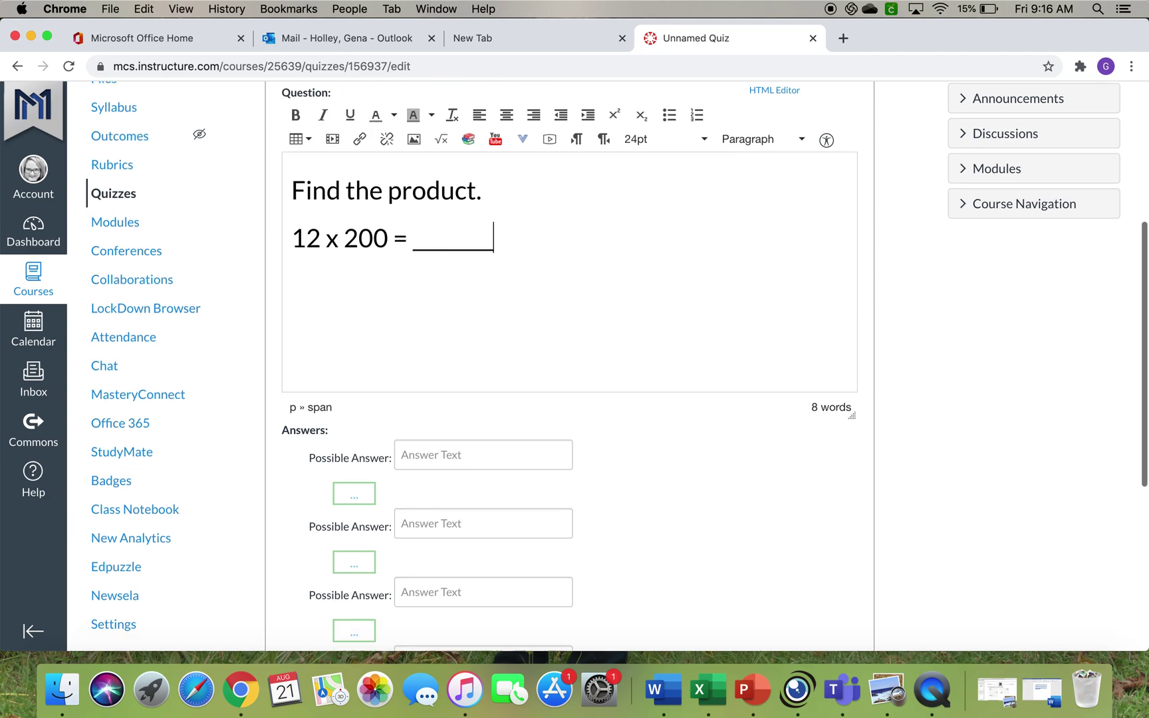
{"action": "scroll", "coordinate": [642, 386], "scroll_direction": "down", "scroll_amount": 1}
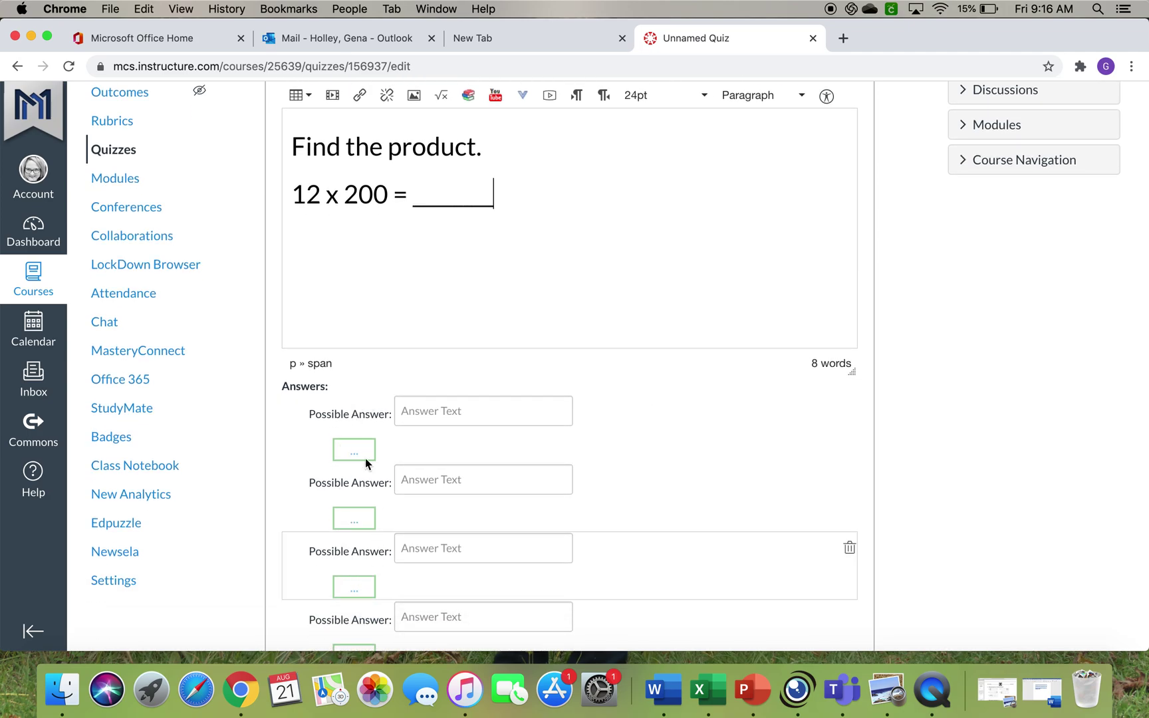
{"action": "left_click", "coordinate": [430, 413]}
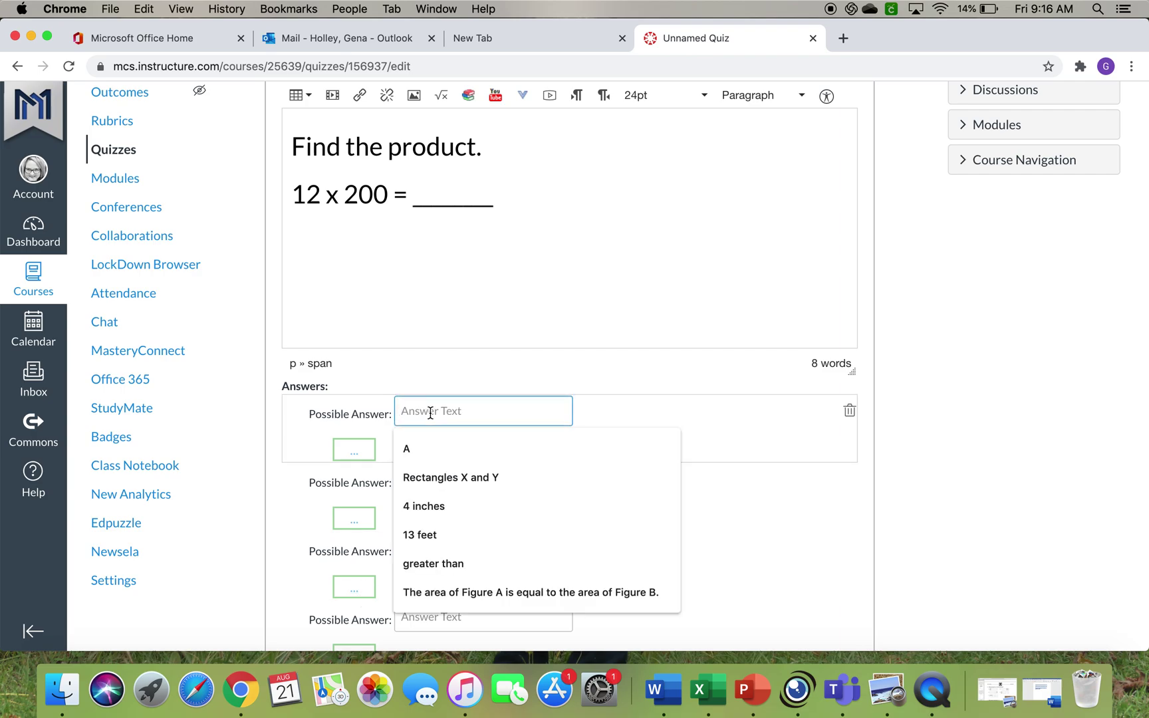
{"action": "type", "text": "2,"}
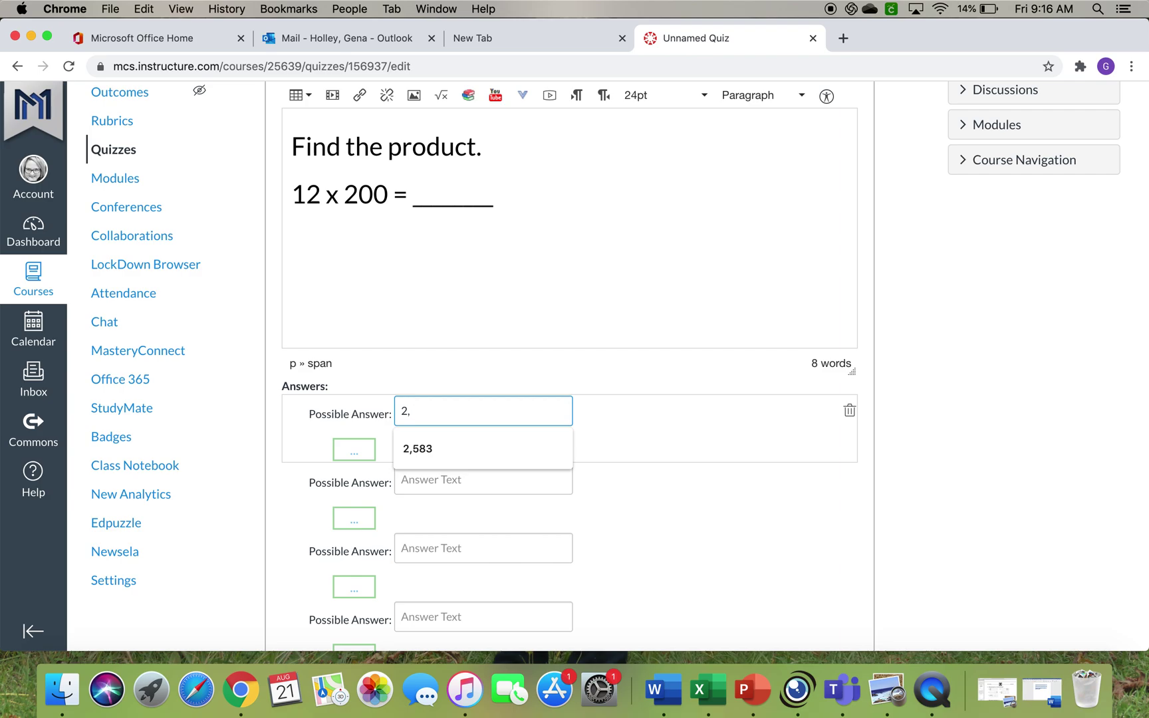
{"action": "type", "text": "400"}
{"action": "left_click", "coordinate": [429, 480]}
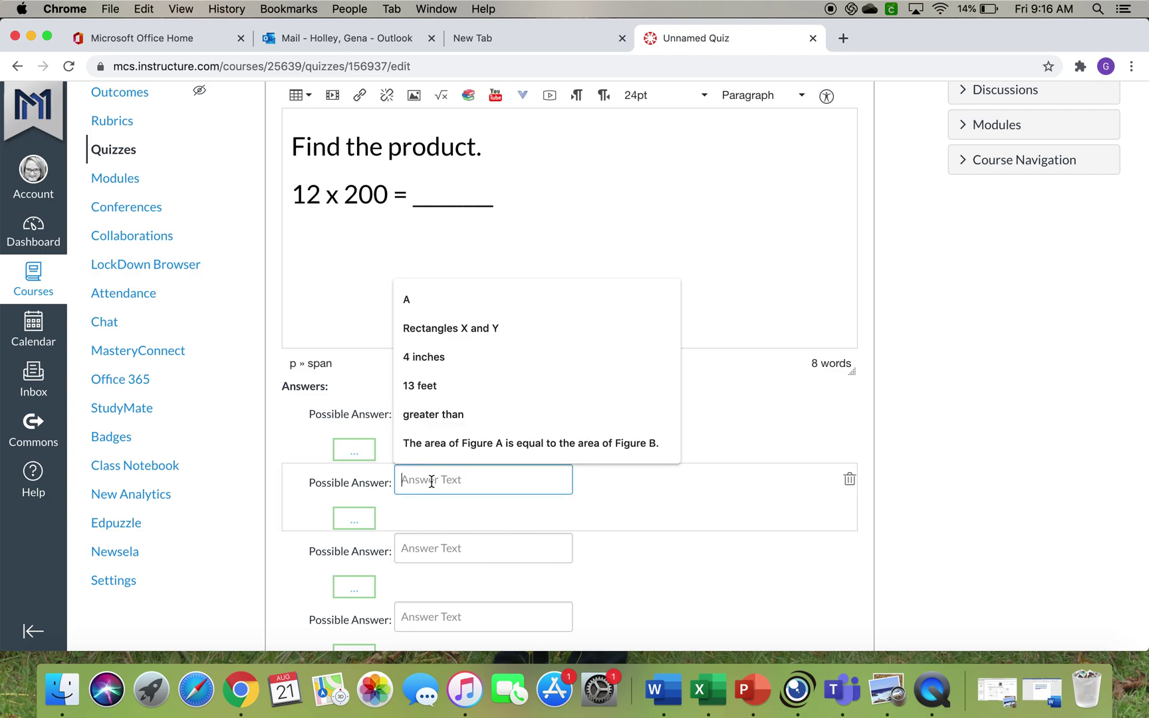
{"action": "type", "text": "24"}
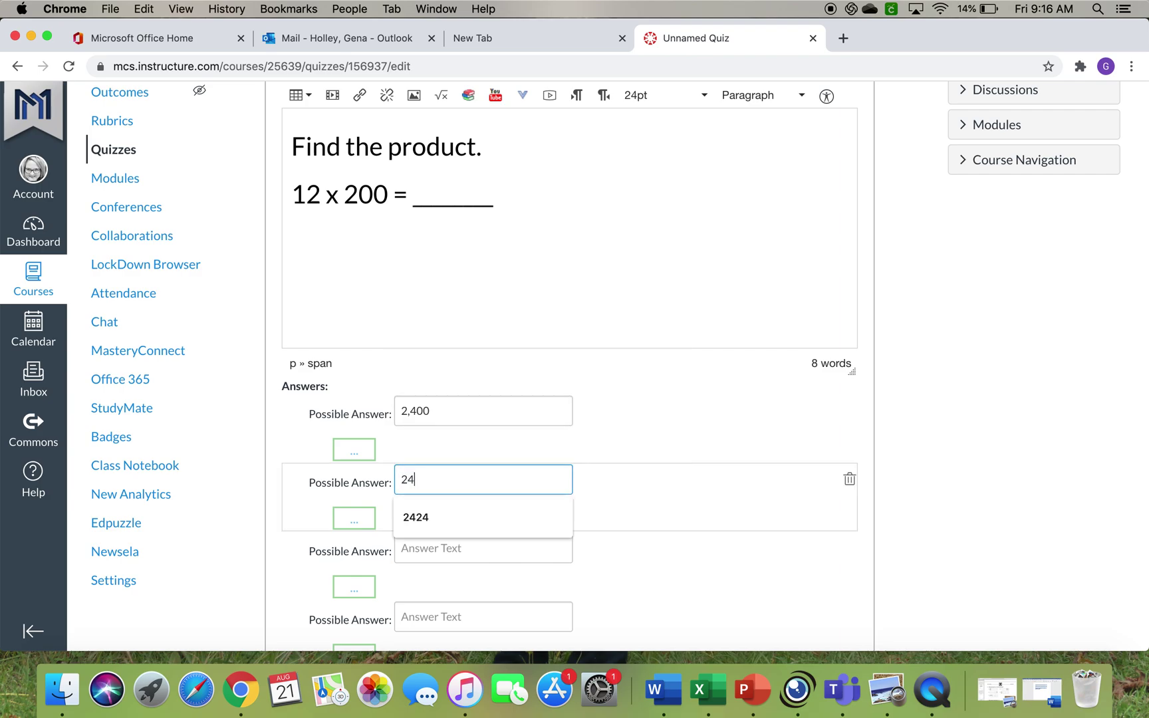
{"action": "type", "text": "00"}
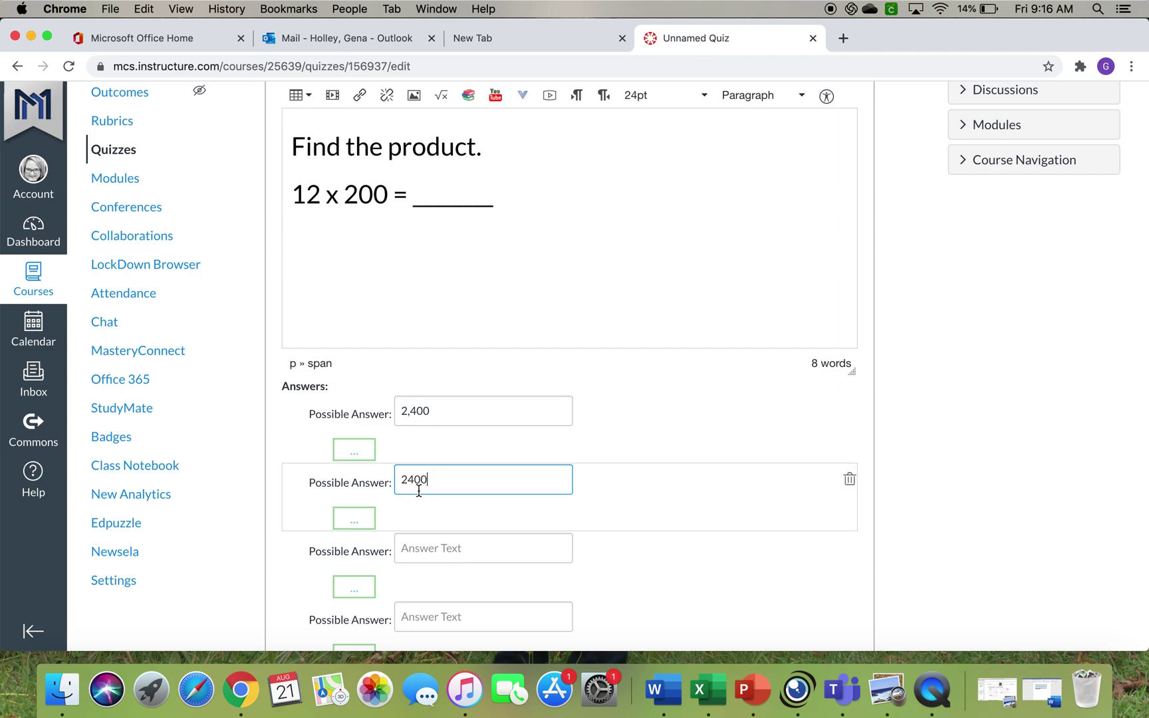
Delete the two unused possible answers below 2400.
{"action": "scroll", "coordinate": [419, 491], "scroll_direction": "down", "scroll_amount": 2}
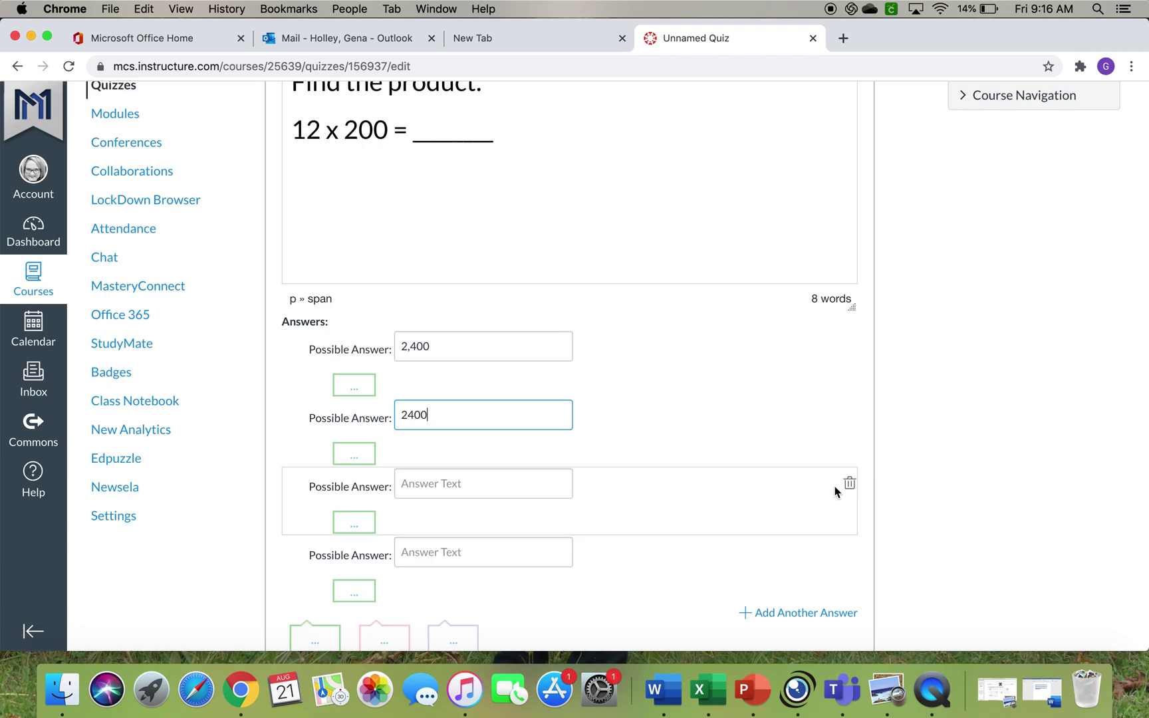
{"action": "left_click", "coordinate": [849, 485]}
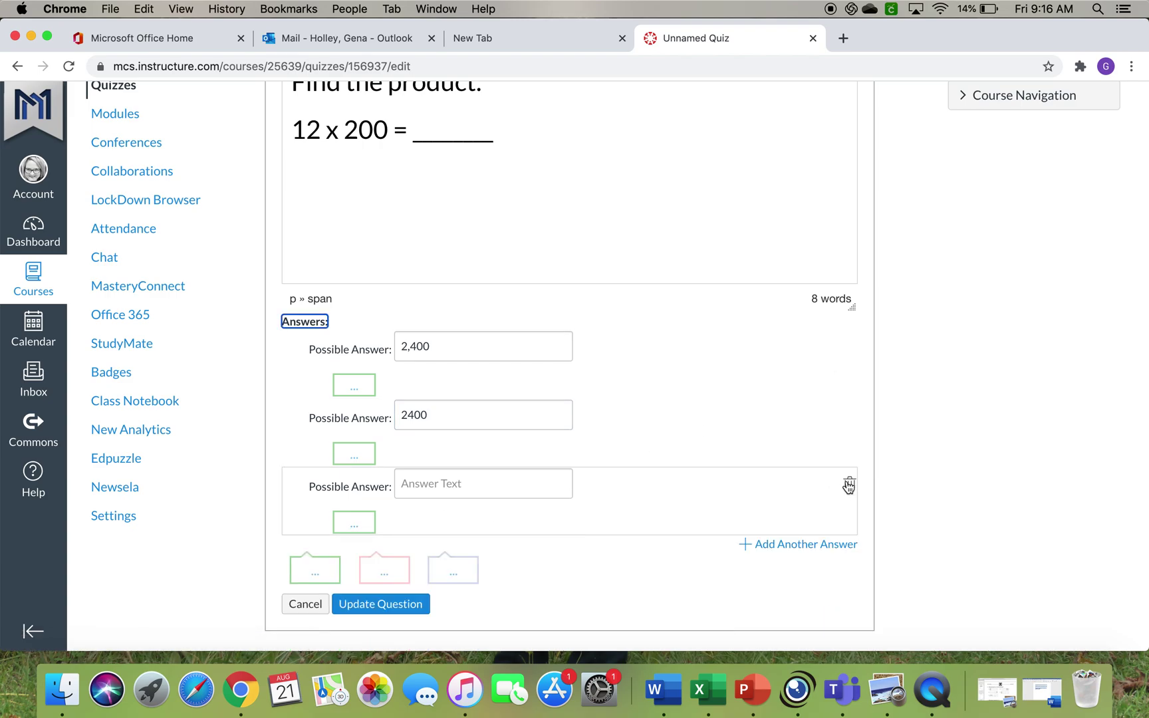
{"action": "left_click", "coordinate": [849, 483]}
Add the copied wrong answer comment explaining 12 groups of 2 ones, 2 tens and 2 hundreds.
{"action": "scroll", "coordinate": [713, 455], "scroll_direction": "up", "scroll_amount": 2}
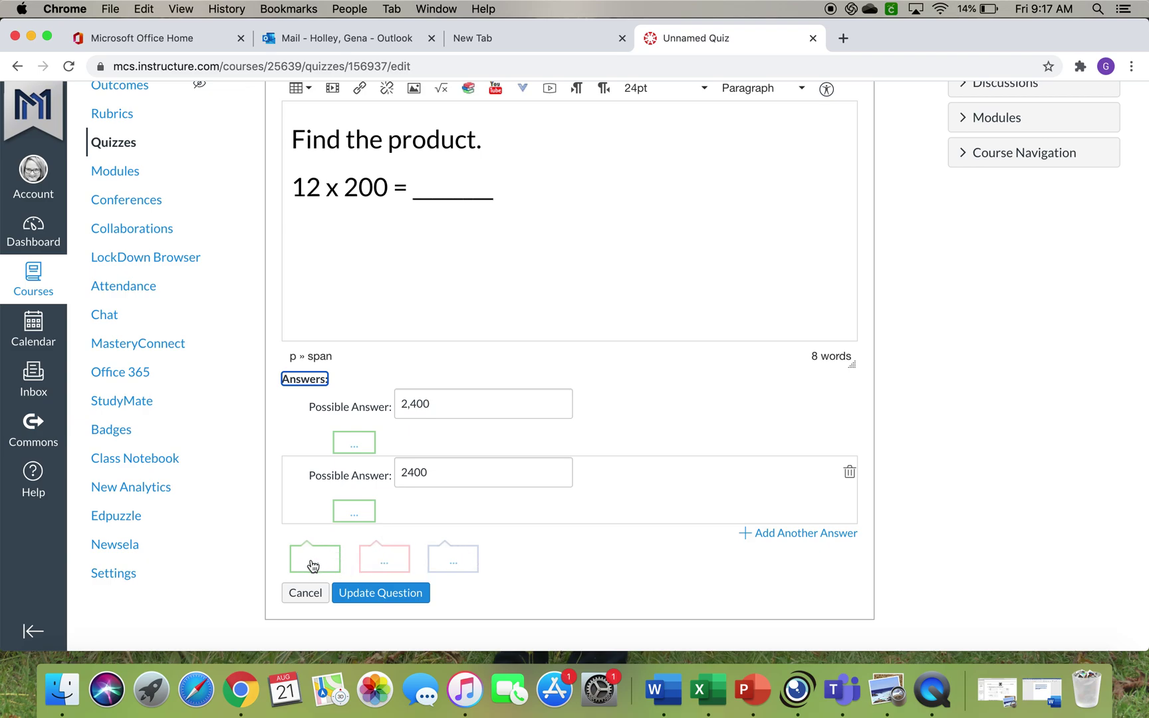
{"action": "left_click", "coordinate": [376, 560]}
{"action": "scroll", "coordinate": [374, 555], "scroll_direction": "down", "scroll_amount": 3}
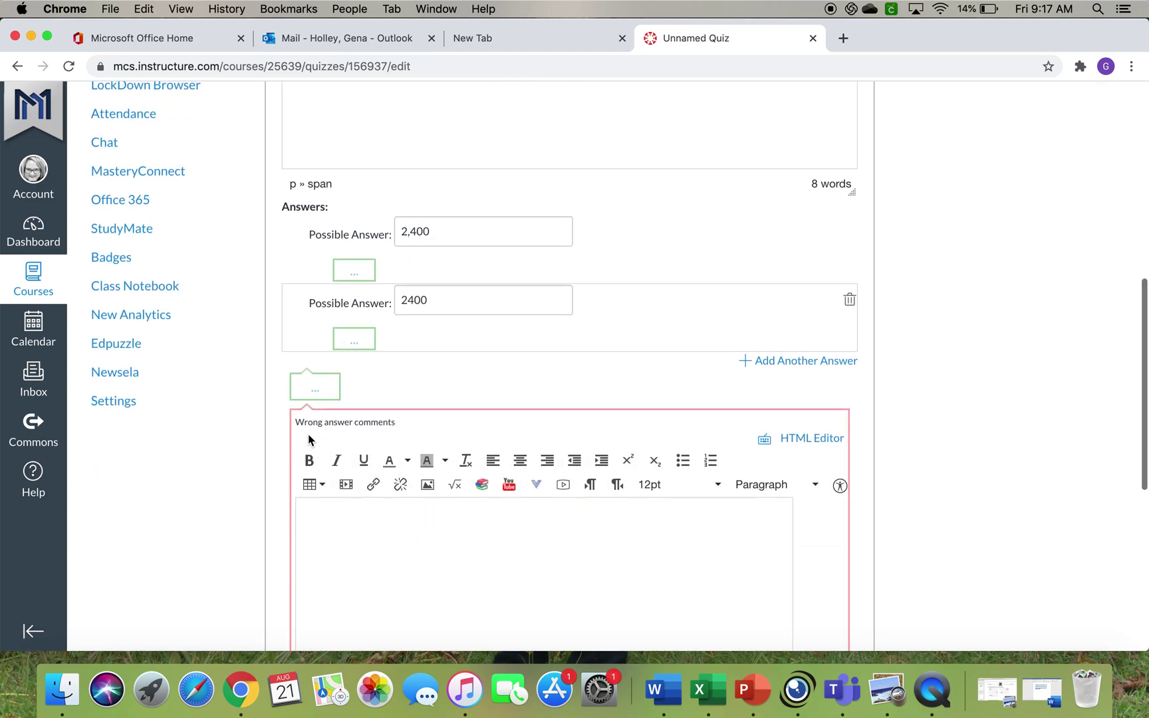
{"action": "scroll", "coordinate": [375, 450], "scroll_direction": "down", "scroll_amount": 2}
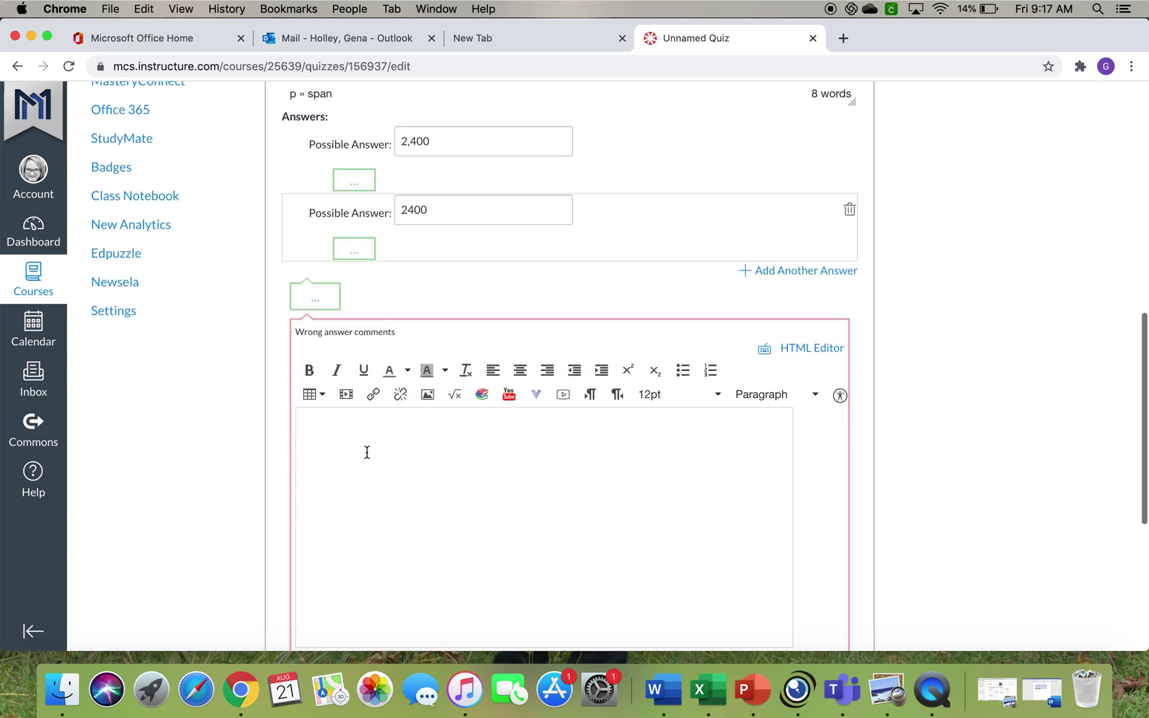
{"action": "left_click", "coordinate": [366, 452]}
{"action": "key", "text": "super+v"}
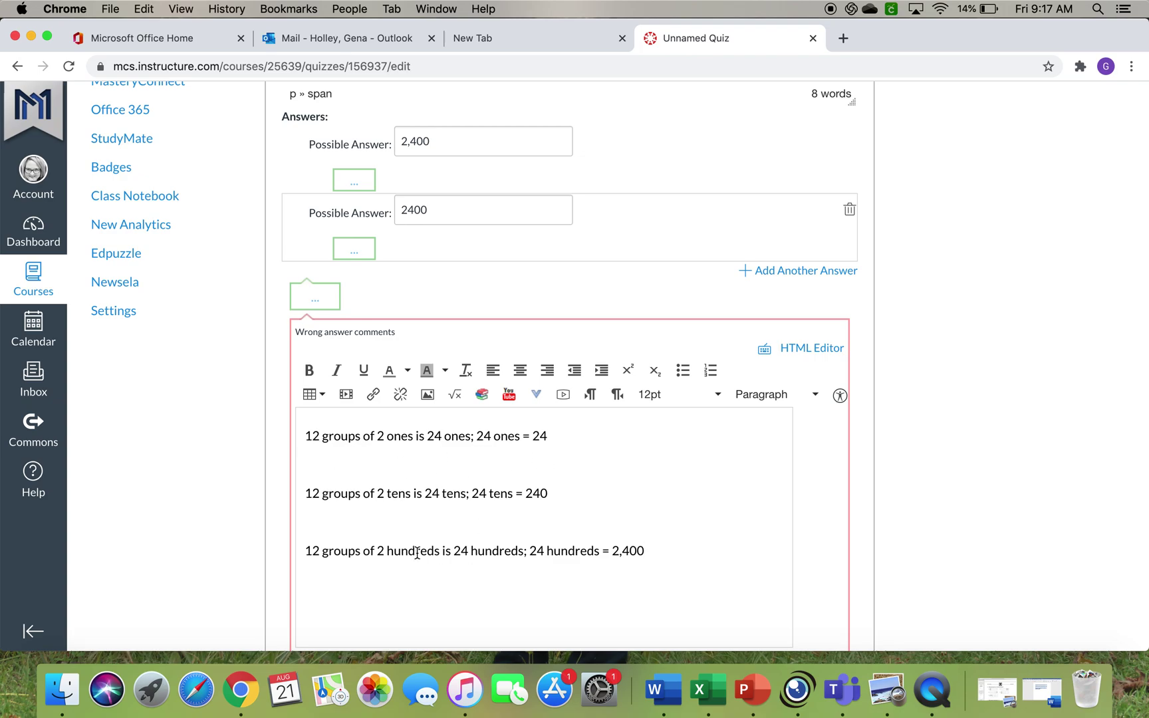
{"action": "scroll", "coordinate": [545, 585], "scroll_direction": "down", "scroll_amount": 2}
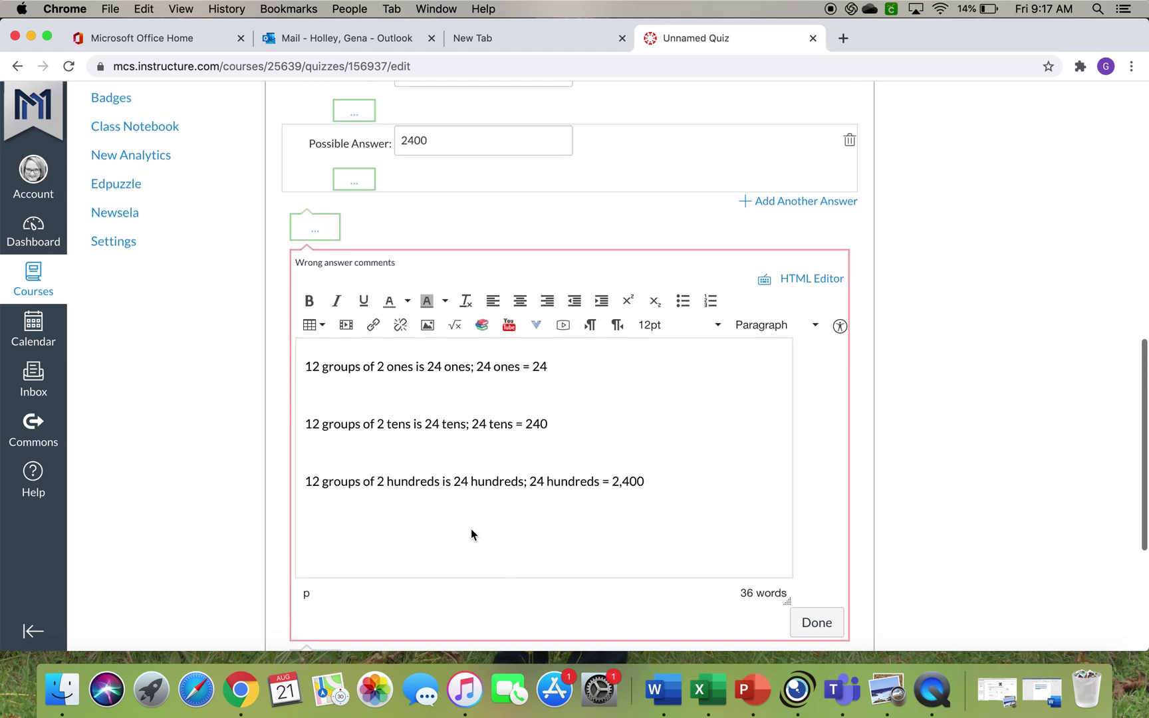
Check the completed question with its answers and comment, and save it to the quiz.
{"action": "scroll", "coordinate": [407, 387], "scroll_direction": "up", "scroll_amount": 10}
{"action": "scroll", "coordinate": [408, 392], "scroll_direction": "down", "scroll_amount": 4}
{"action": "scroll", "coordinate": [408, 391], "scroll_direction": "down", "scroll_amount": 4}
{"action": "scroll", "coordinate": [408, 391], "scroll_direction": "down", "scroll_amount": 6}
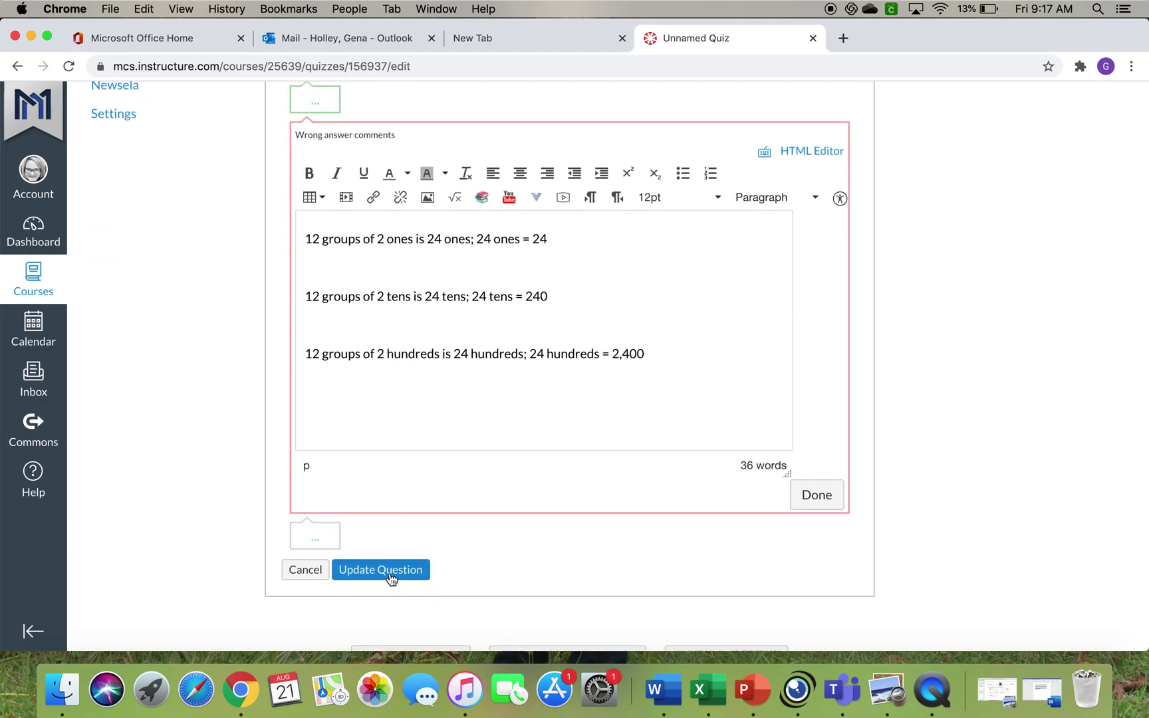
{"action": "scroll", "coordinate": [391, 578], "scroll_direction": "up", "scroll_amount": 1}
{"action": "scroll", "coordinate": [386, 552], "scroll_direction": "down", "scroll_amount": 3}
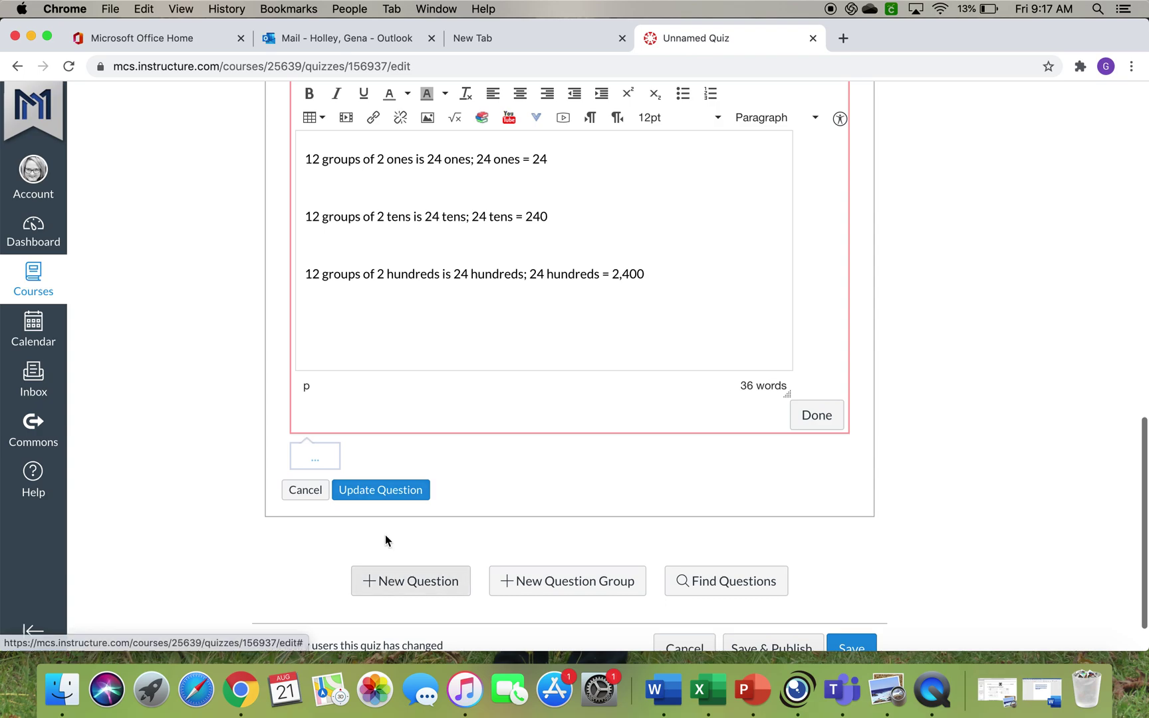
{"action": "left_click", "coordinate": [381, 490]}
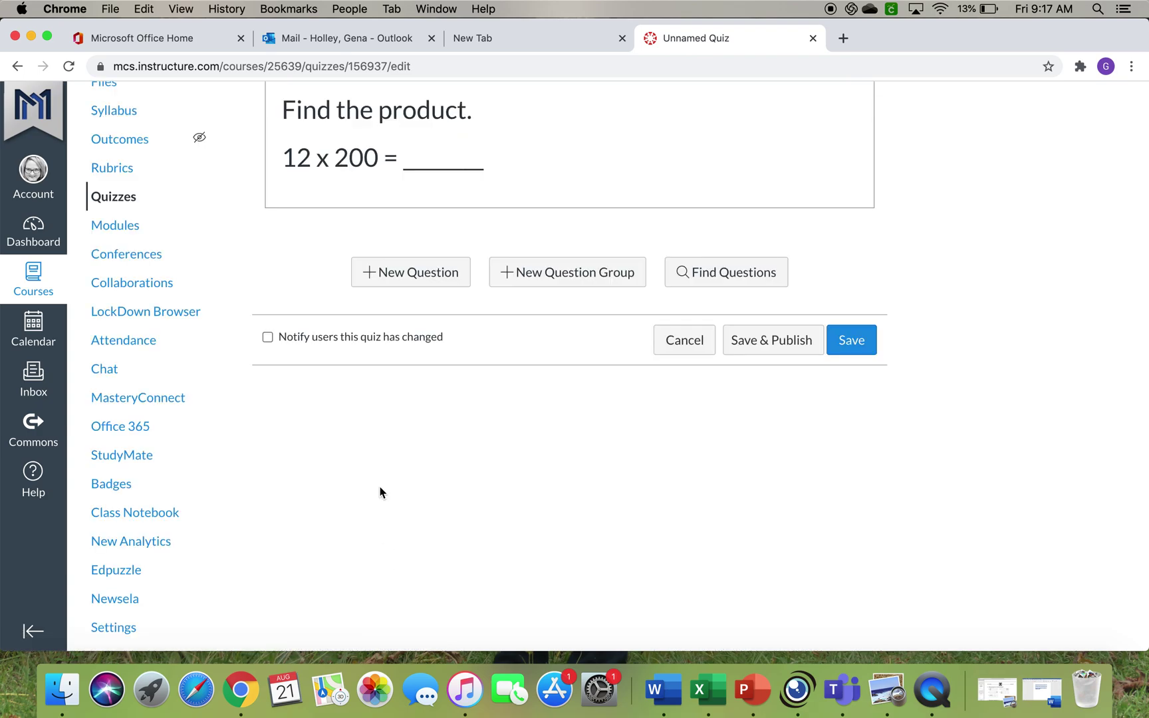
Add another new question to the quiz below the 12 x 200 question.
{"action": "scroll", "coordinate": [380, 490], "scroll_direction": "up", "scroll_amount": 2}
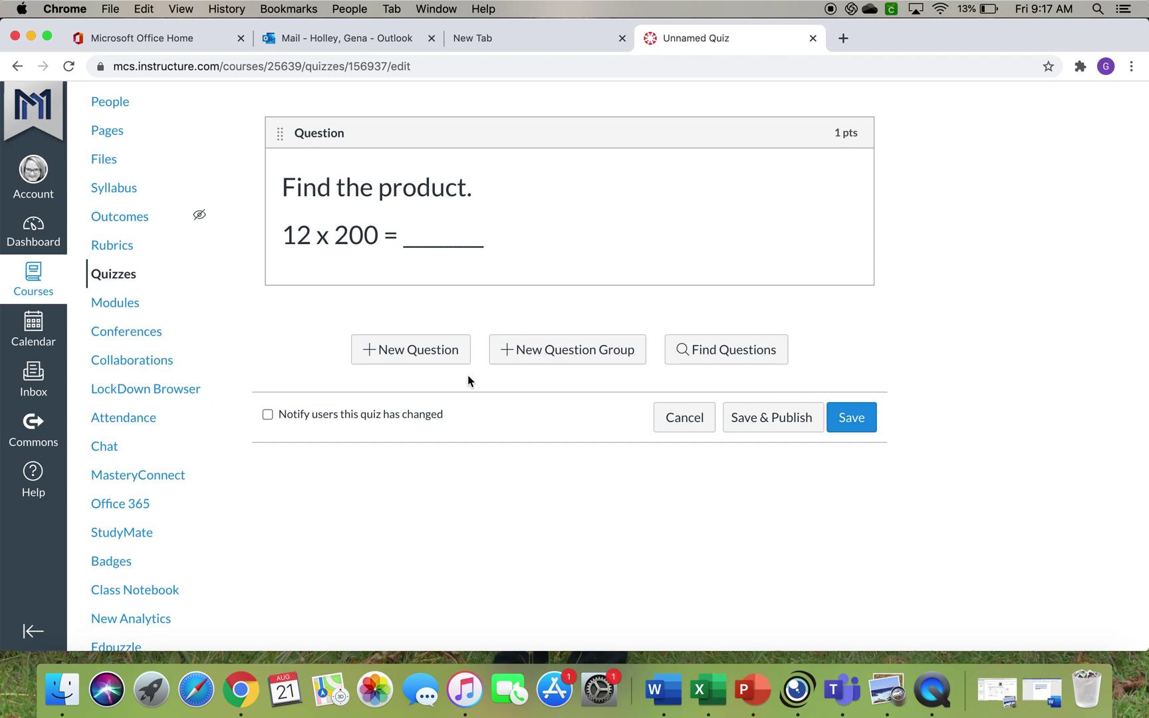
{"action": "left_click", "coordinate": [436, 350]}
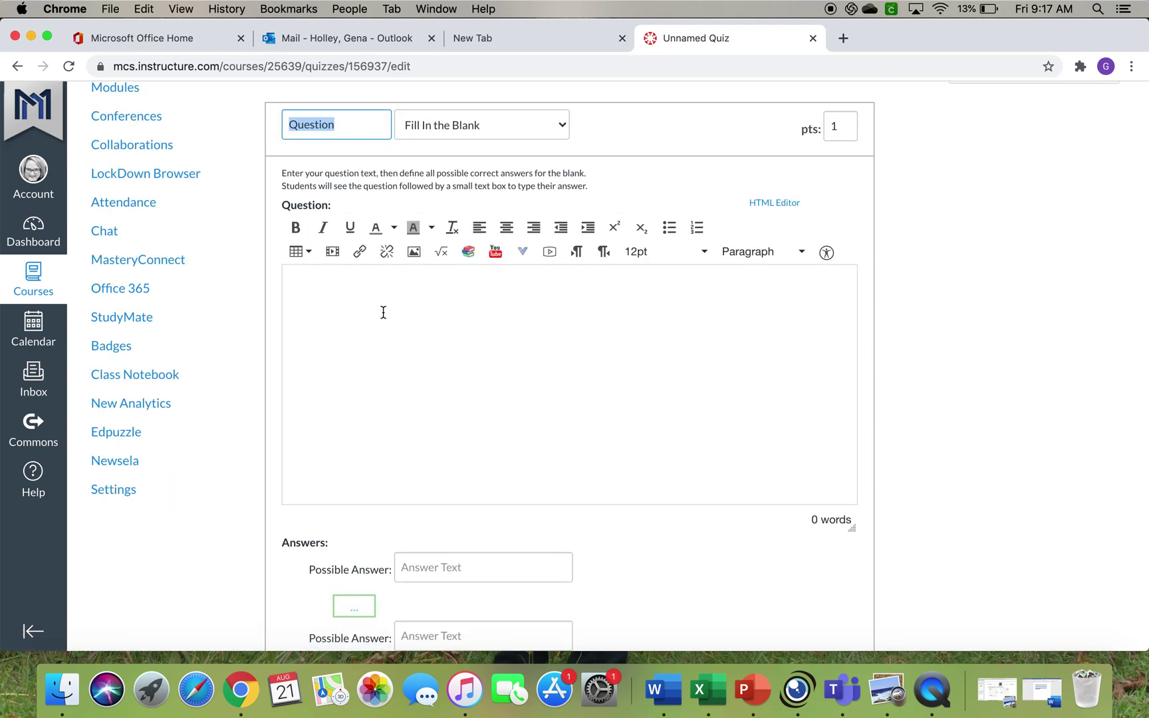
{"action": "scroll", "coordinate": [383, 311], "scroll_direction": "up", "scroll_amount": 10}
{"action": "scroll", "coordinate": [383, 313], "scroll_direction": "down", "scroll_amount": 4}
{"action": "scroll", "coordinate": [383, 311], "scroll_direction": "up", "scroll_amount": 5}
{"action": "scroll", "coordinate": [383, 311], "scroll_direction": "down", "scroll_amount": 5}
{"action": "scroll", "coordinate": [383, 311], "scroll_direction": "up", "scroll_amount": 3}
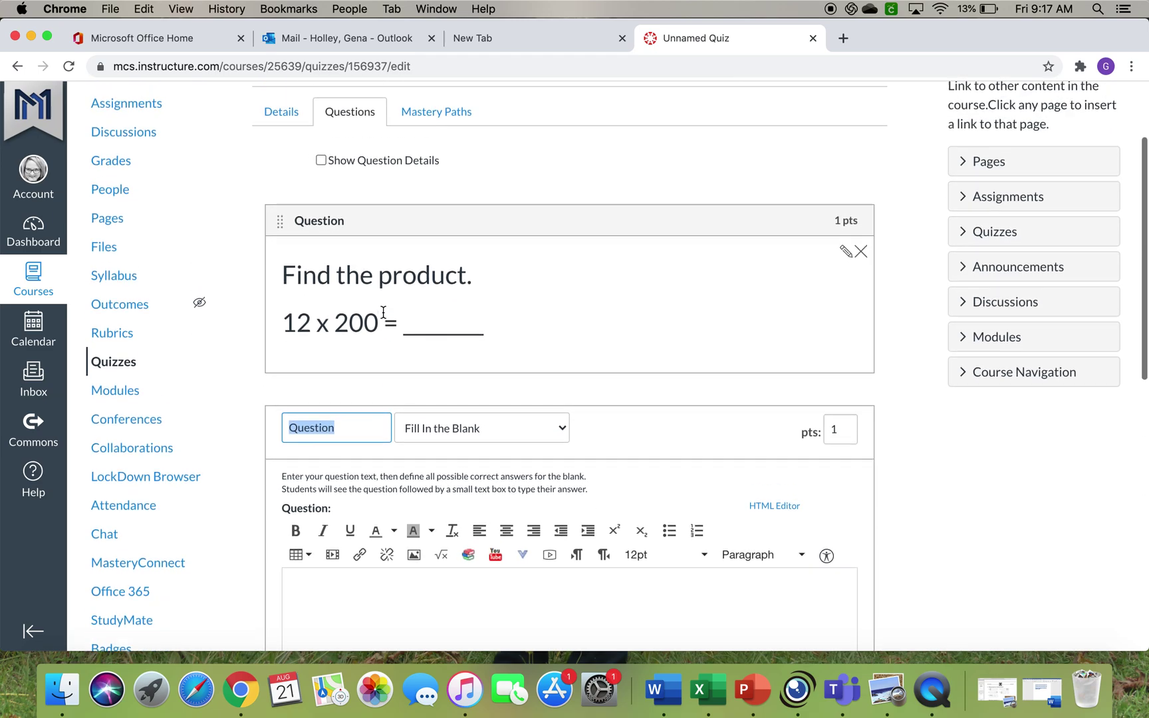
Choose Screen Shot 2020-08-21 at 8.35.59 AM from the Desktop for upload to the course files.
{"action": "scroll", "coordinate": [383, 311], "scroll_direction": "up", "scroll_amount": 4}
{"action": "left_click", "coordinate": [1028, 176]}
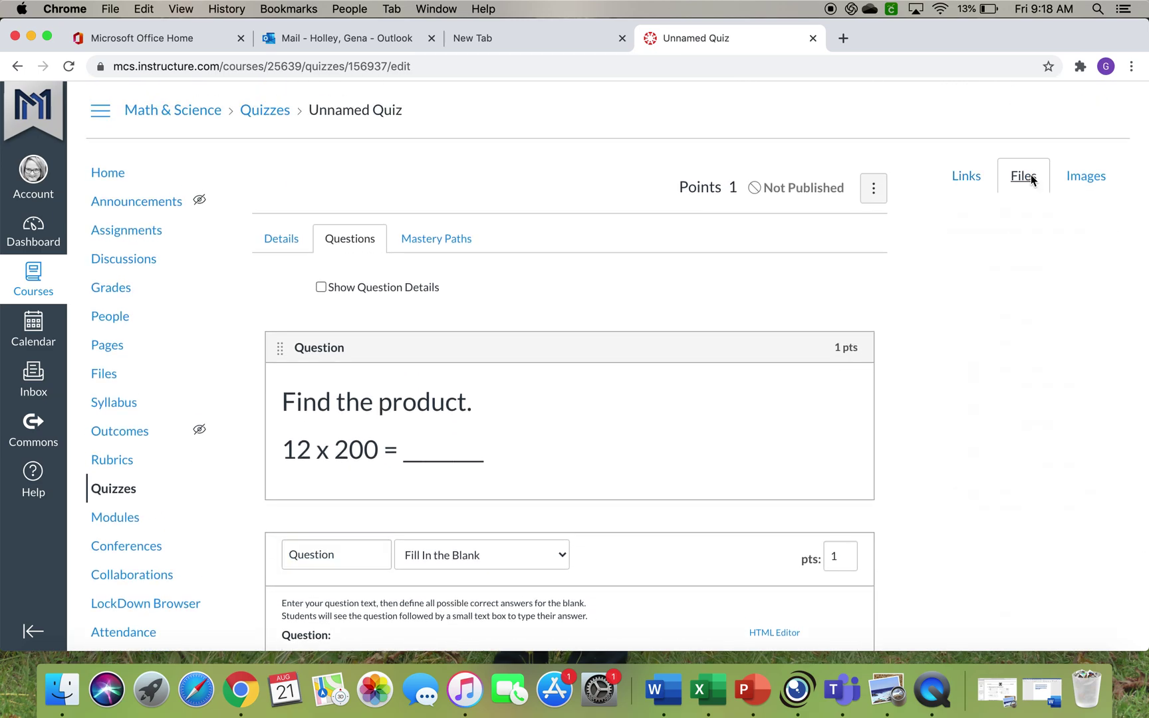
{"action": "scroll", "coordinate": [1030, 174], "scroll_direction": "down", "scroll_amount": 9}
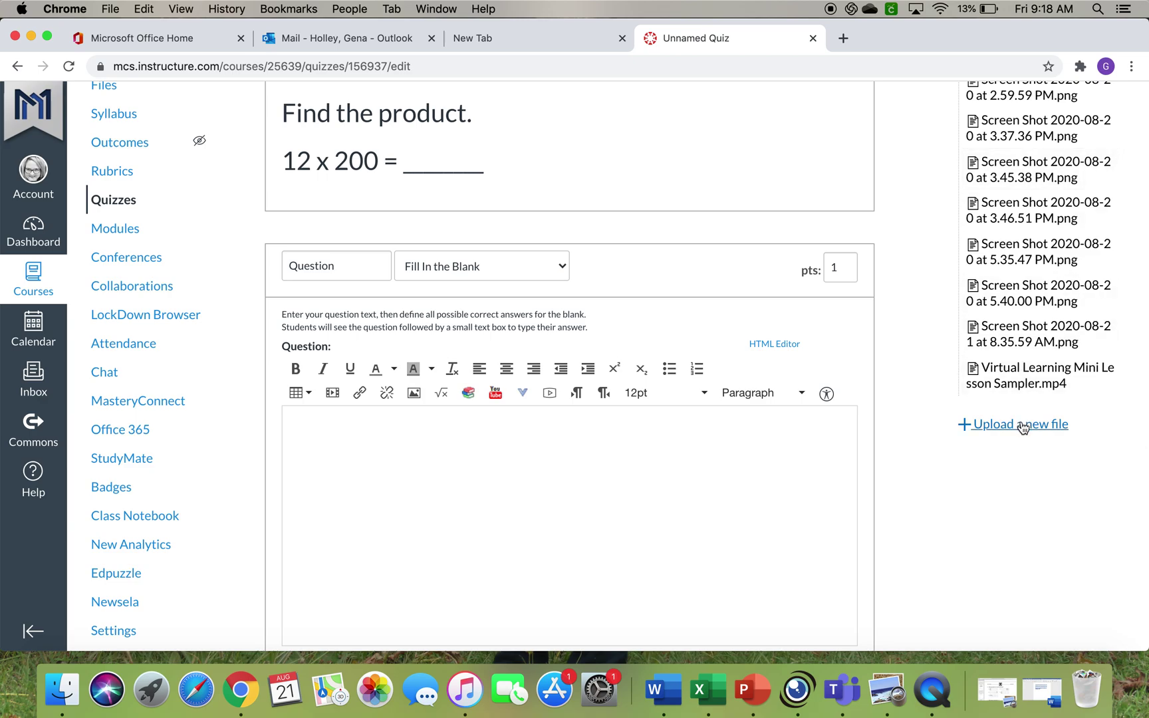
{"action": "left_click", "coordinate": [1022, 426]}
{"action": "left_click", "coordinate": [994, 467]}
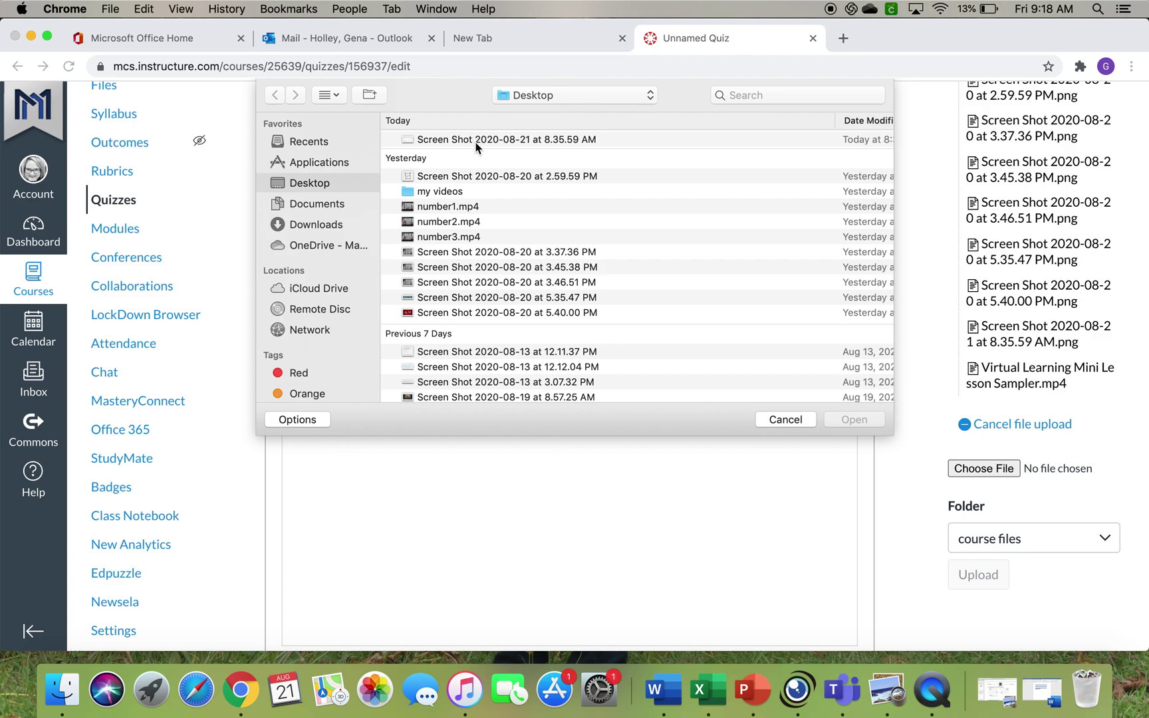
{"action": "left_click", "coordinate": [476, 141]}
{"action": "left_click", "coordinate": [864, 419]}
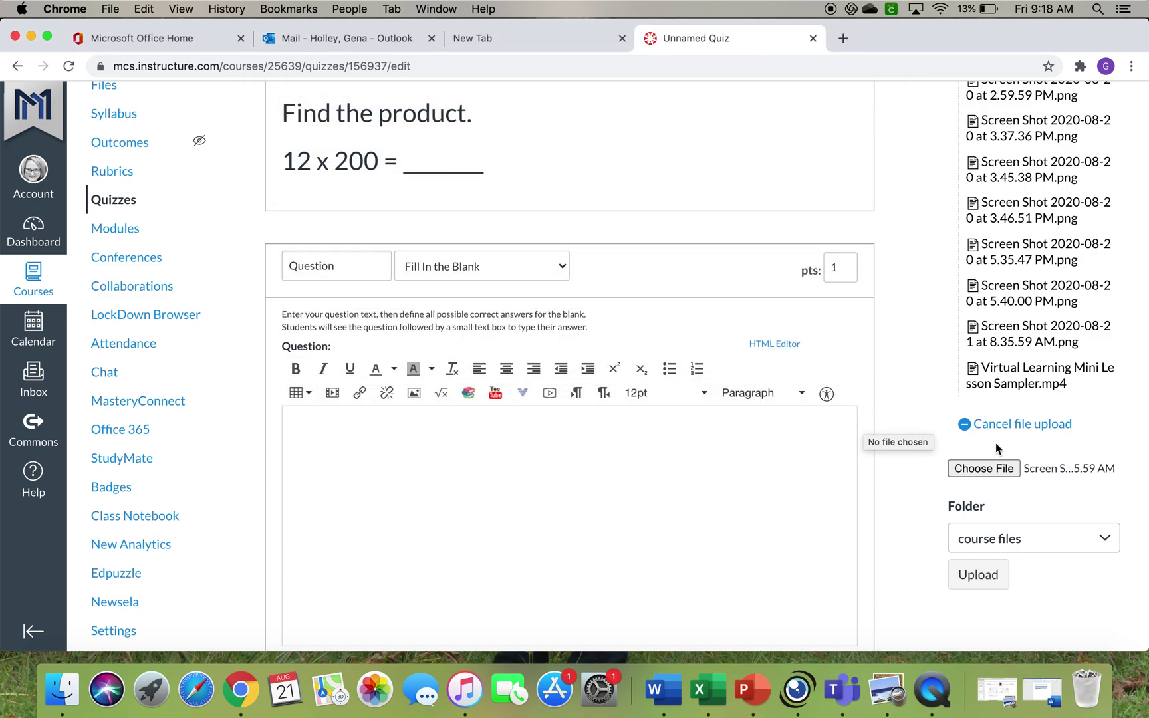
{"action": "left_click", "coordinate": [1065, 471]}
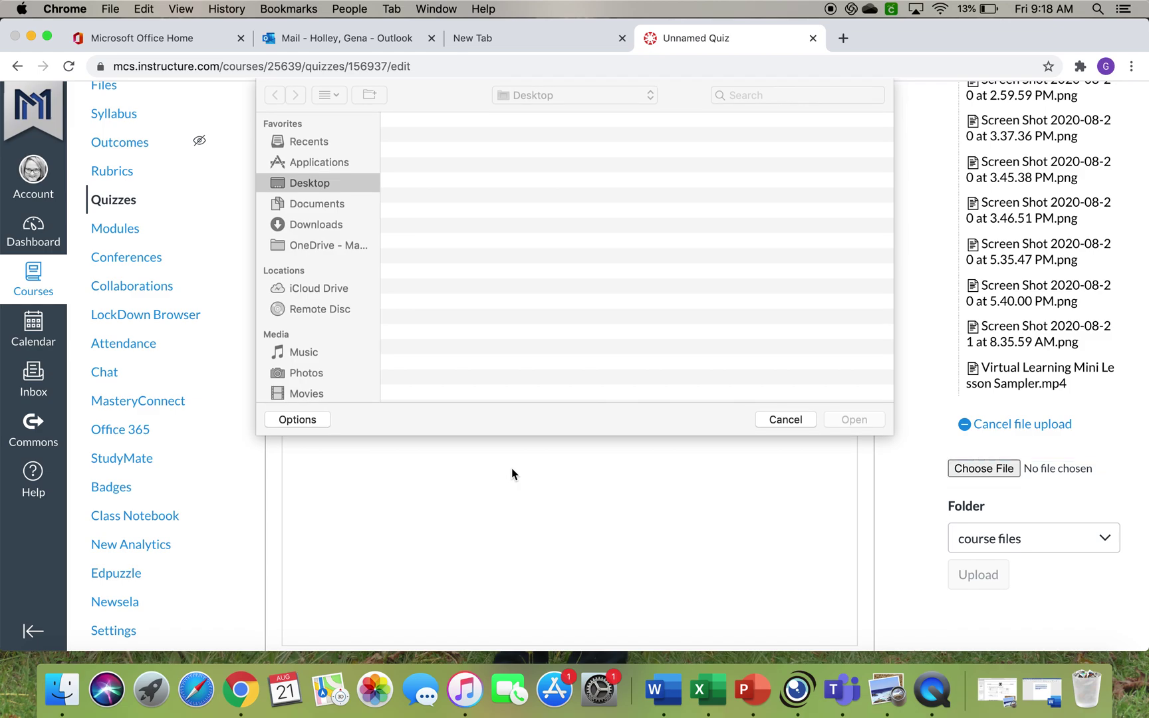
{"action": "left_click", "coordinate": [785, 419]}
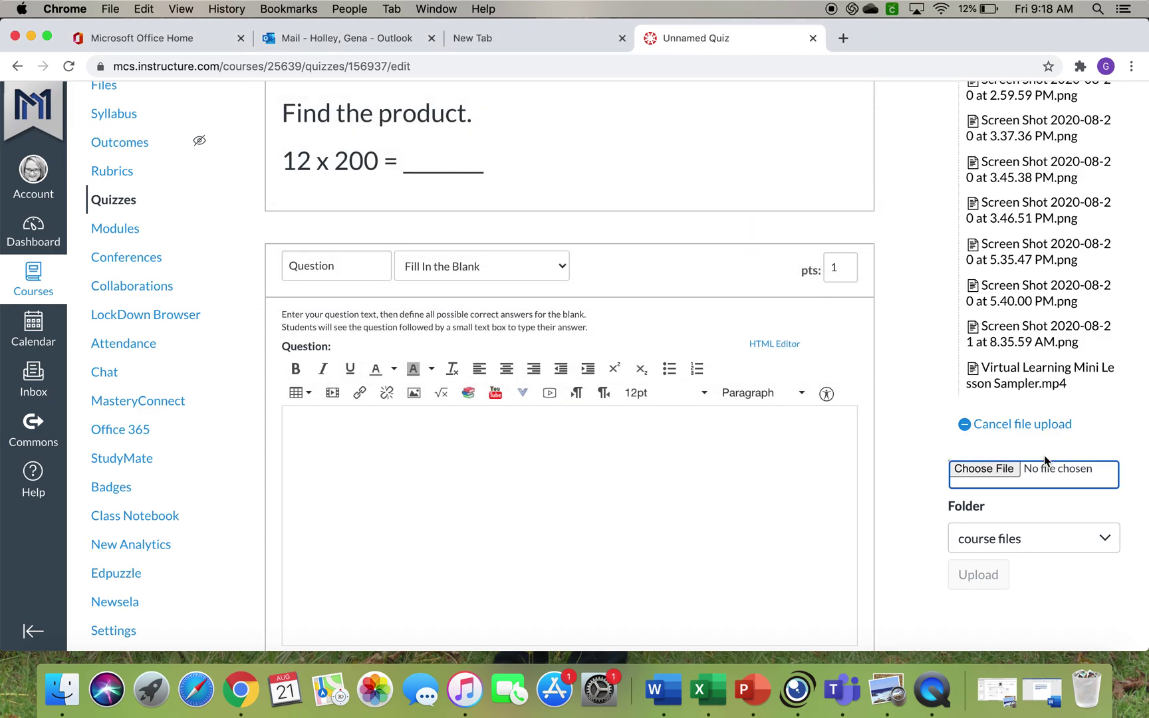
{"action": "left_click", "coordinate": [1002, 469]}
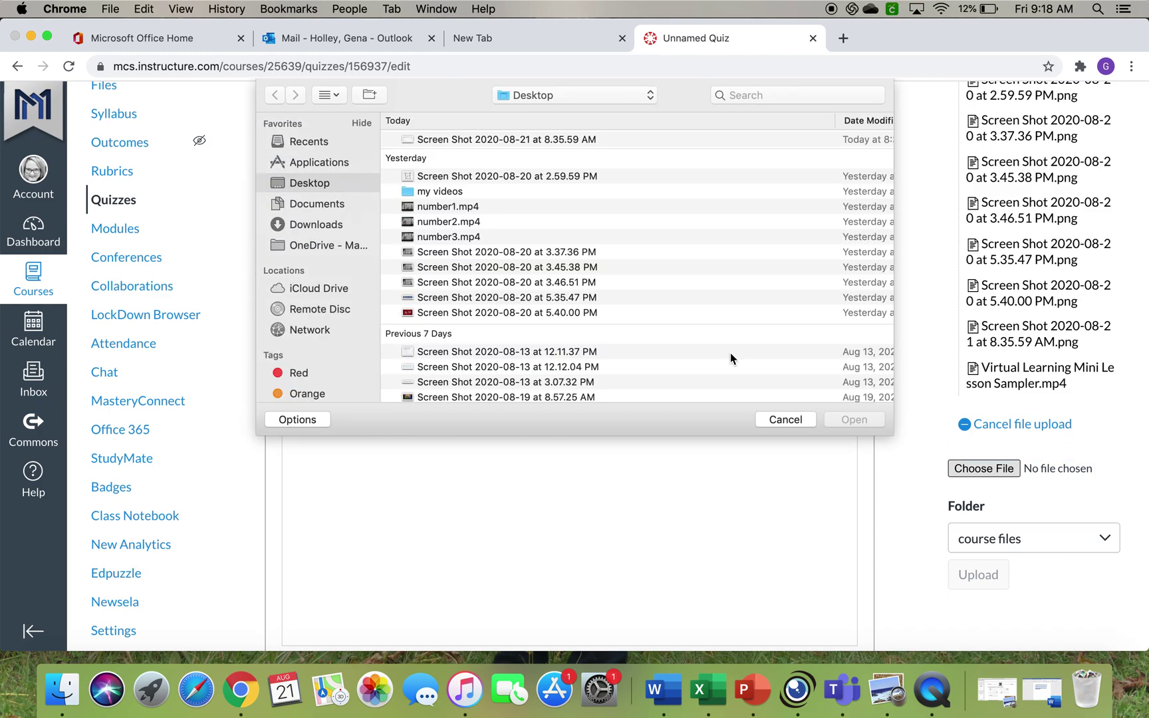
{"action": "left_click", "coordinate": [780, 419]}
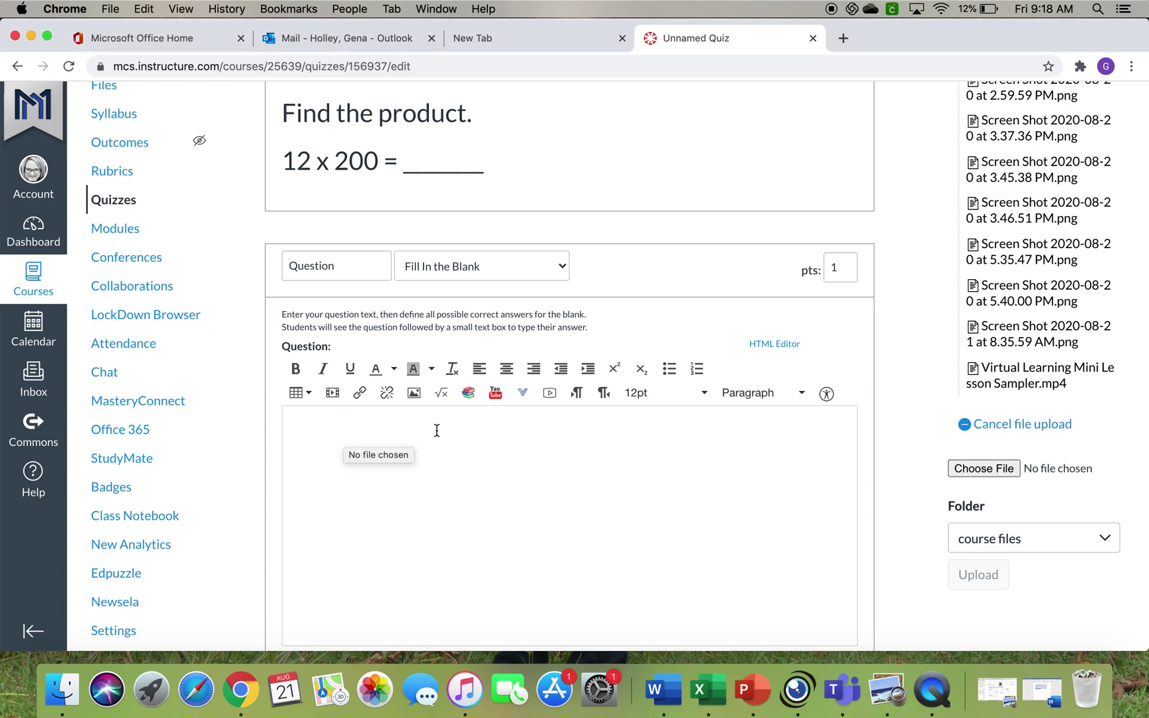
Start inserting an image in the new question's text and expand the Course files folder in Canvas as the source.
{"action": "scroll", "coordinate": [442, 434], "scroll_direction": "down", "scroll_amount": 3}
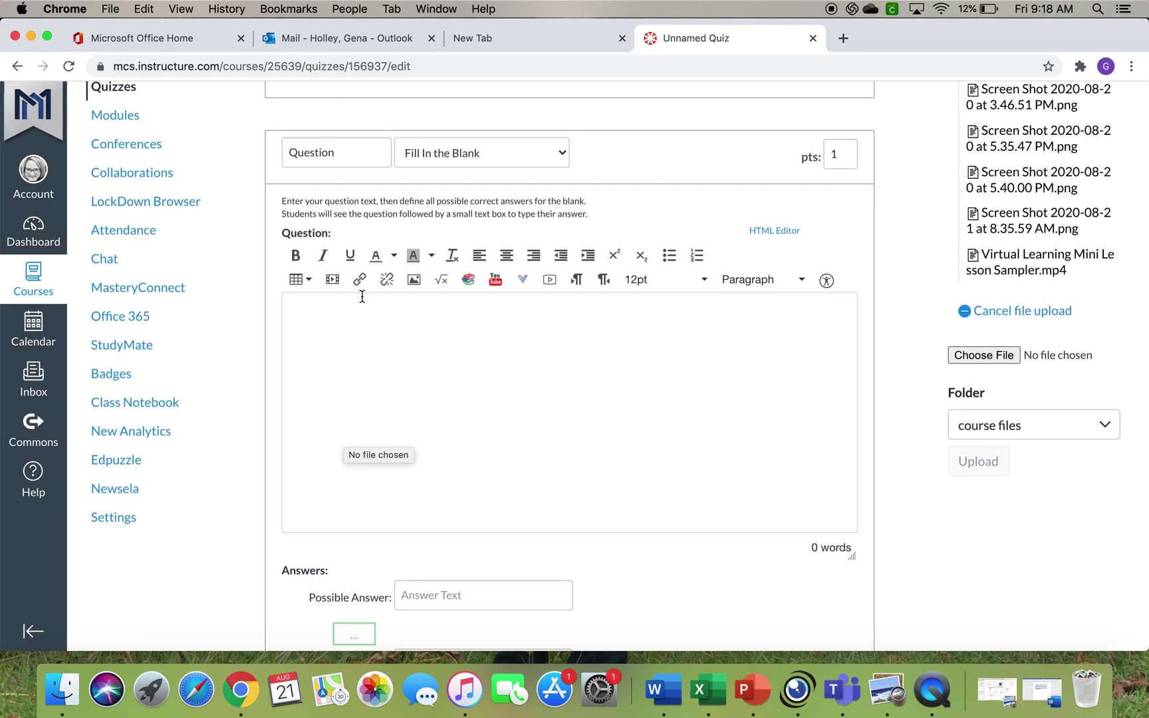
{"action": "left_click", "coordinate": [413, 281]}
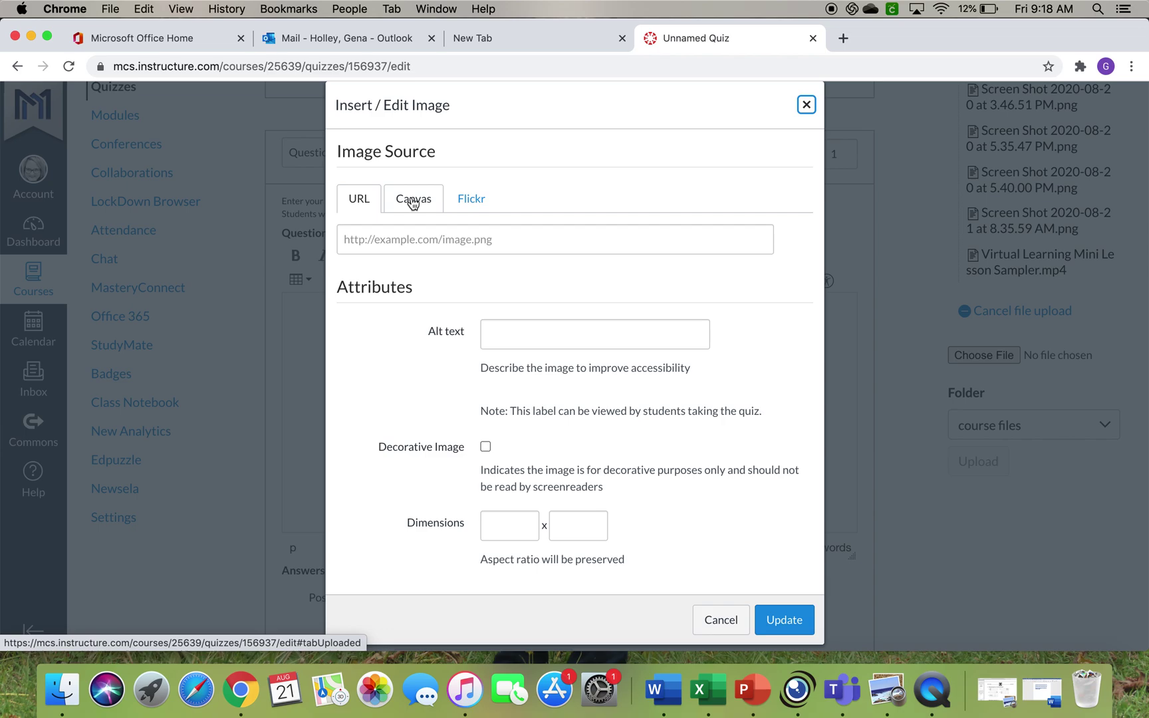
{"action": "left_click", "coordinate": [413, 202]}
{"action": "left_click", "coordinate": [408, 281]}
{"action": "left_click", "coordinate": [411, 273]}
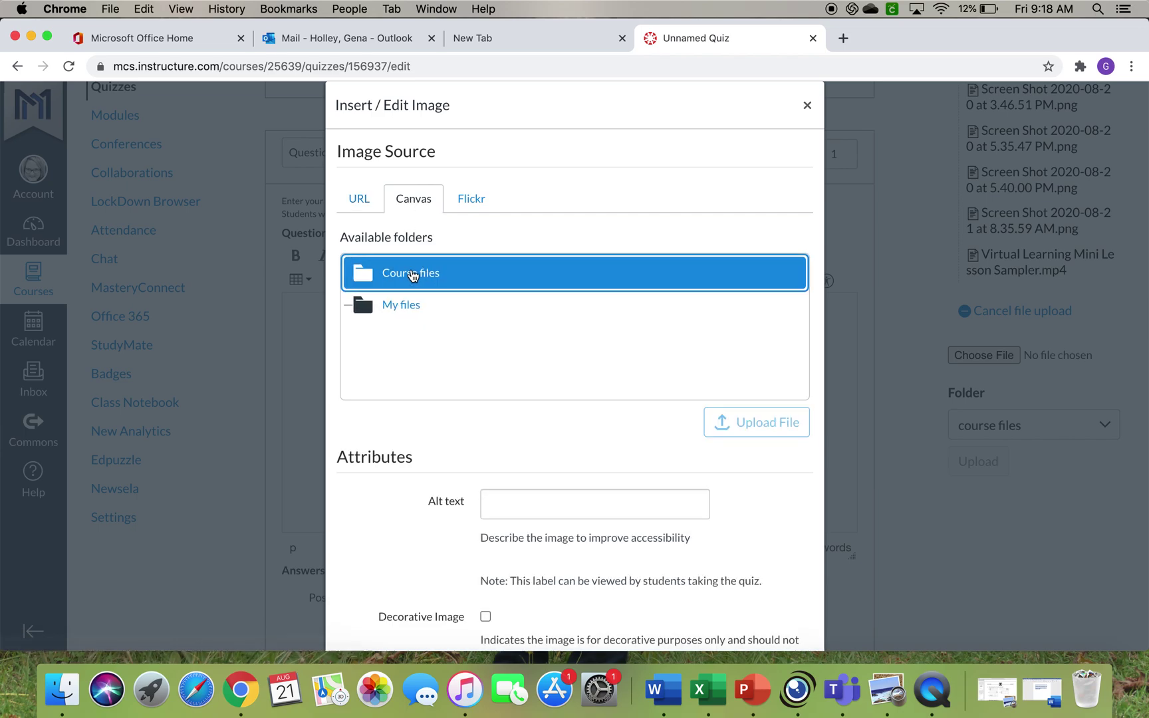
Insert Screen Shot 2020-08-21 at 8.35.59 AM.png into the question text and check the placed image.
{"action": "scroll", "coordinate": [431, 306], "scroll_direction": "down", "scroll_amount": 10}
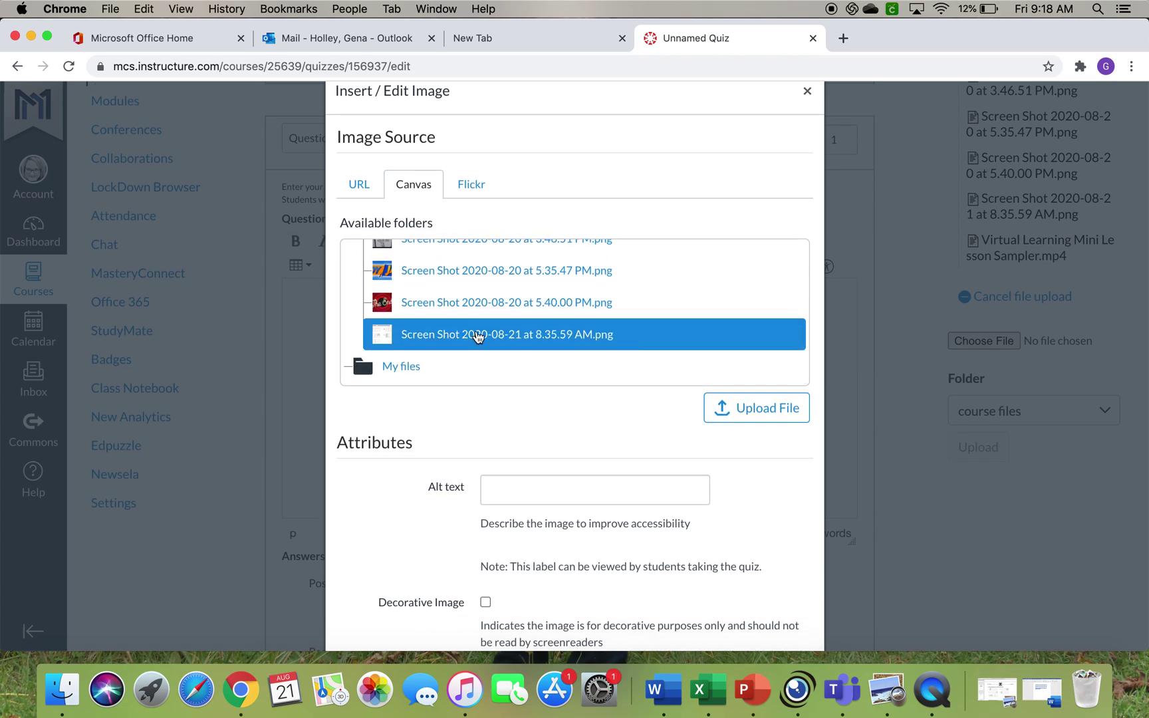
{"action": "left_click", "coordinate": [478, 336]}
{"action": "scroll", "coordinate": [685, 446], "scroll_direction": "down", "scroll_amount": 5}
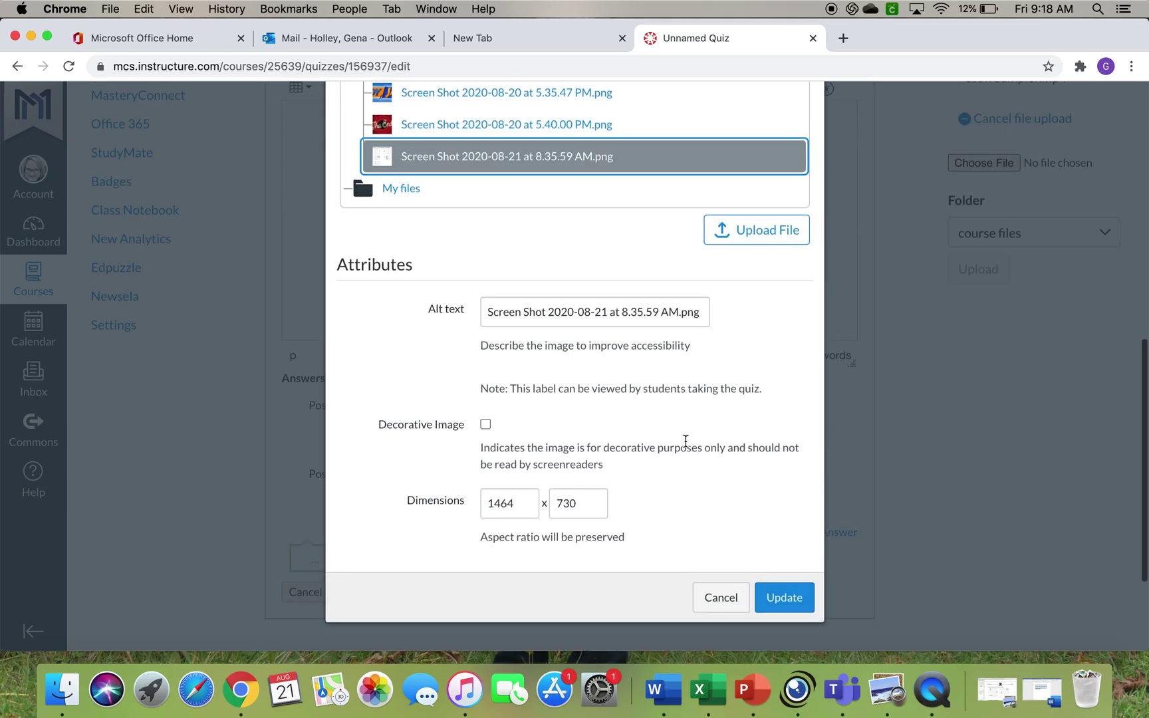
{"action": "left_click", "coordinate": [784, 549]}
{"action": "scroll", "coordinate": [788, 540], "scroll_direction": "up", "scroll_amount": 3}
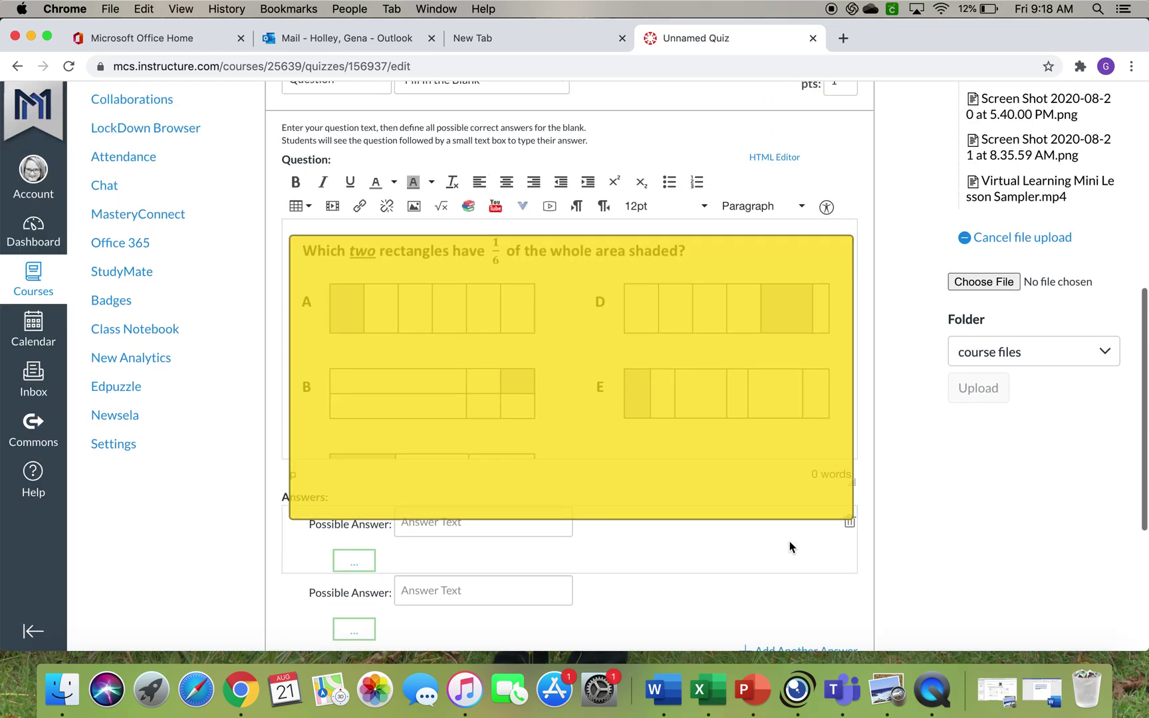
{"action": "scroll", "coordinate": [587, 333], "scroll_direction": "down", "scroll_amount": 2}
{"action": "scroll", "coordinate": [585, 329], "scroll_direction": "up", "scroll_amount": 2}
{"action": "scroll", "coordinate": [585, 329], "scroll_direction": "down", "scroll_amount": 2}
{"action": "scroll", "coordinate": [587, 330], "scroll_direction": "up", "scroll_amount": 2}
{"action": "scroll", "coordinate": [587, 330], "scroll_direction": "down", "scroll_amount": 2}
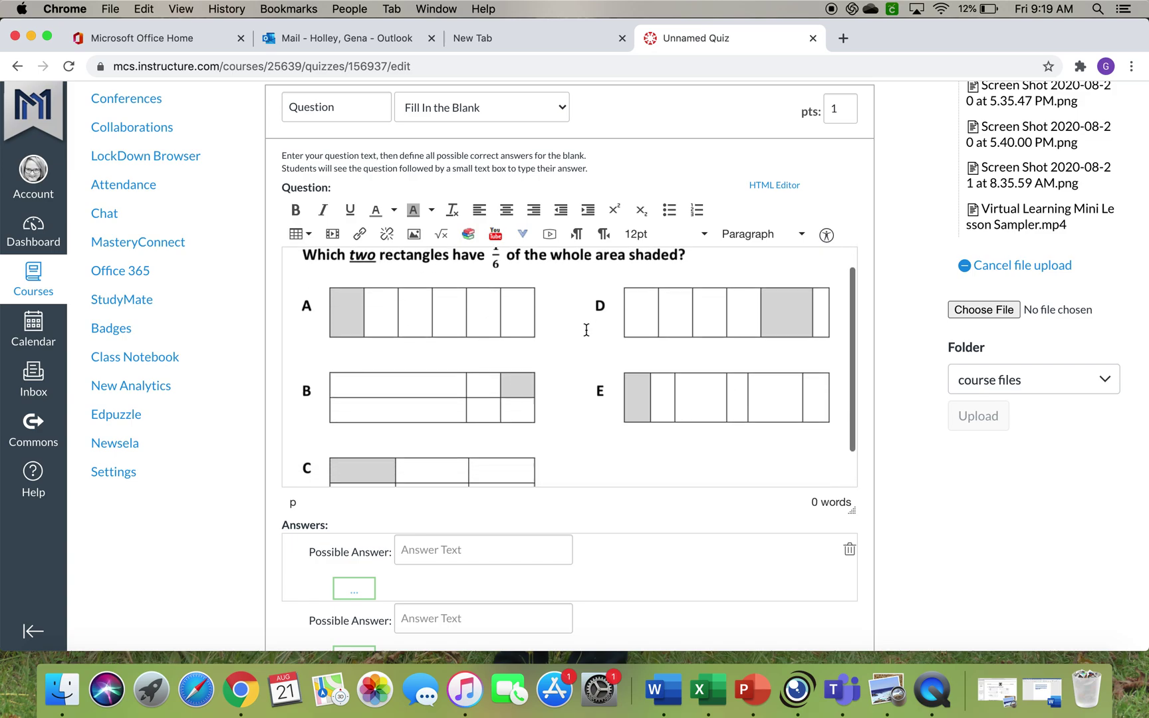
Look over the inserted rectangles image and the answer fields of the new question, comparing them with the question above.
{"action": "scroll", "coordinate": [587, 329], "scroll_direction": "up", "scroll_amount": 2}
{"action": "scroll", "coordinate": [587, 330], "scroll_direction": "down", "scroll_amount": 2}
{"action": "scroll", "coordinate": [586, 330], "scroll_direction": "up", "scroll_amount": 2}
{"action": "scroll", "coordinate": [587, 330], "scroll_direction": "down", "scroll_amount": 2}
{"action": "scroll", "coordinate": [587, 330], "scroll_direction": "up", "scroll_amount": 2}
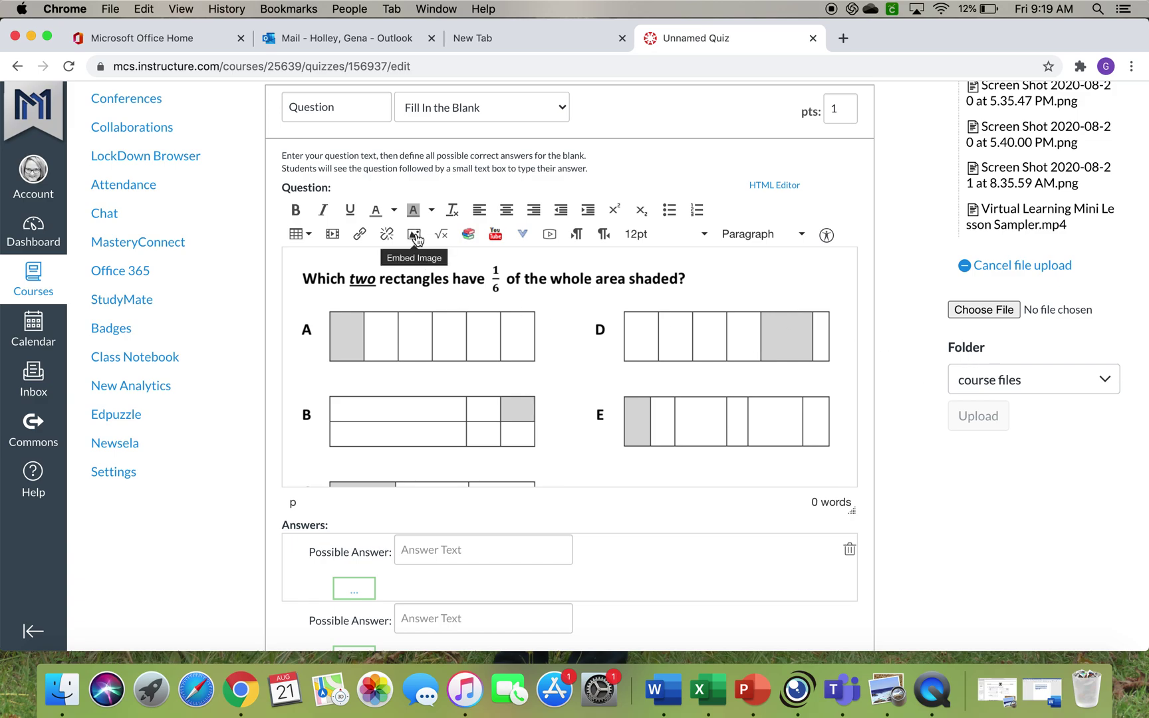
{"action": "scroll", "coordinate": [415, 234], "scroll_direction": "up", "scroll_amount": 1}
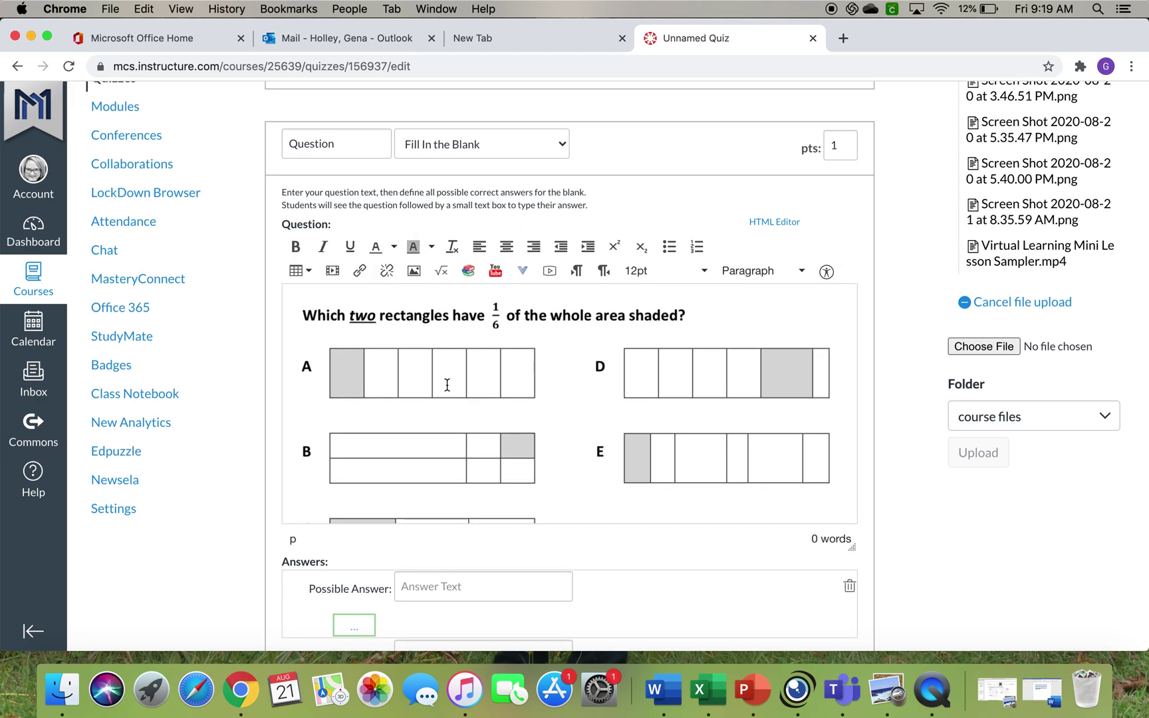
{"action": "scroll", "coordinate": [446, 385], "scroll_direction": "down", "scroll_amount": 4}
{"action": "scroll", "coordinate": [446, 385], "scroll_direction": "down", "scroll_amount": 3}
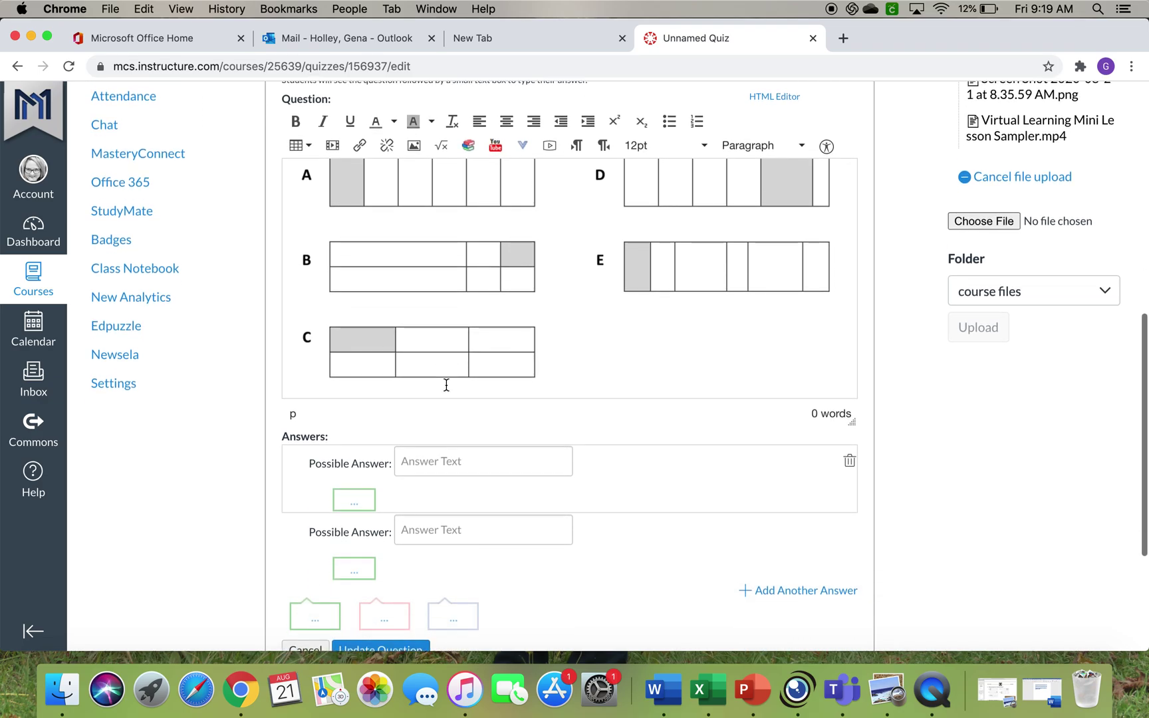
{"action": "scroll", "coordinate": [440, 407], "scroll_direction": "up", "scroll_amount": 8}
{"action": "scroll", "coordinate": [440, 412], "scroll_direction": "up", "scroll_amount": 5}
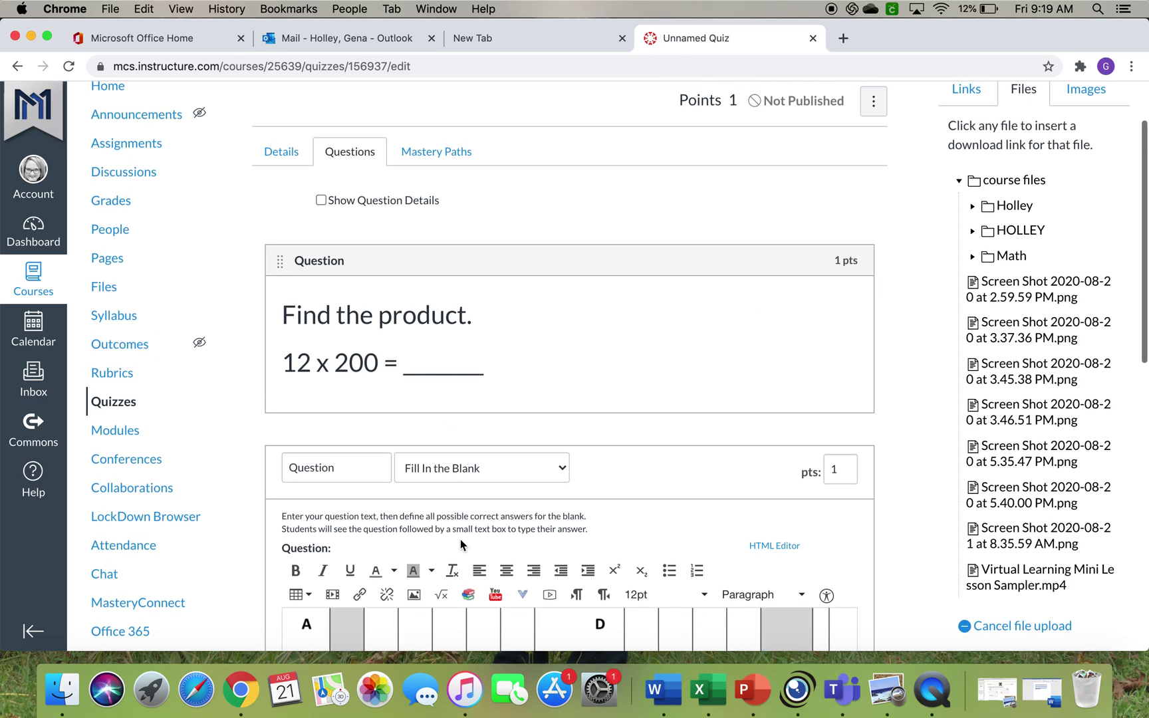
{"action": "scroll", "coordinate": [462, 542], "scroll_direction": "down", "scroll_amount": 7}
{"action": "scroll", "coordinate": [460, 539], "scroll_direction": "up", "scroll_amount": 2}
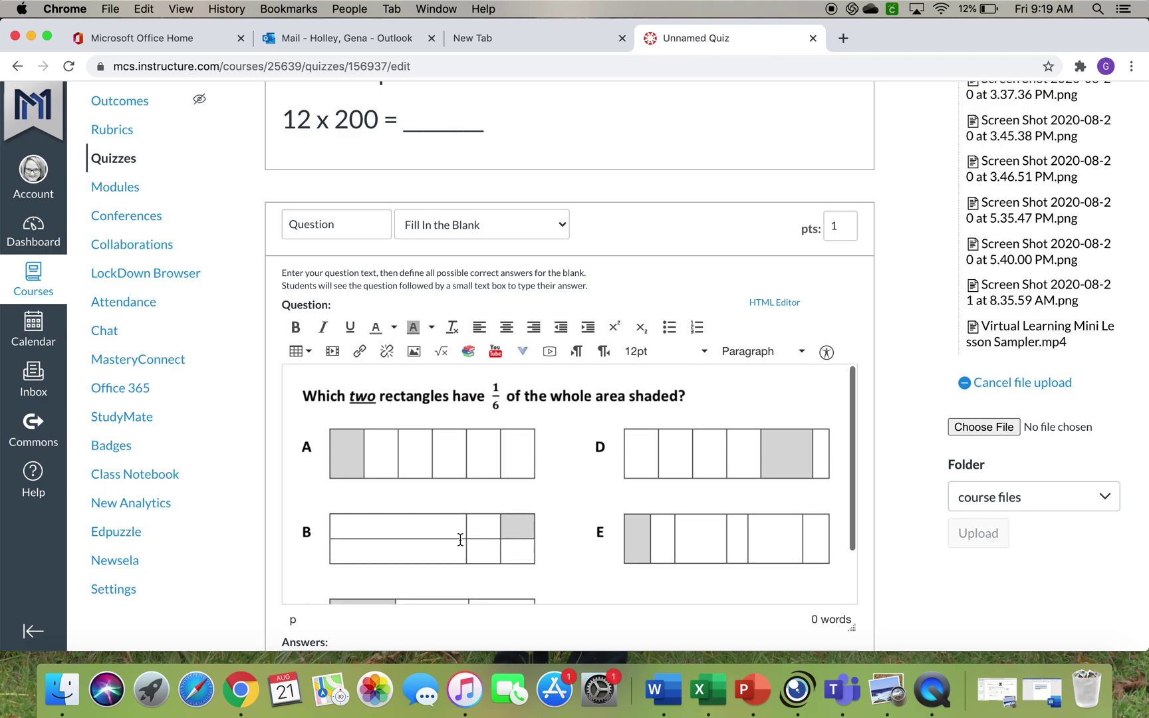
Change the rectangles question's type from Fill In the Blank to Multiple Answers.
{"action": "left_click", "coordinate": [564, 226]}
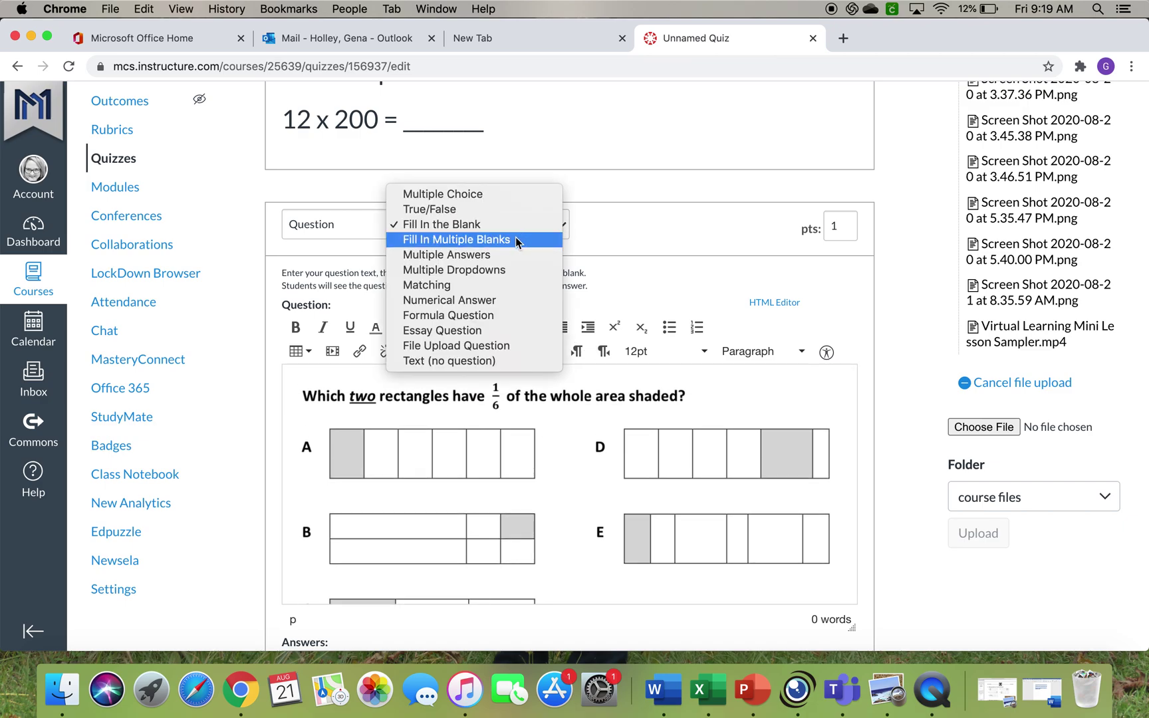
{"action": "left_click", "coordinate": [490, 254]}
{"action": "scroll", "coordinate": [492, 262], "scroll_direction": "down", "scroll_amount": 1}
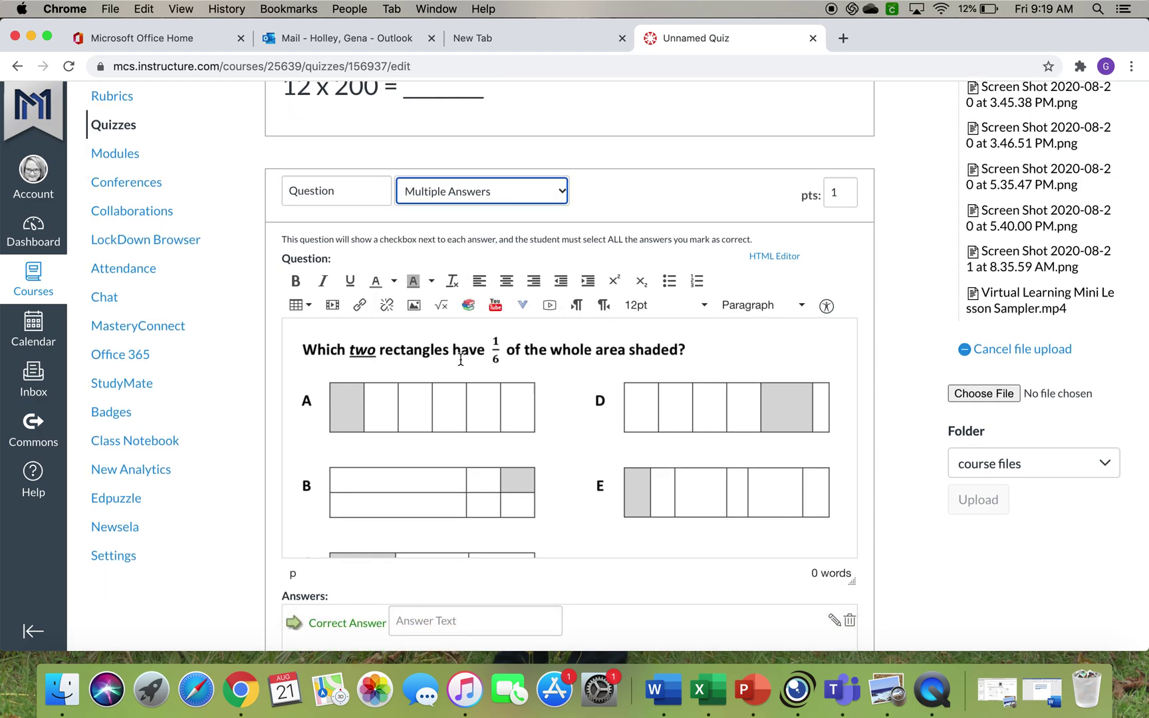
Enter A and B in the two existing answer fields of the rectangles question.
{"action": "scroll", "coordinate": [452, 358], "scroll_direction": "down", "scroll_amount": 9}
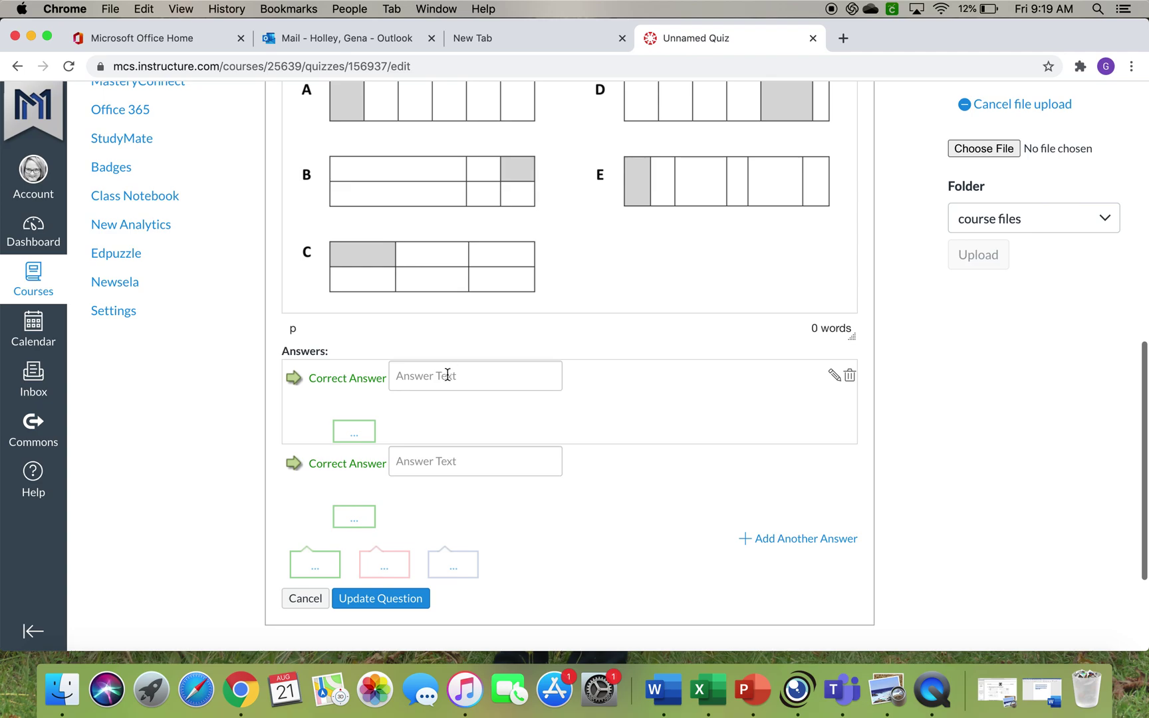
{"action": "left_click", "coordinate": [446, 375]}
{"action": "type", "text": "A"}
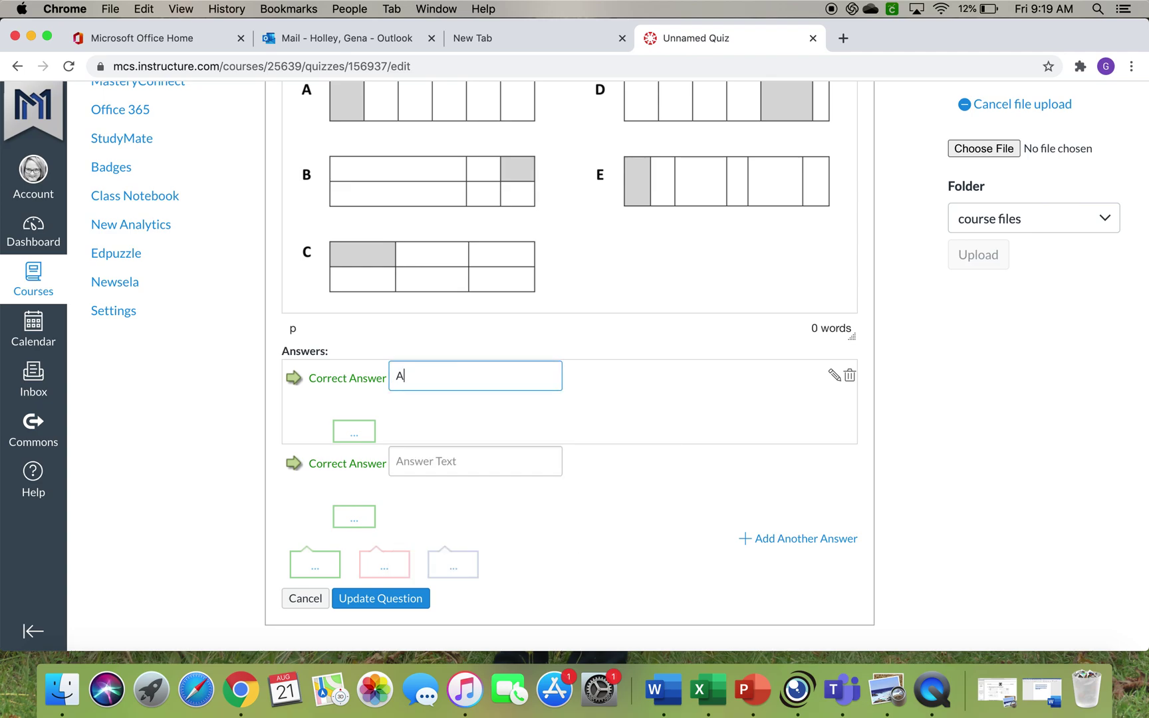
{"action": "left_click", "coordinate": [443, 460]}
{"action": "type", "text": "B"}
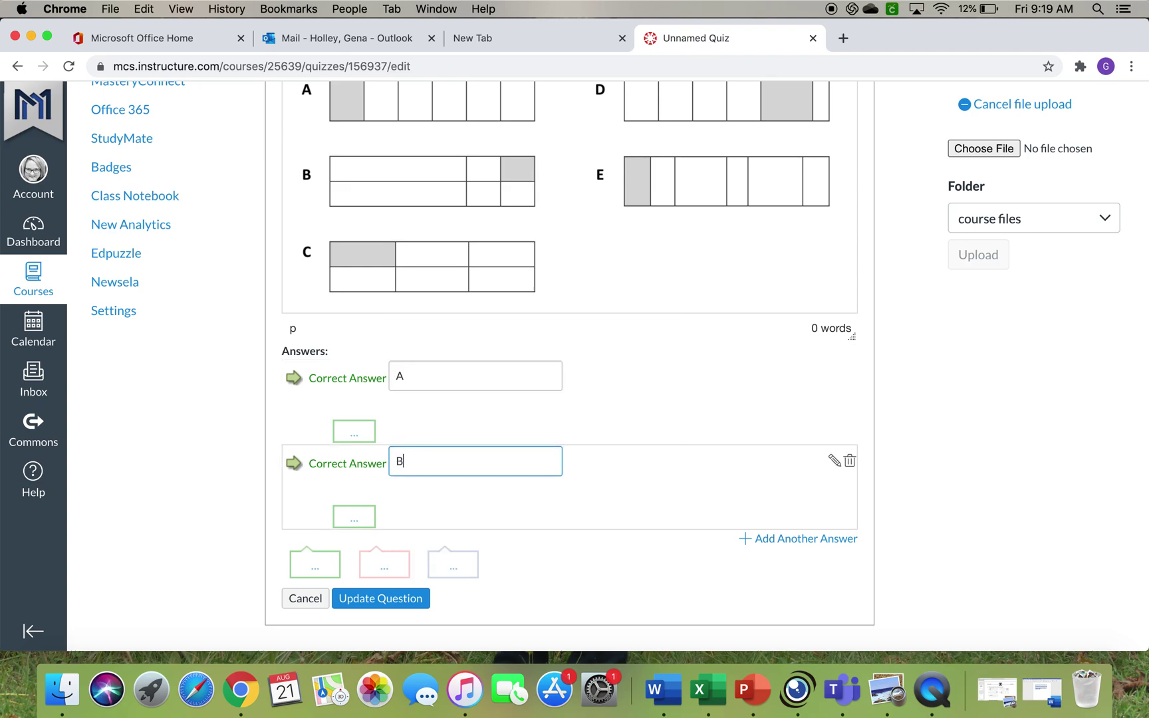
Add three more possible answers to the rectangles question with the texts C, D and E.
{"action": "left_click", "coordinate": [796, 540]}
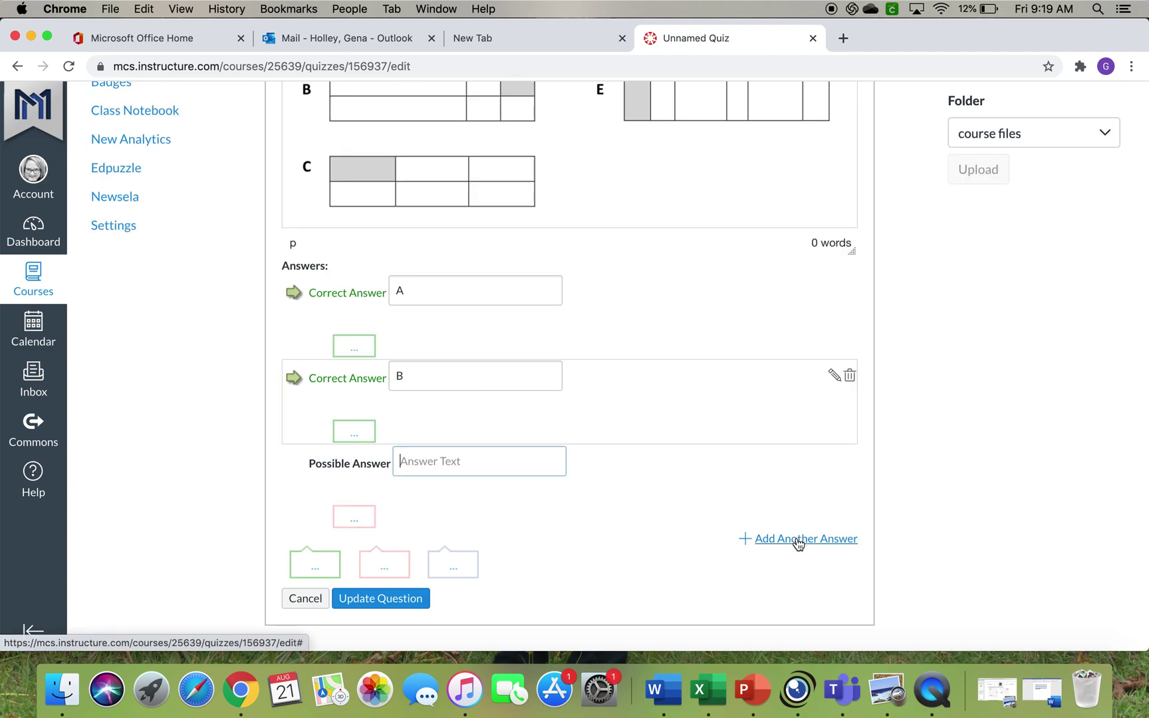
{"action": "type", "text": "C"}
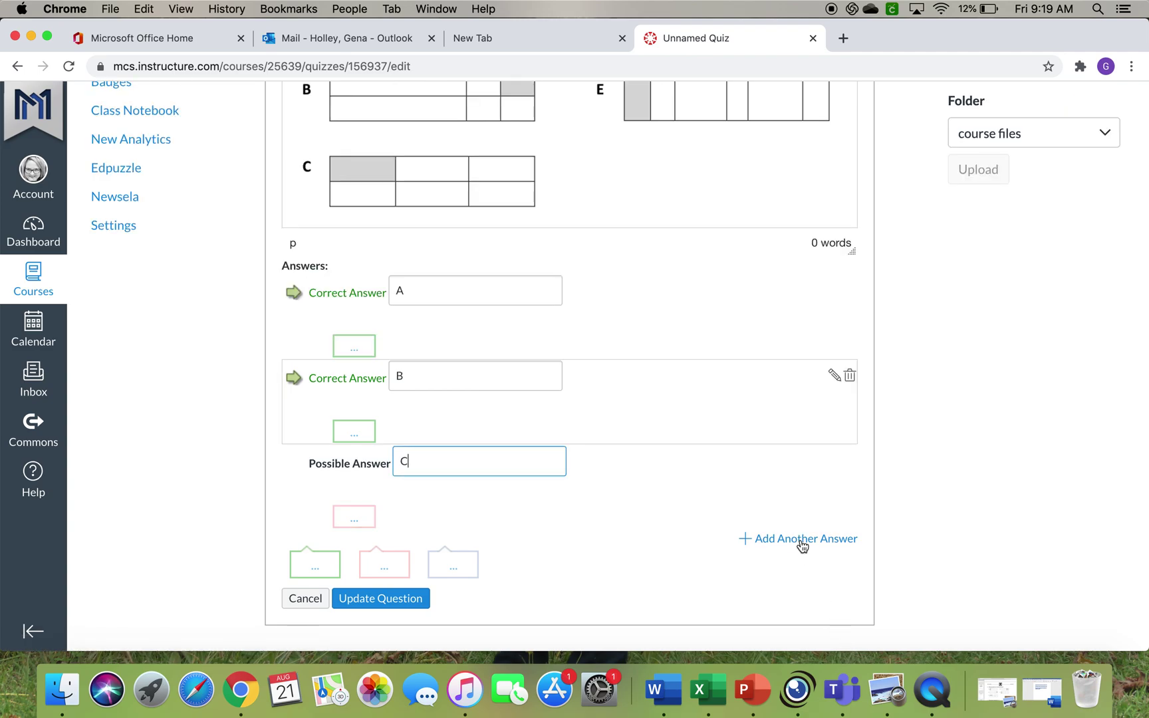
{"action": "left_click", "coordinate": [800, 541]}
{"action": "type", "text": "D"}
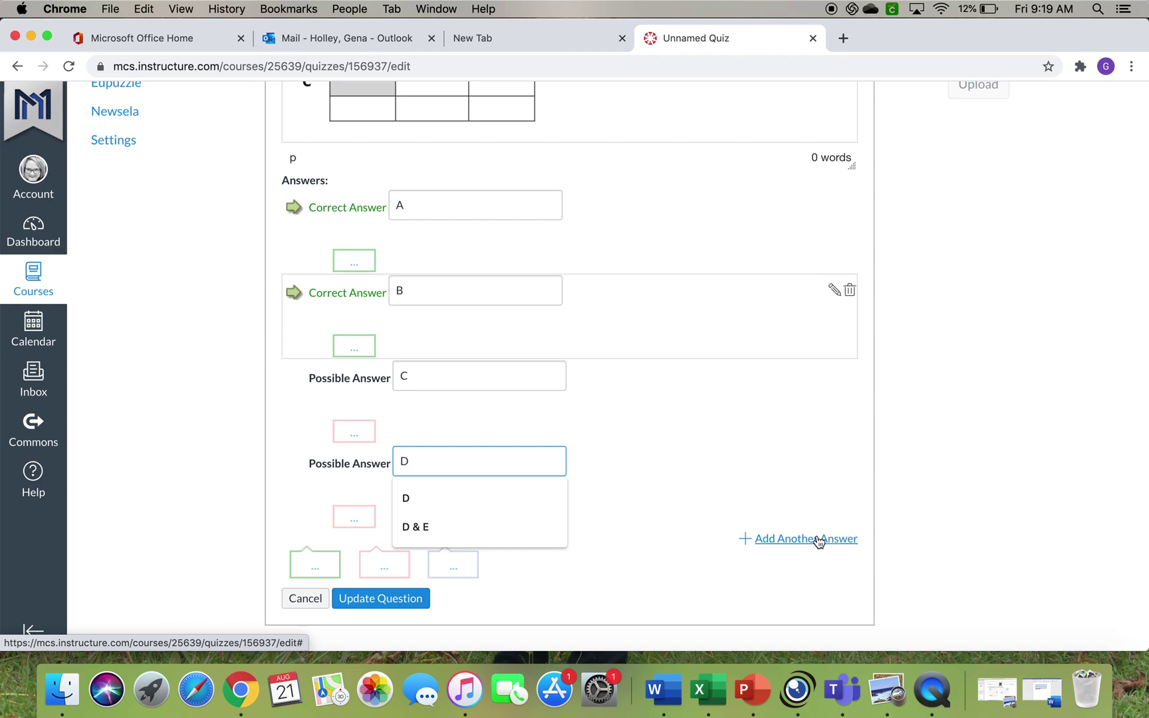
{"action": "left_click", "coordinate": [819, 542]}
{"action": "type", "text": "E"}
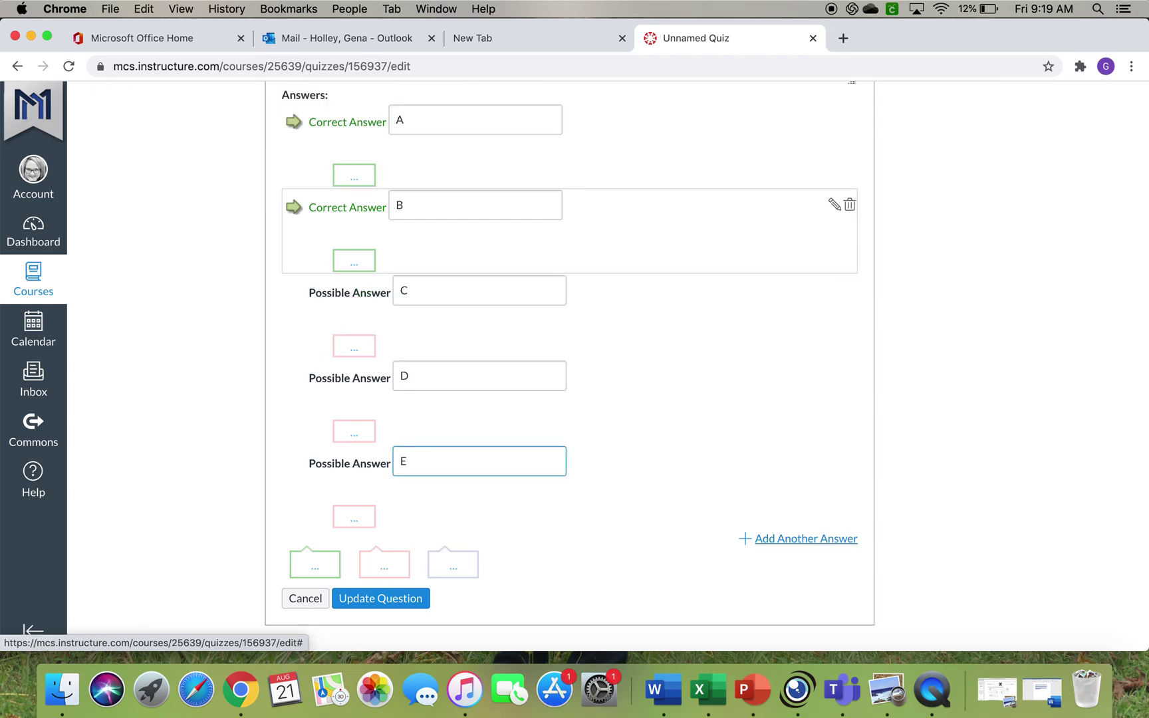
Mark answer C as correct and remove the correct marking from answer B.
{"action": "scroll", "coordinate": [623, 544], "scroll_direction": "up", "scroll_amount": 5}
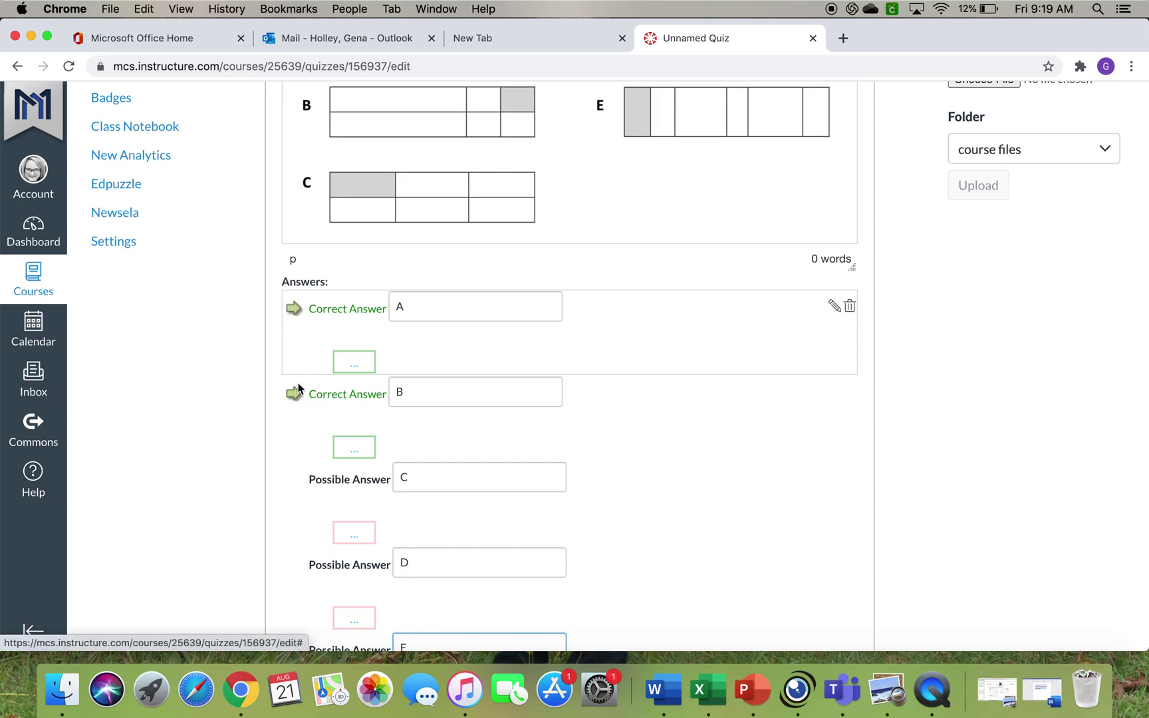
{"action": "left_click", "coordinate": [293, 479]}
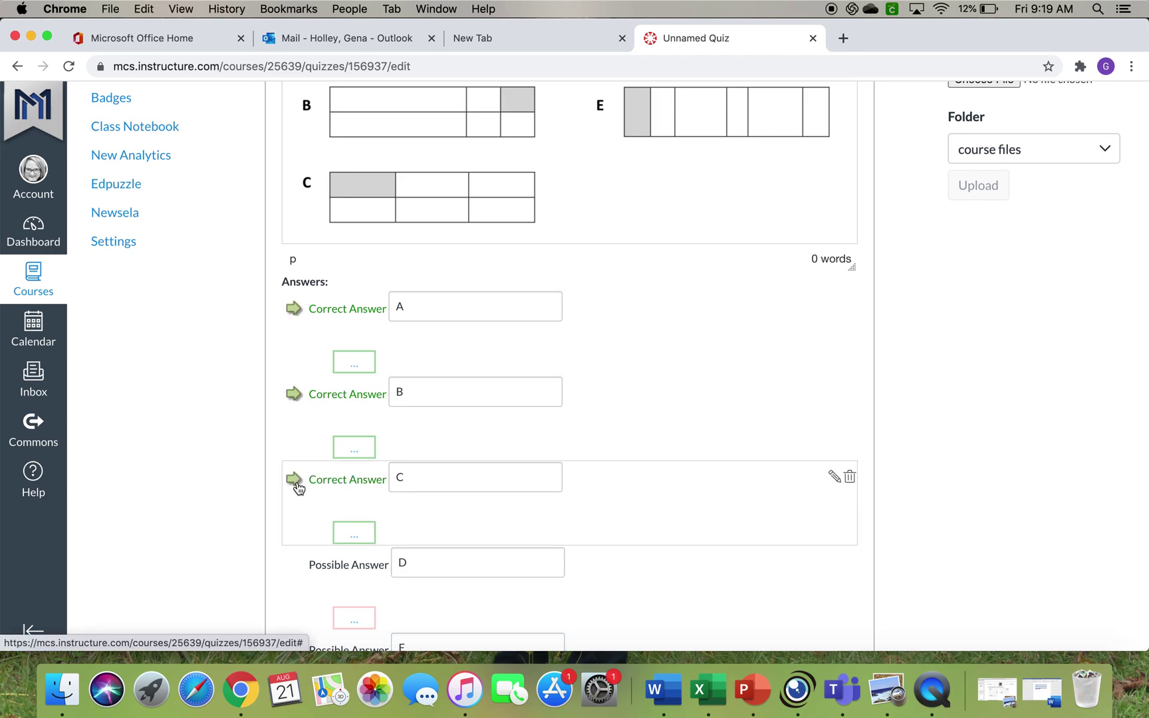
{"action": "left_click", "coordinate": [298, 396]}
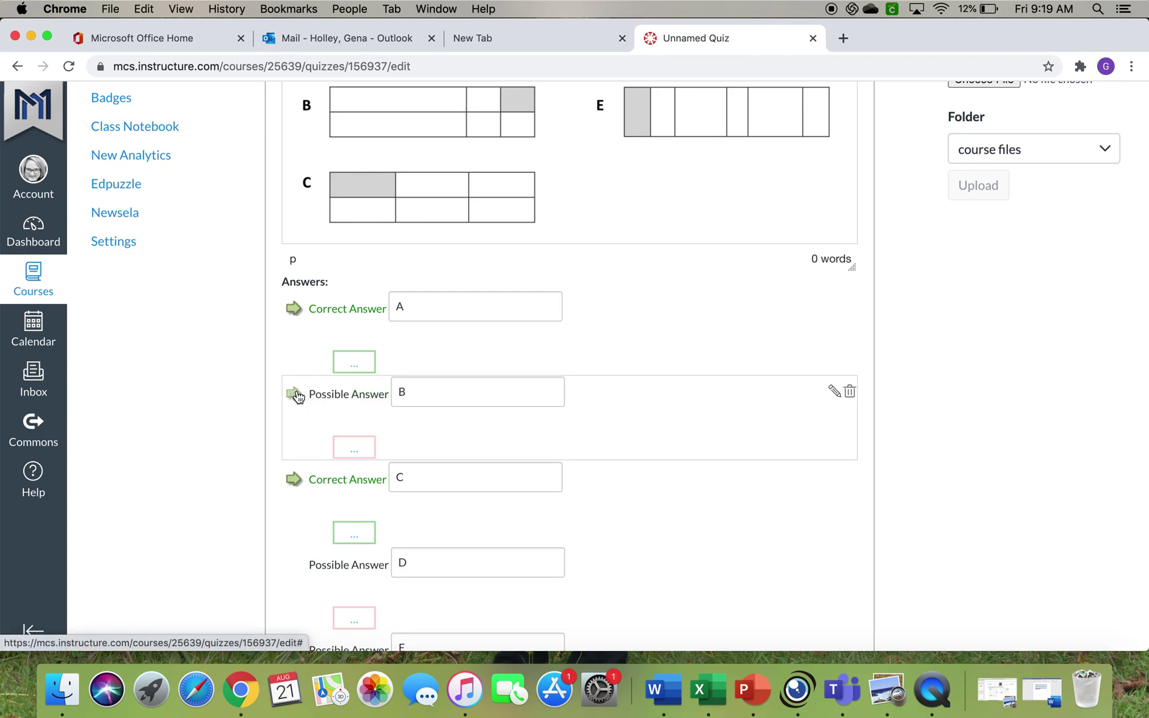
Check the answer choices against the rectangles image and update the question.
{"action": "scroll", "coordinate": [298, 396], "scroll_direction": "down", "scroll_amount": 5}
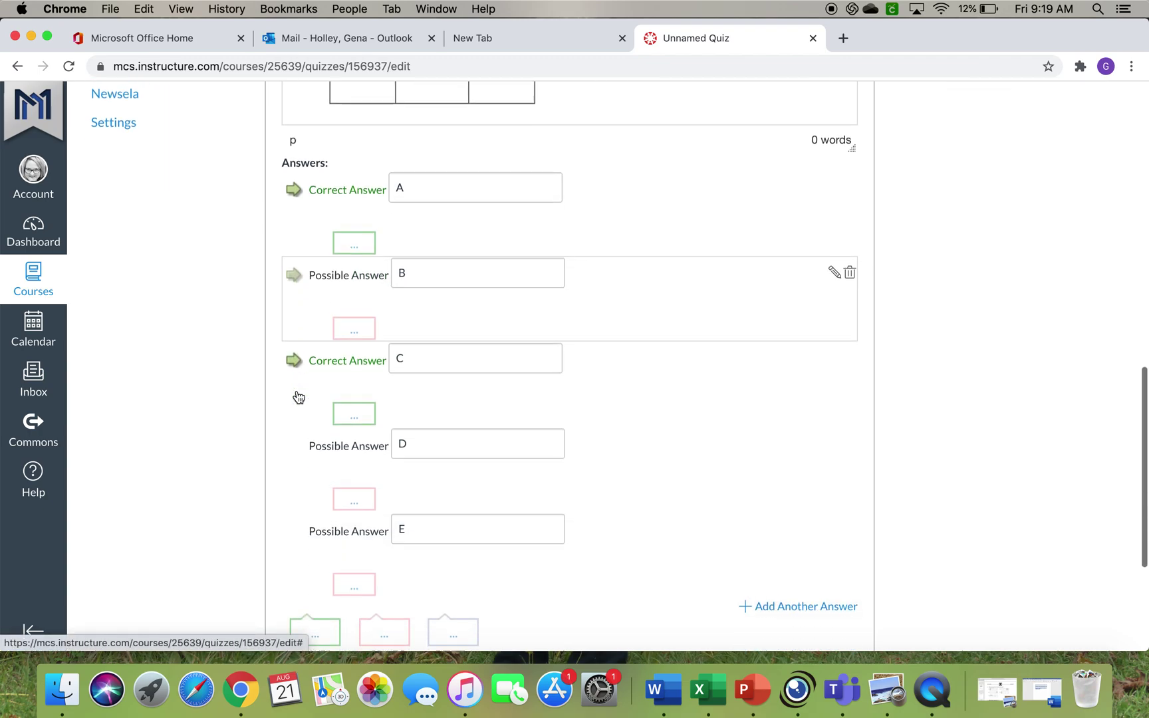
{"action": "scroll", "coordinate": [298, 397], "scroll_direction": "up", "scroll_amount": 4}
{"action": "scroll", "coordinate": [359, 307], "scroll_direction": "up", "scroll_amount": 5}
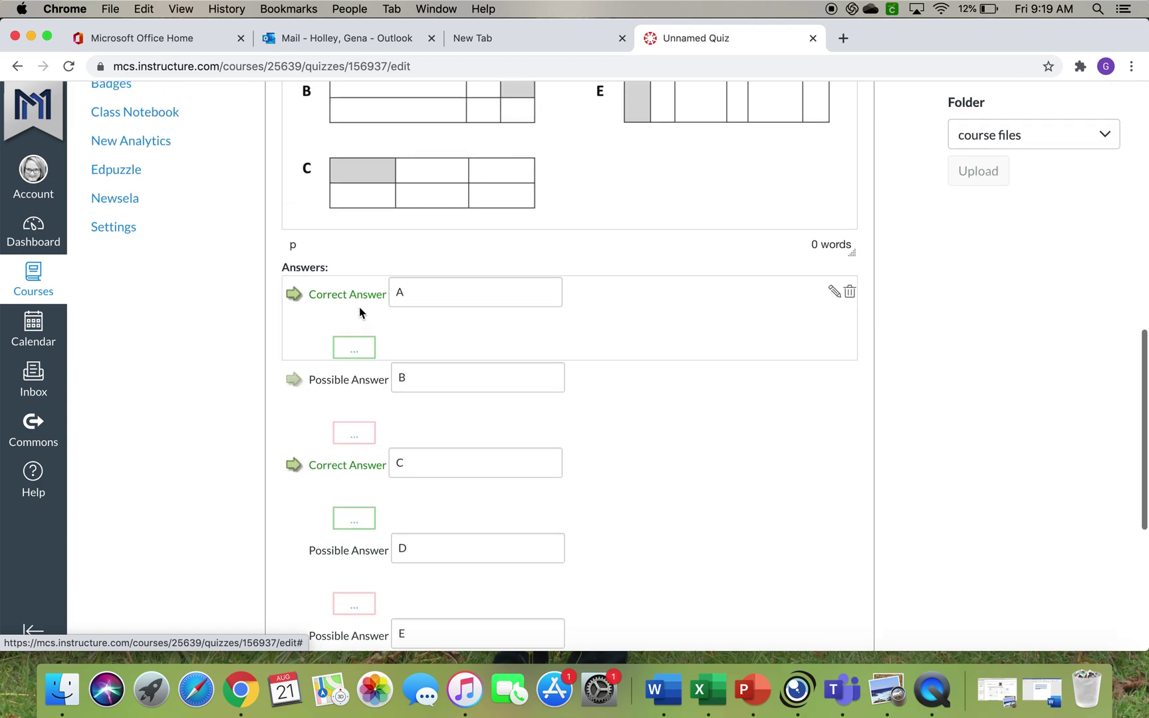
{"action": "scroll", "coordinate": [359, 307], "scroll_direction": "down", "scroll_amount": 6}
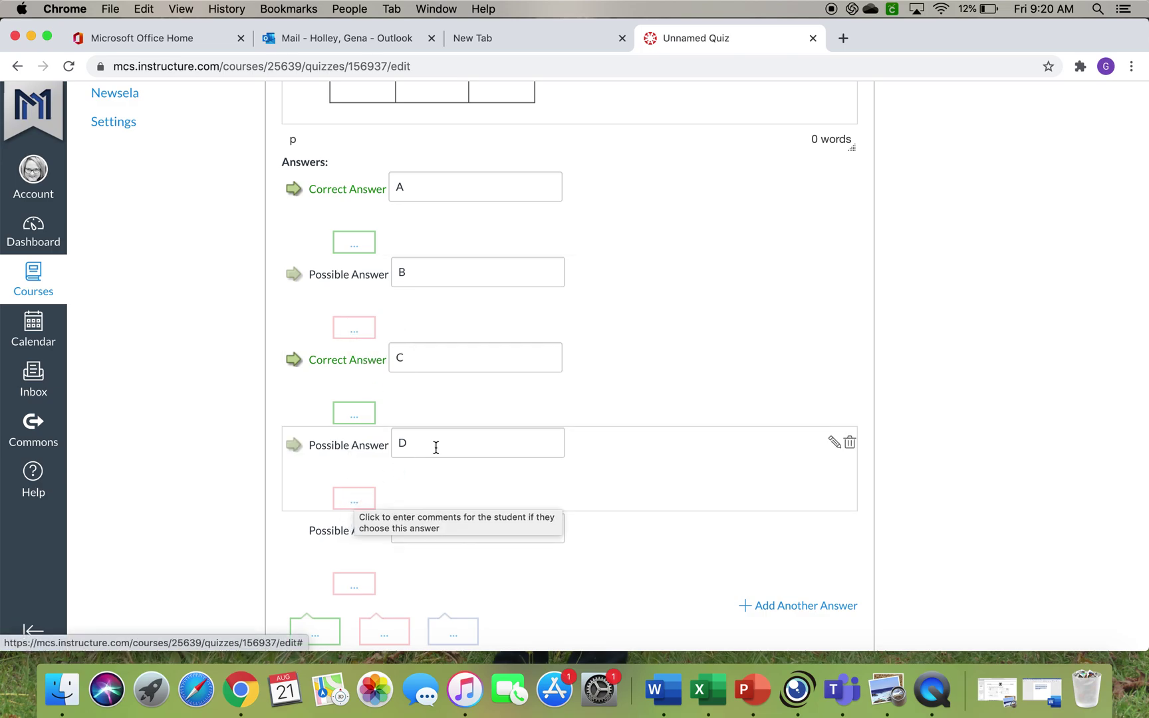
{"action": "scroll", "coordinate": [354, 572], "scroll_direction": "down", "scroll_amount": 3}
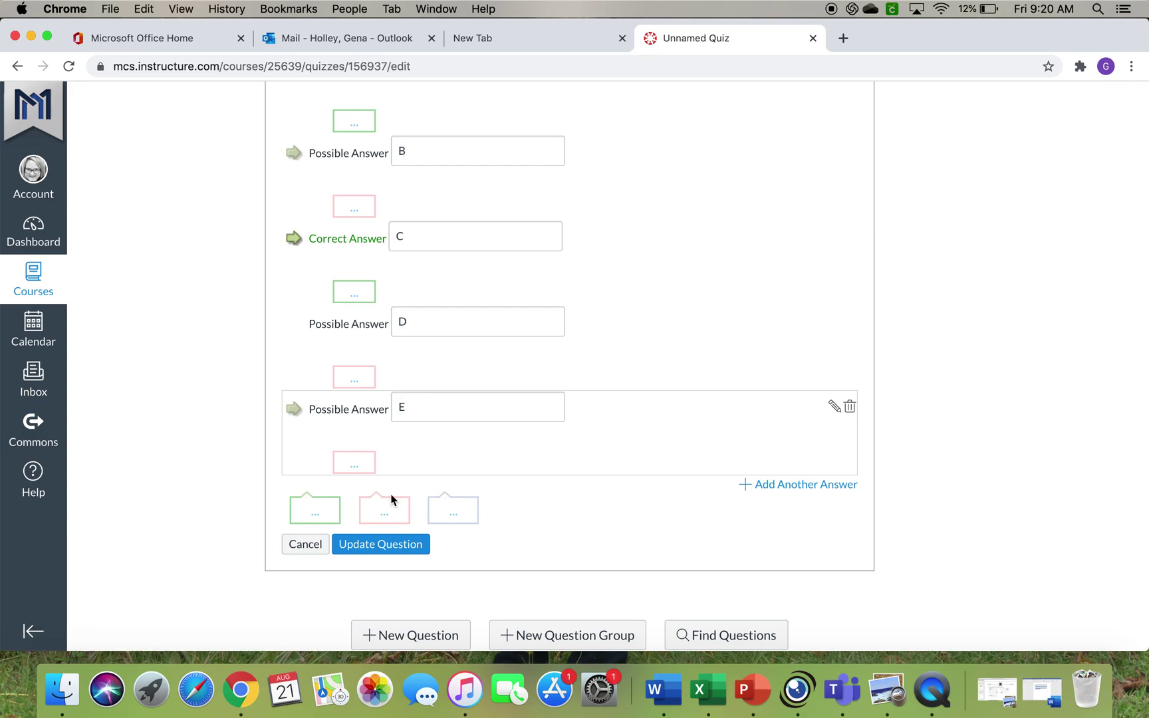
{"action": "scroll", "coordinate": [391, 499], "scroll_direction": "up", "scroll_amount": 4}
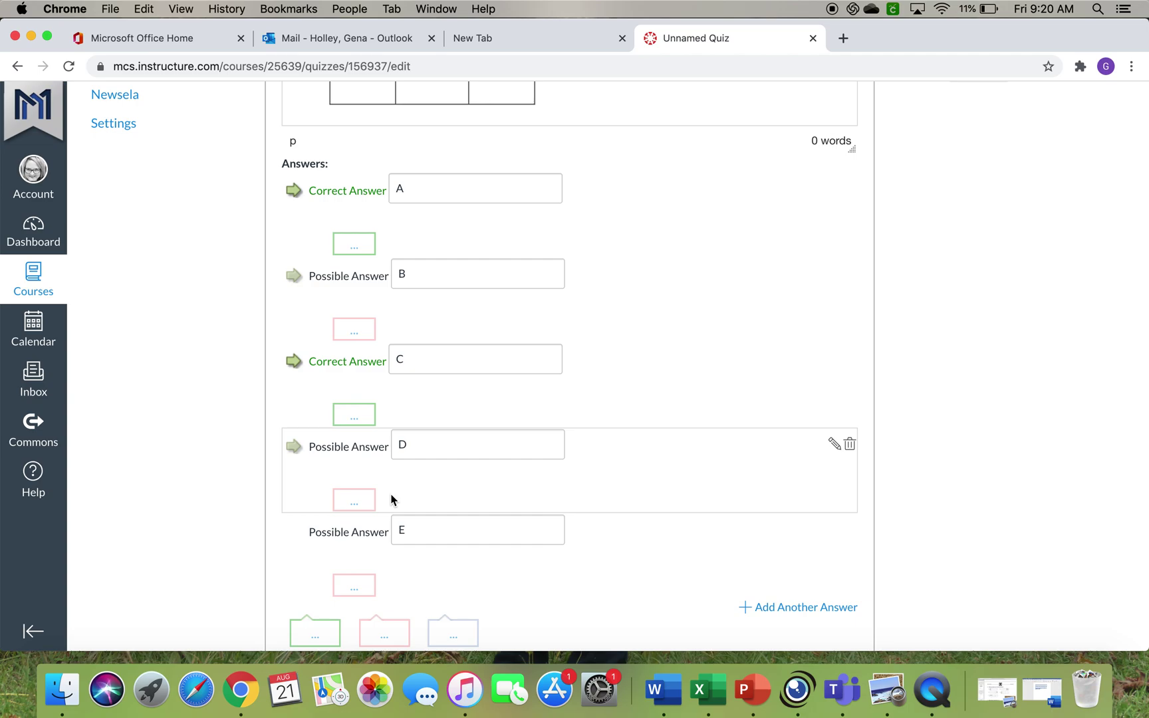
{"action": "scroll", "coordinate": [391, 500], "scroll_direction": "up", "scroll_amount": 6}
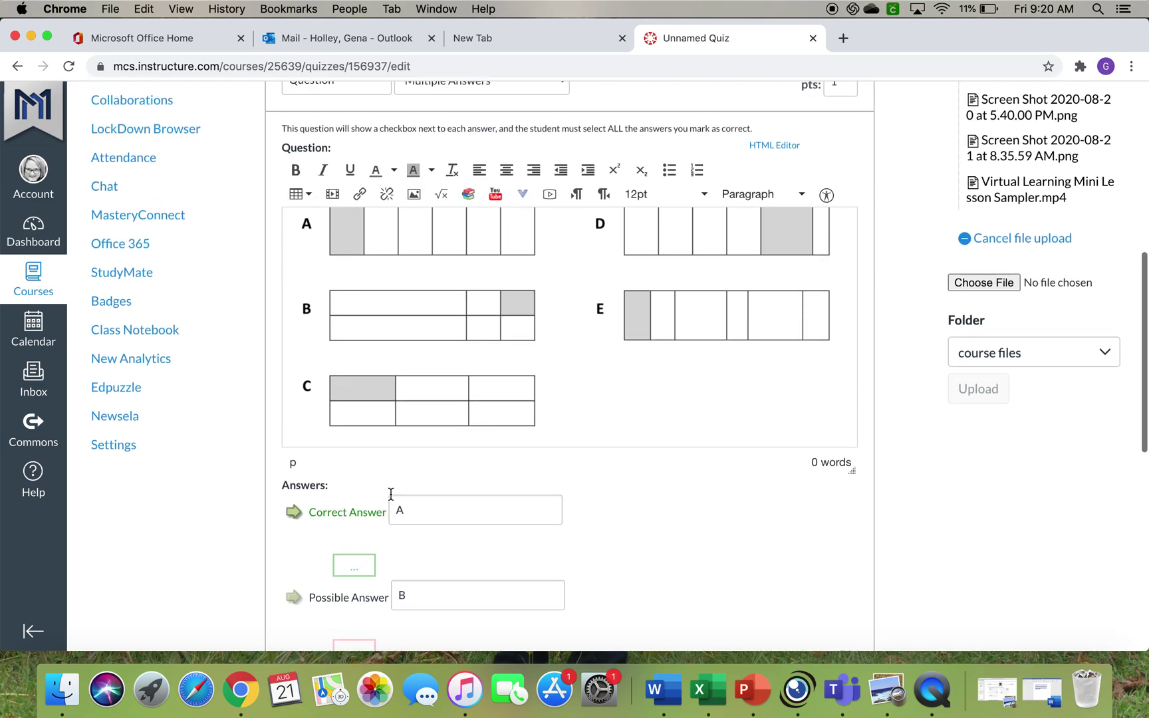
{"action": "scroll", "coordinate": [457, 522], "scroll_direction": "down", "scroll_amount": 10}
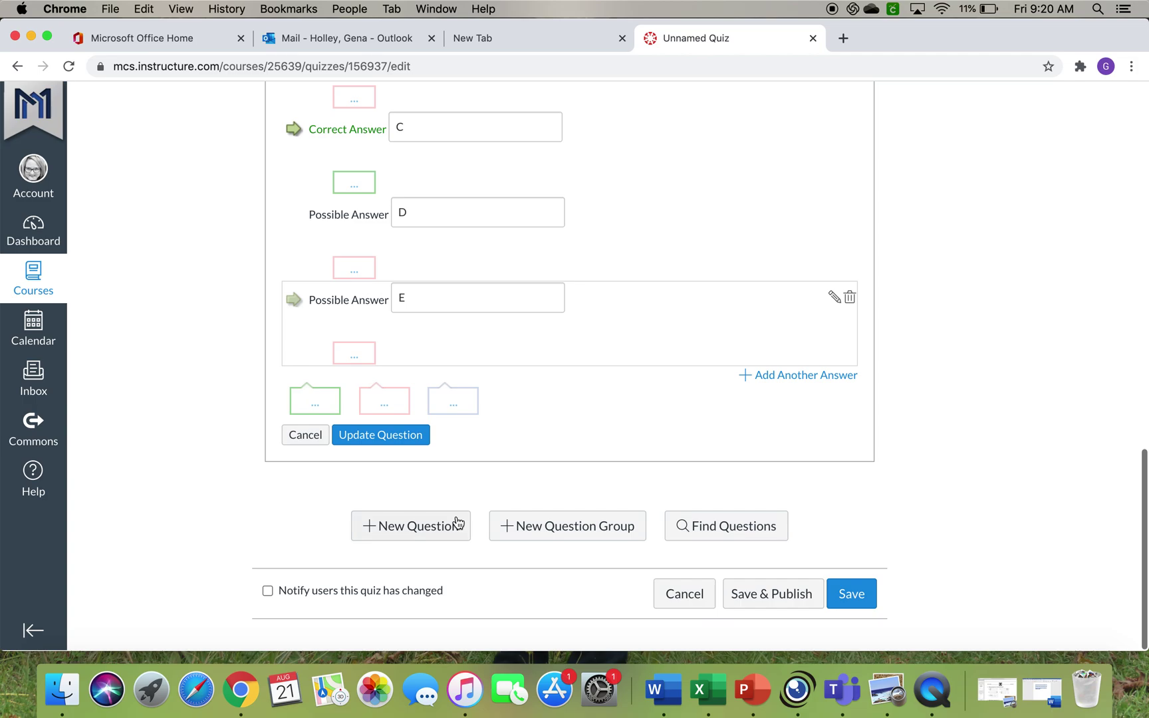
{"action": "left_click", "coordinate": [396, 438]}
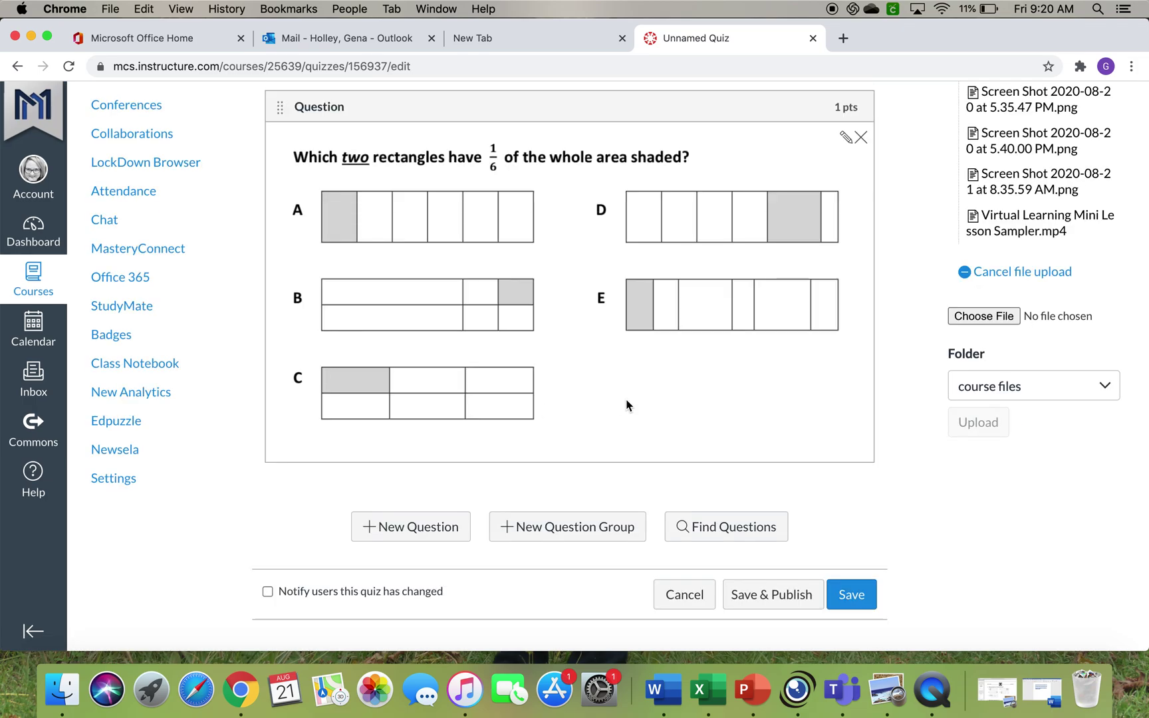
Check both finished questions and save the quiz without publishing it.
{"action": "scroll", "coordinate": [627, 406], "scroll_direction": "down", "scroll_amount": 1}
{"action": "scroll", "coordinate": [627, 406], "scroll_direction": "up", "scroll_amount": 7}
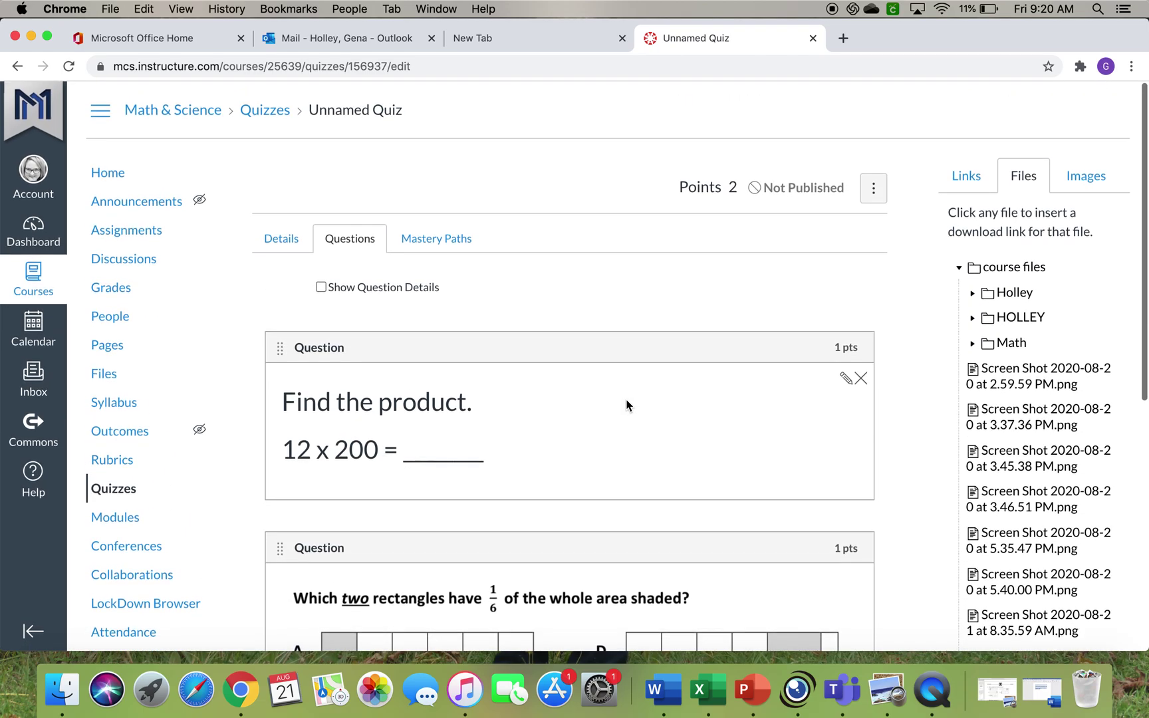
{"action": "scroll", "coordinate": [627, 406], "scroll_direction": "down", "scroll_amount": 5}
{"action": "scroll", "coordinate": [626, 404], "scroll_direction": "down", "scroll_amount": 2}
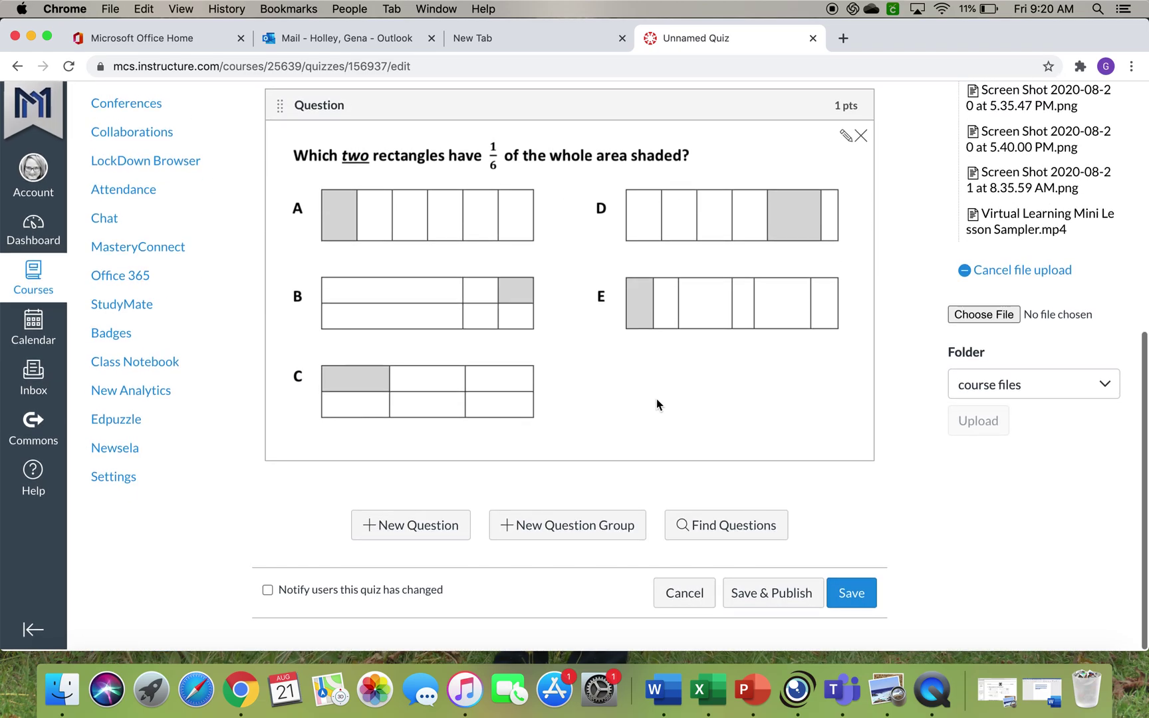
{"action": "left_click", "coordinate": [852, 597]}
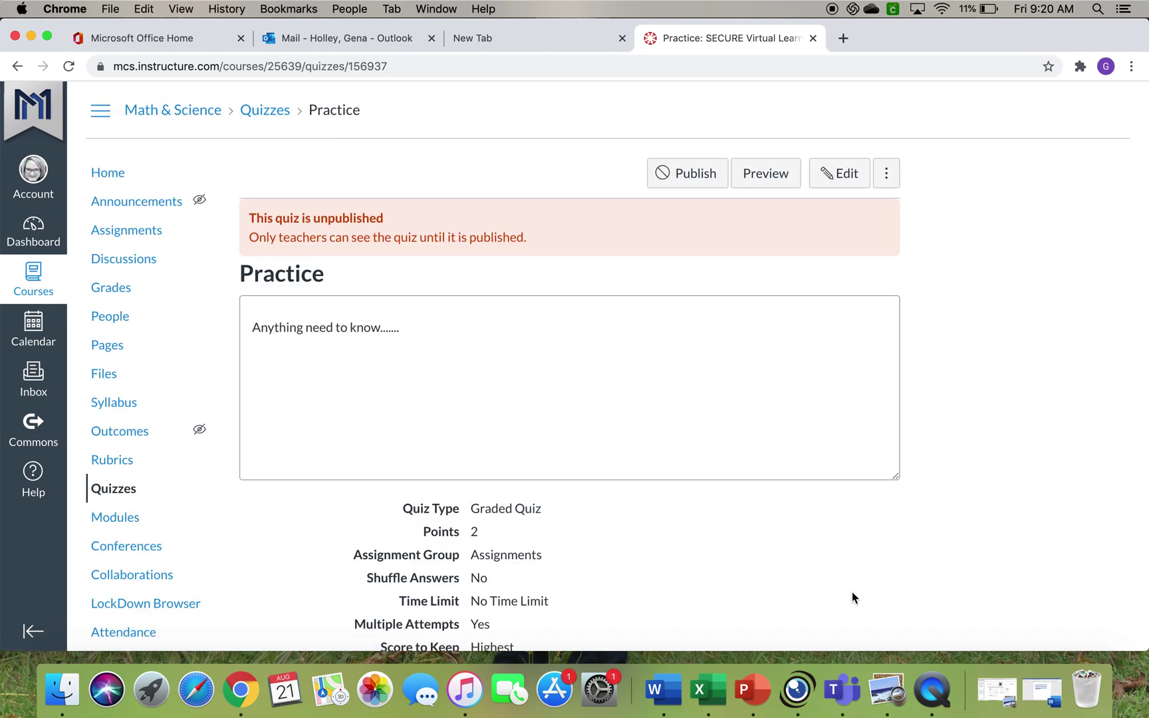
Review the saved Practice quiz's settings summary and open the quiz preview.
{"action": "scroll", "coordinate": [534, 548], "scroll_direction": "down", "scroll_amount": 5}
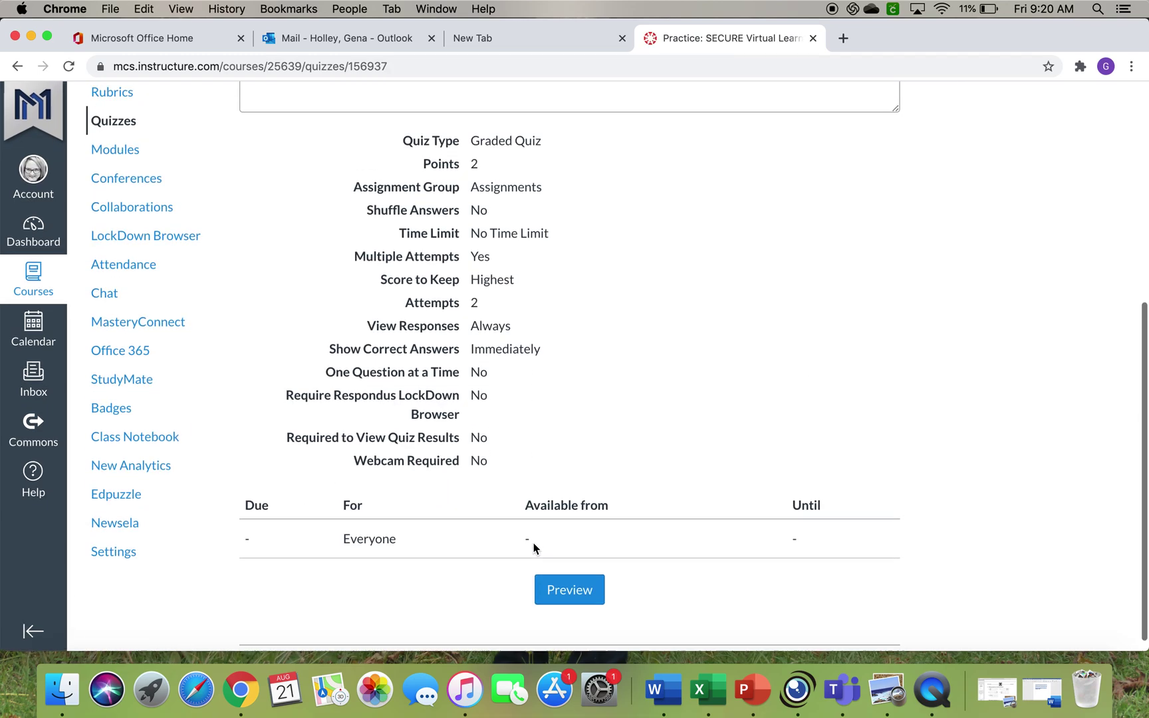
{"action": "scroll", "coordinate": [631, 400], "scroll_direction": "up", "scroll_amount": 5}
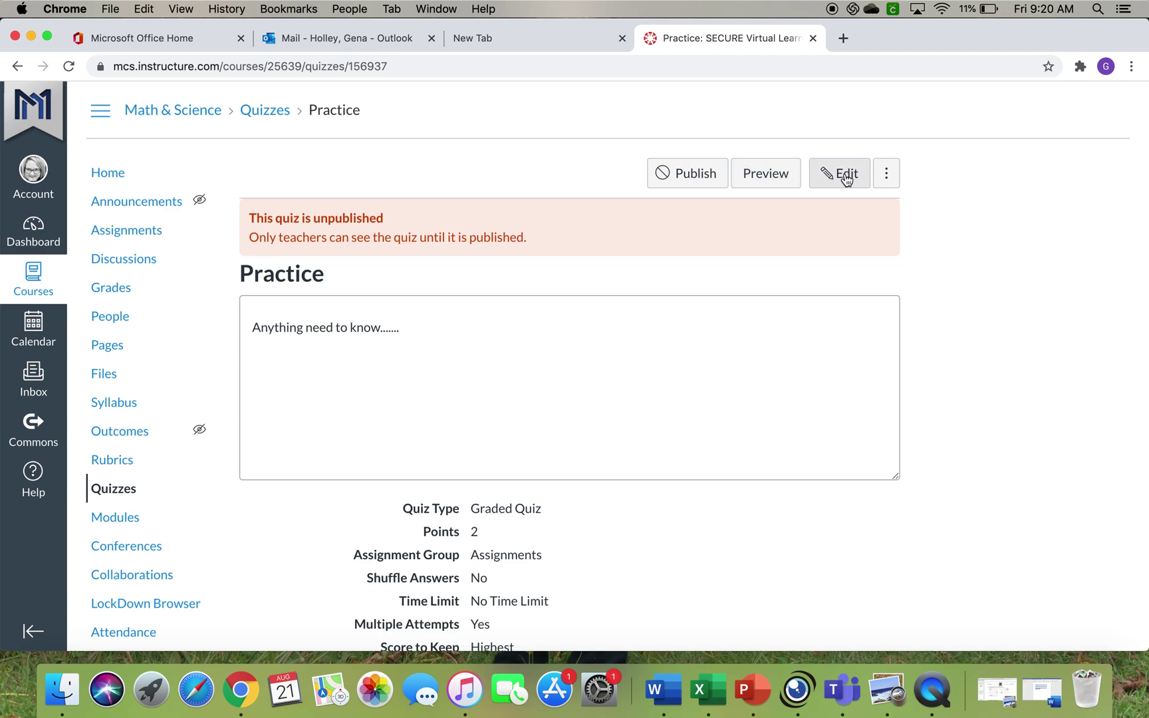
{"action": "left_click", "coordinate": [778, 176]}
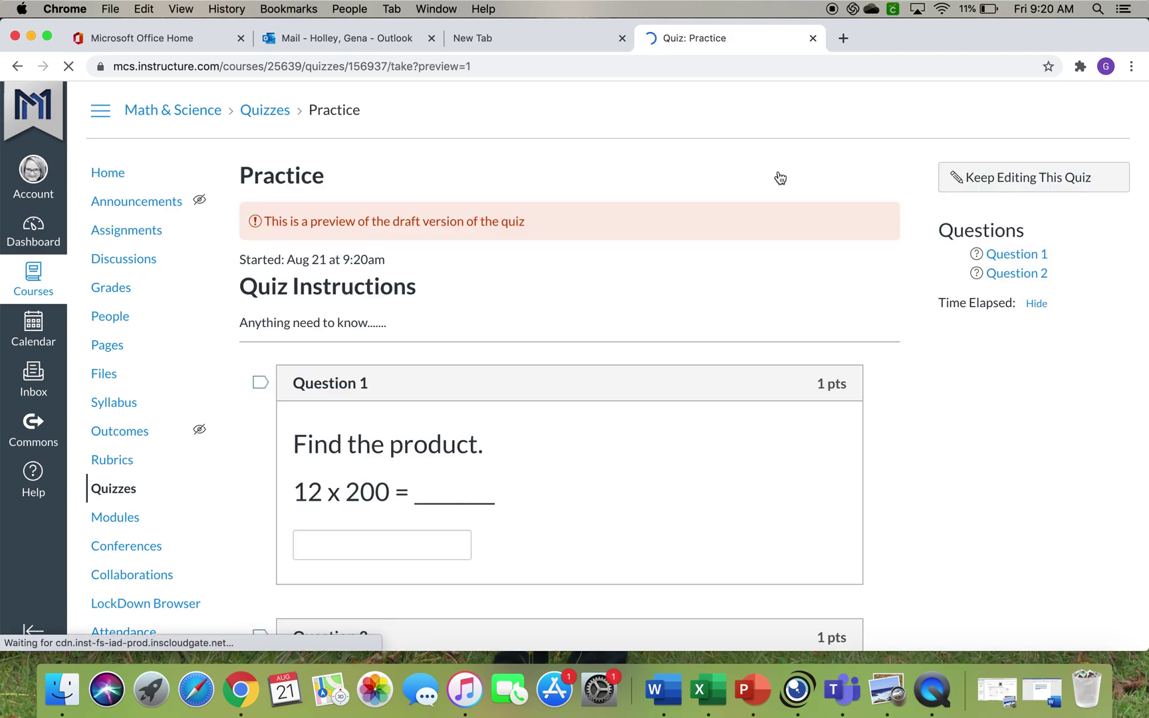
Answer Question 1 in the preview with the filler text "dl;kalsfd".
{"action": "scroll", "coordinate": [511, 275], "scroll_direction": "down", "scroll_amount": 3}
{"action": "left_click", "coordinate": [392, 391]}
{"action": "type", "text": "dl;kalsfd"}
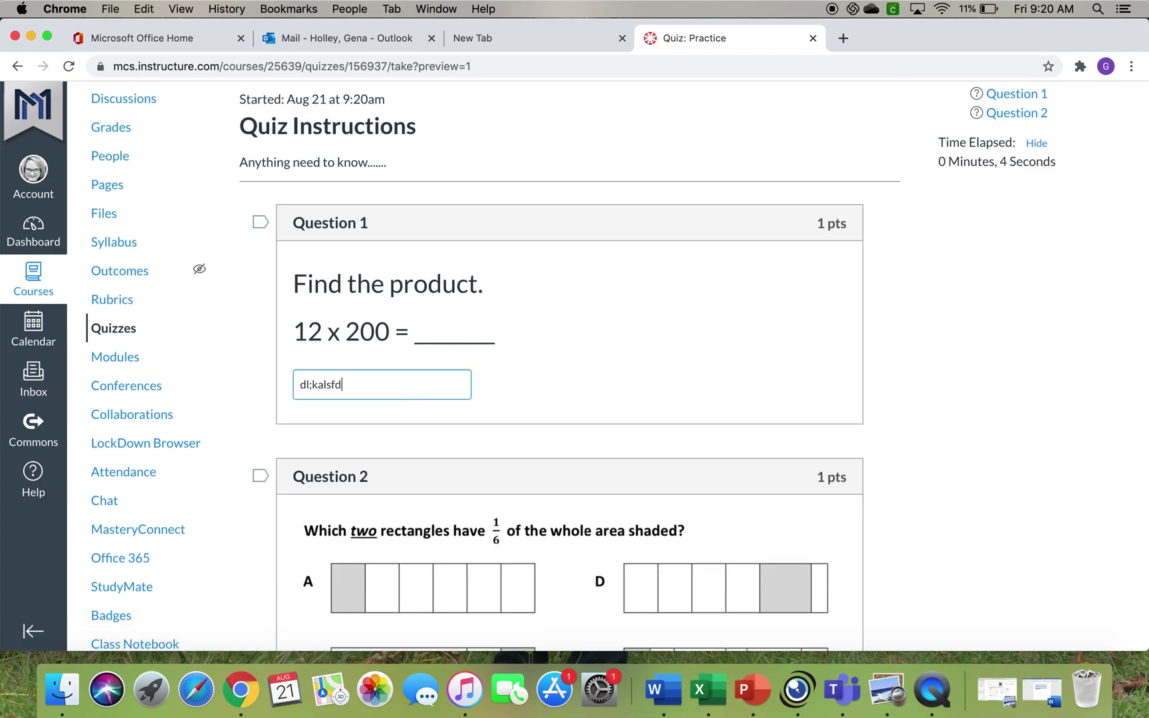
Select C and E as the answers to Question 2 and submit the preview quiz.
{"action": "scroll", "coordinate": [390, 393], "scroll_direction": "down", "scroll_amount": 4}
{"action": "scroll", "coordinate": [381, 412], "scroll_direction": "down", "scroll_amount": 3}
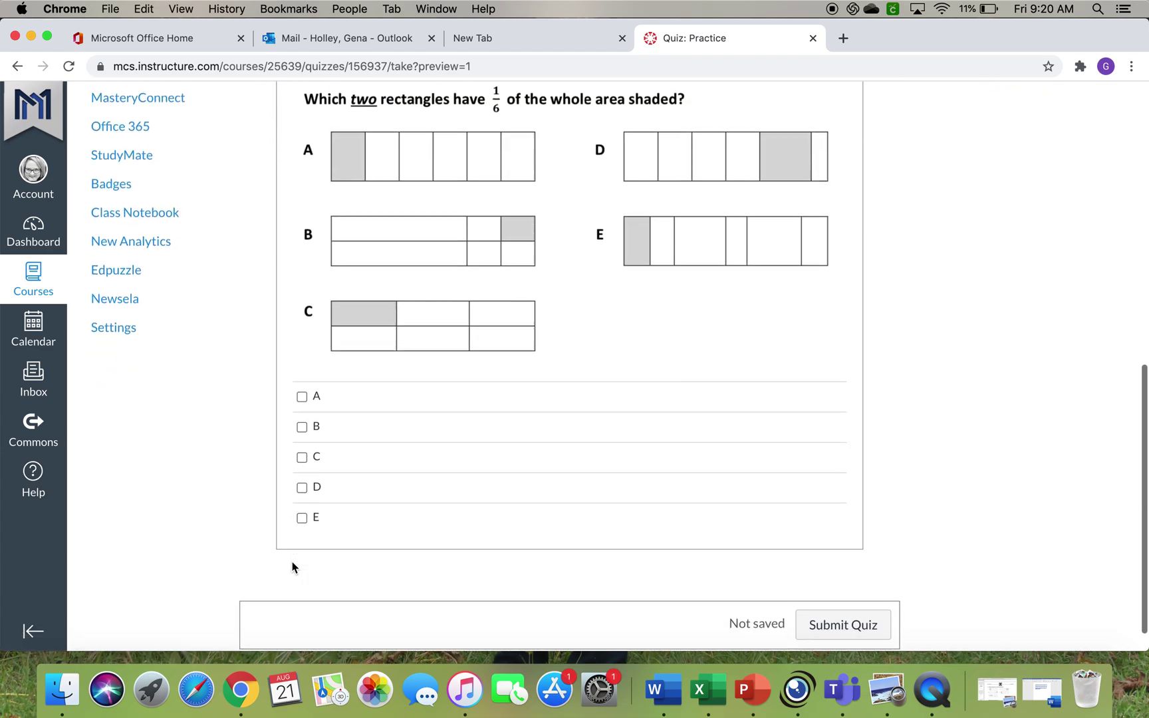
{"action": "left_click", "coordinate": [302, 515]}
{"action": "left_click", "coordinate": [302, 454]}
{"action": "scroll", "coordinate": [520, 508], "scroll_direction": "down", "scroll_amount": 1}
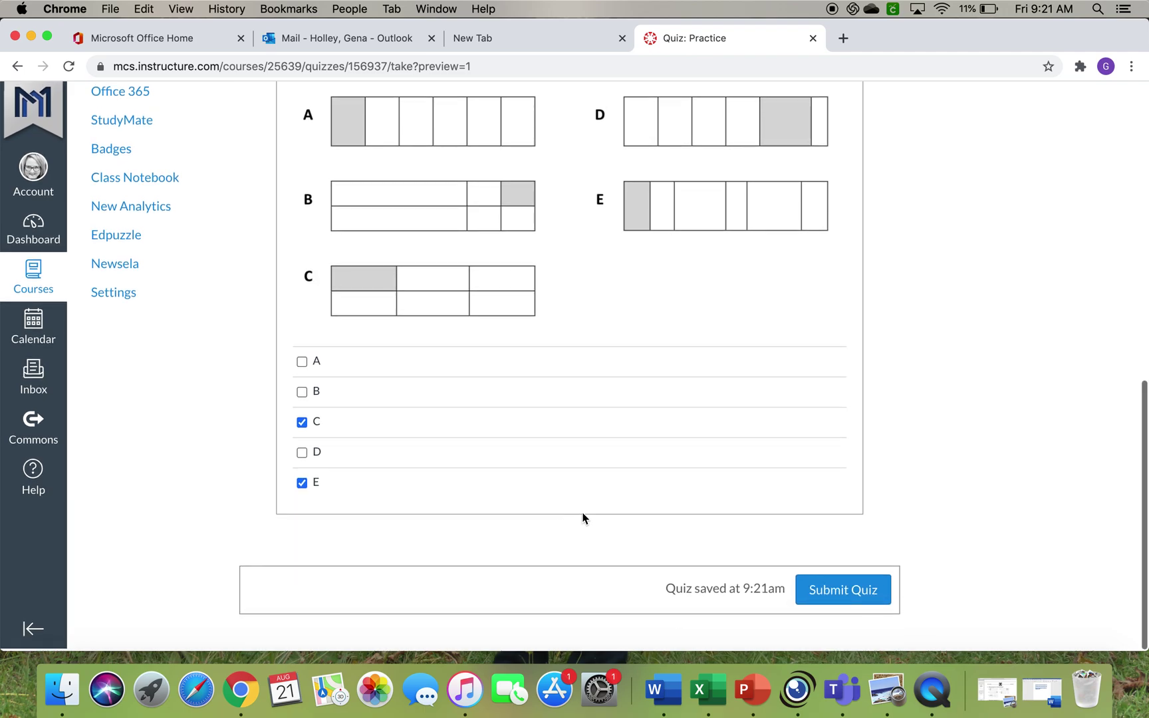
{"action": "left_click", "coordinate": [832, 603]}
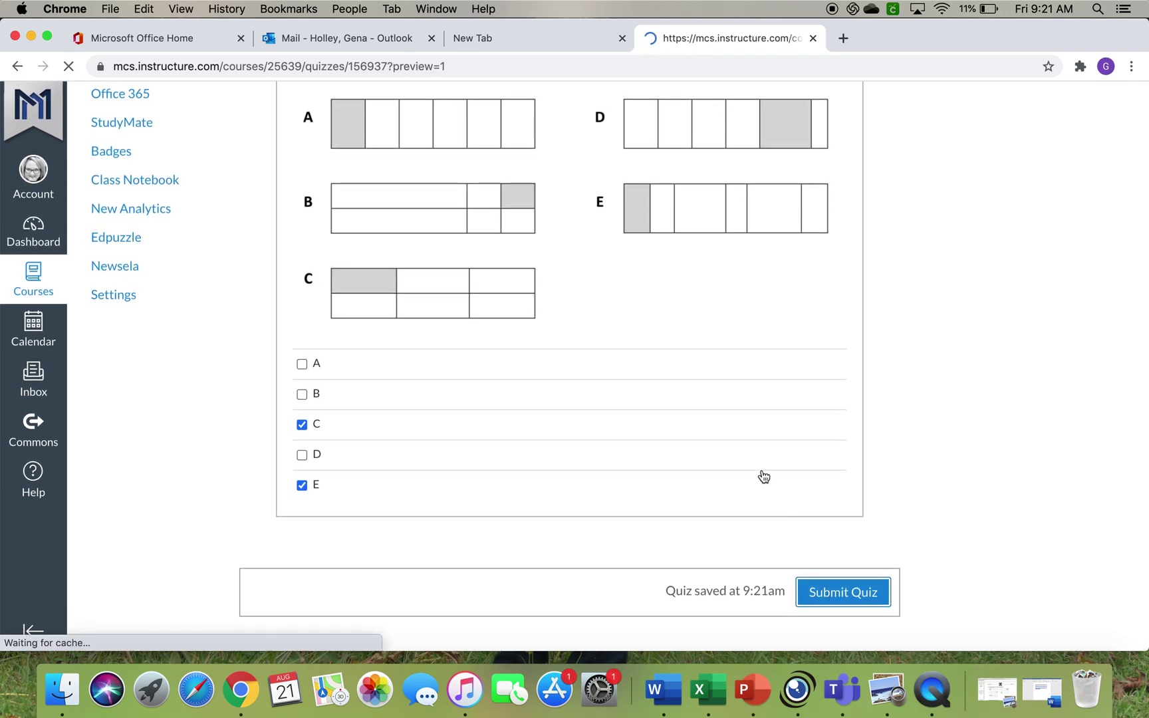
Review the graded preview results for both questions, including the marked answers, the correct answers and the Question 1 feedback comment.
{"action": "scroll", "coordinate": [584, 408], "scroll_direction": "down", "scroll_amount": 15}
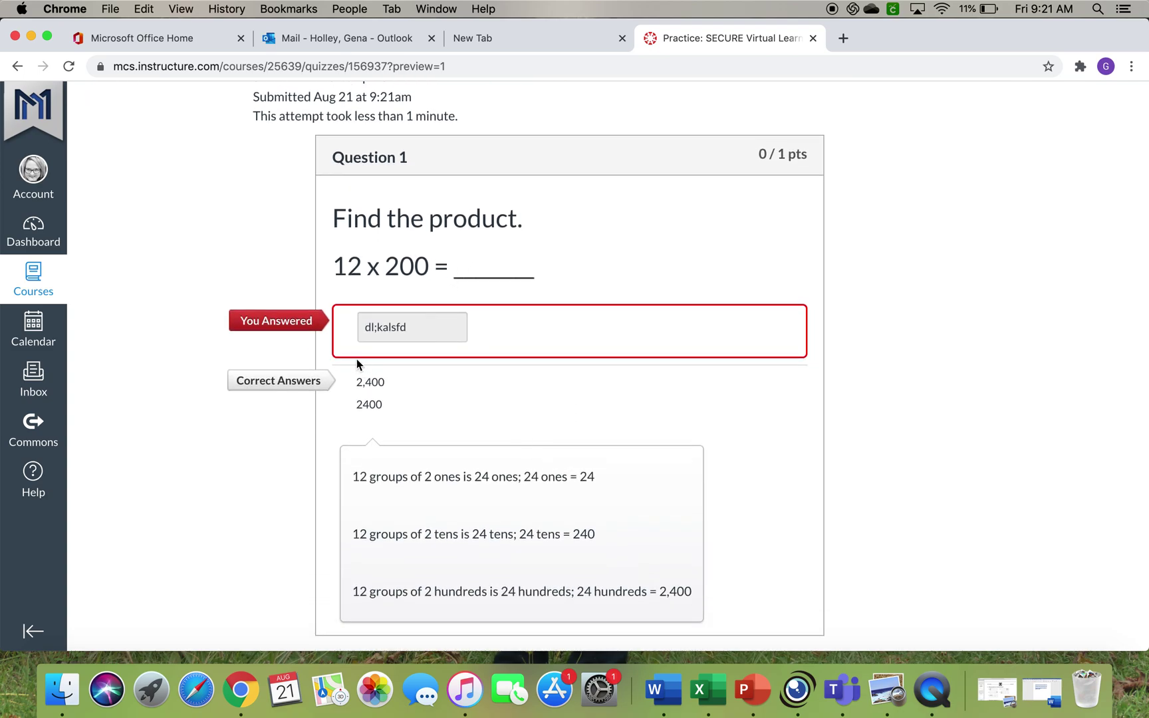
{"action": "scroll", "coordinate": [383, 491], "scroll_direction": "down", "scroll_amount": 3}
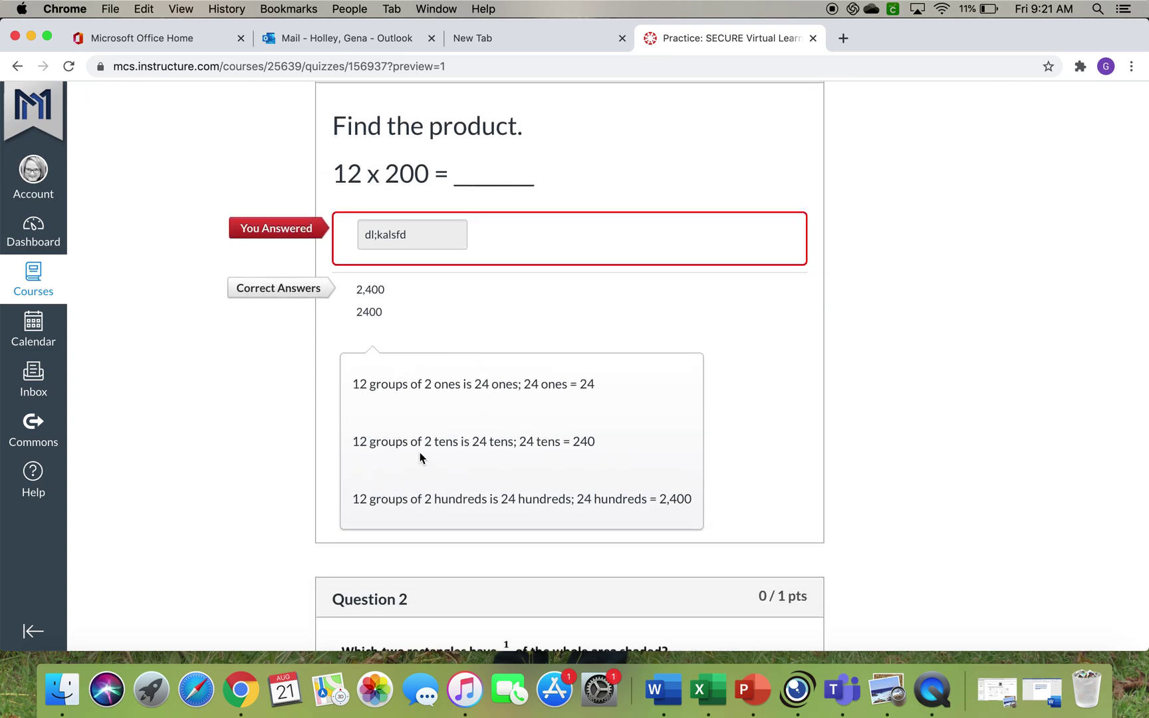
{"action": "scroll", "coordinate": [419, 442], "scroll_direction": "down", "scroll_amount": 15}
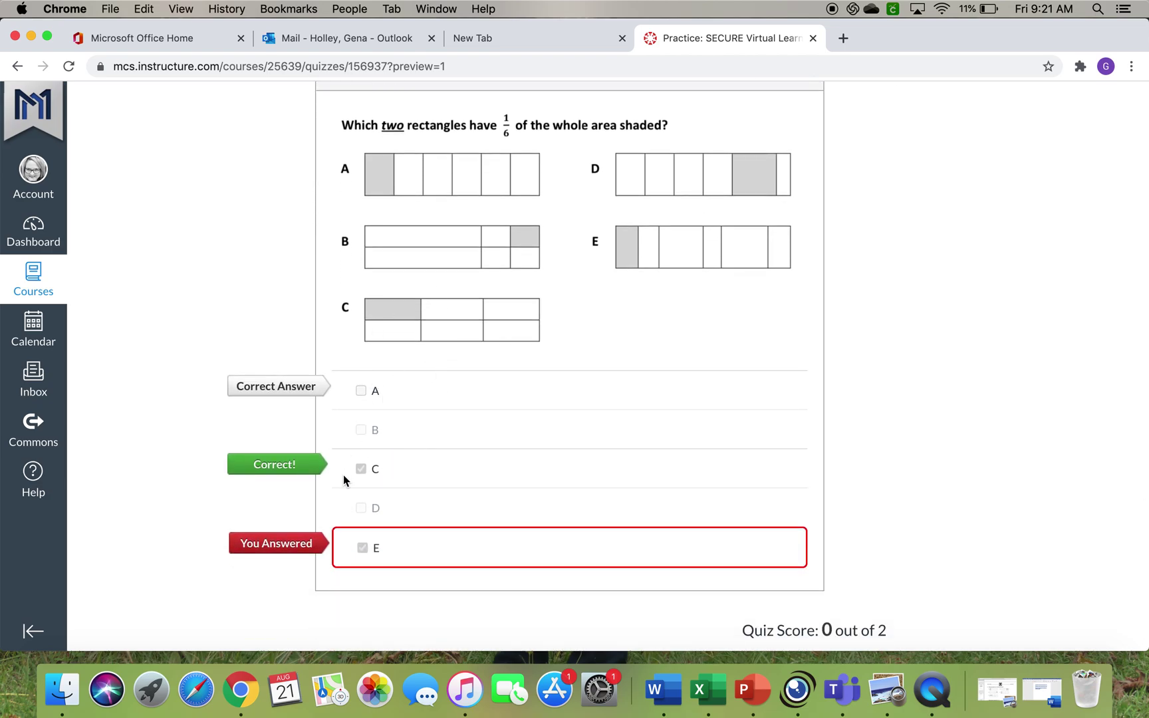
{"action": "scroll", "coordinate": [367, 474], "scroll_direction": "down", "scroll_amount": 1}
{"action": "scroll", "coordinate": [367, 474], "scroll_direction": "up", "scroll_amount": 15}
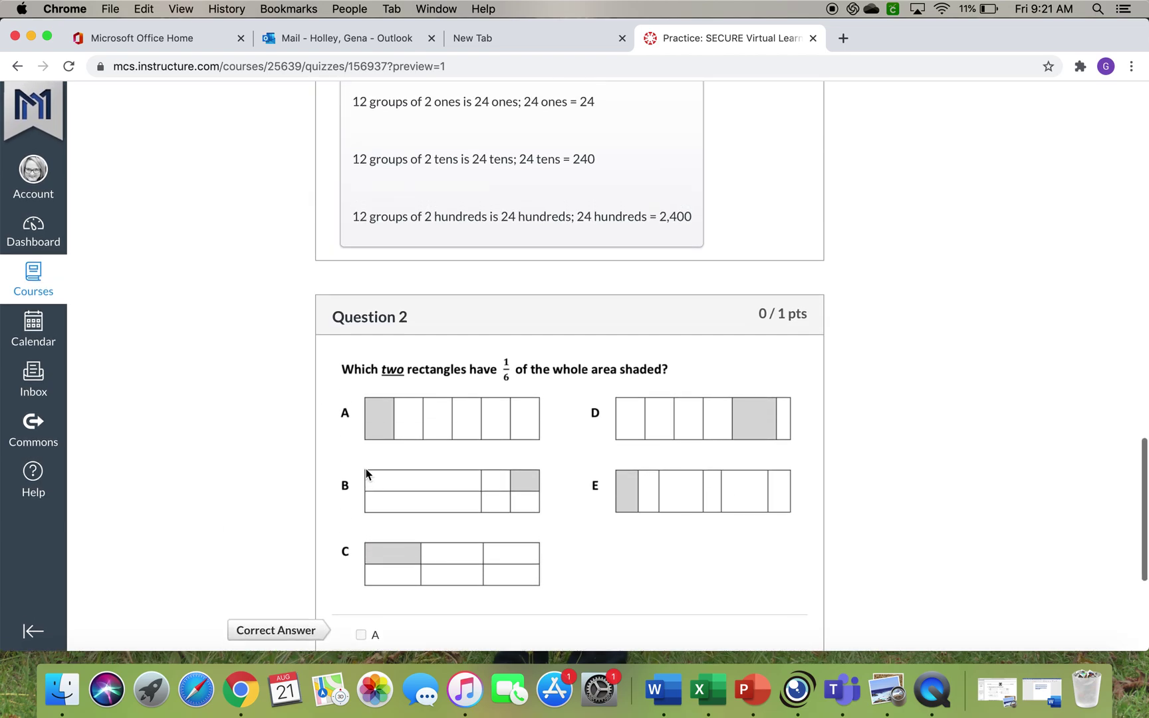
{"action": "scroll", "coordinate": [366, 474], "scroll_direction": "up", "scroll_amount": 20}
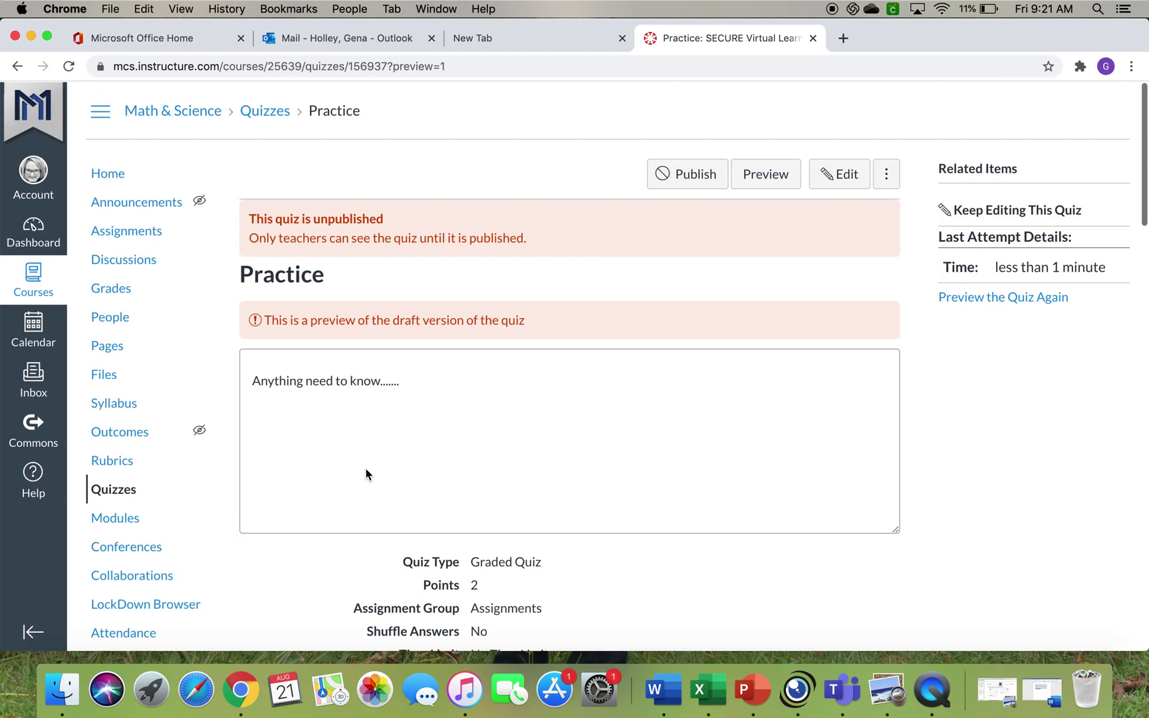
Add the existing Practice quiz as an item to the Thursday, 9/17 module in the course's modules.
{"action": "scroll", "coordinate": [349, 477], "scroll_direction": "down", "scroll_amount": 2}
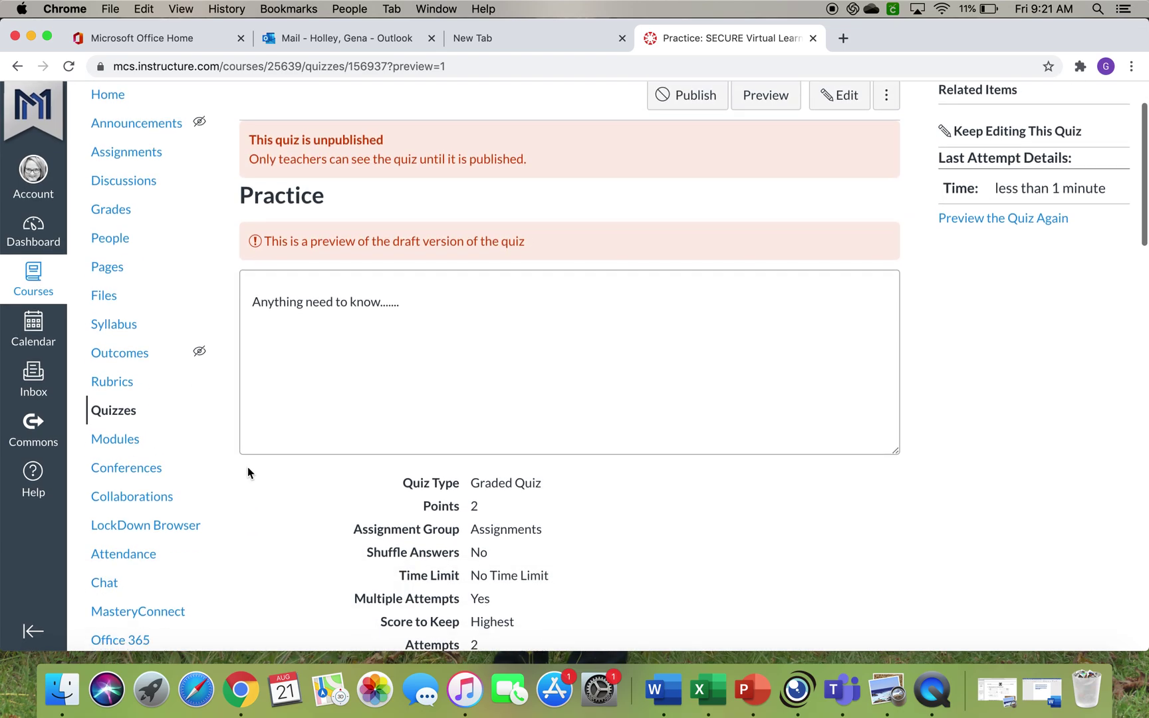
{"action": "left_click", "coordinate": [111, 440]}
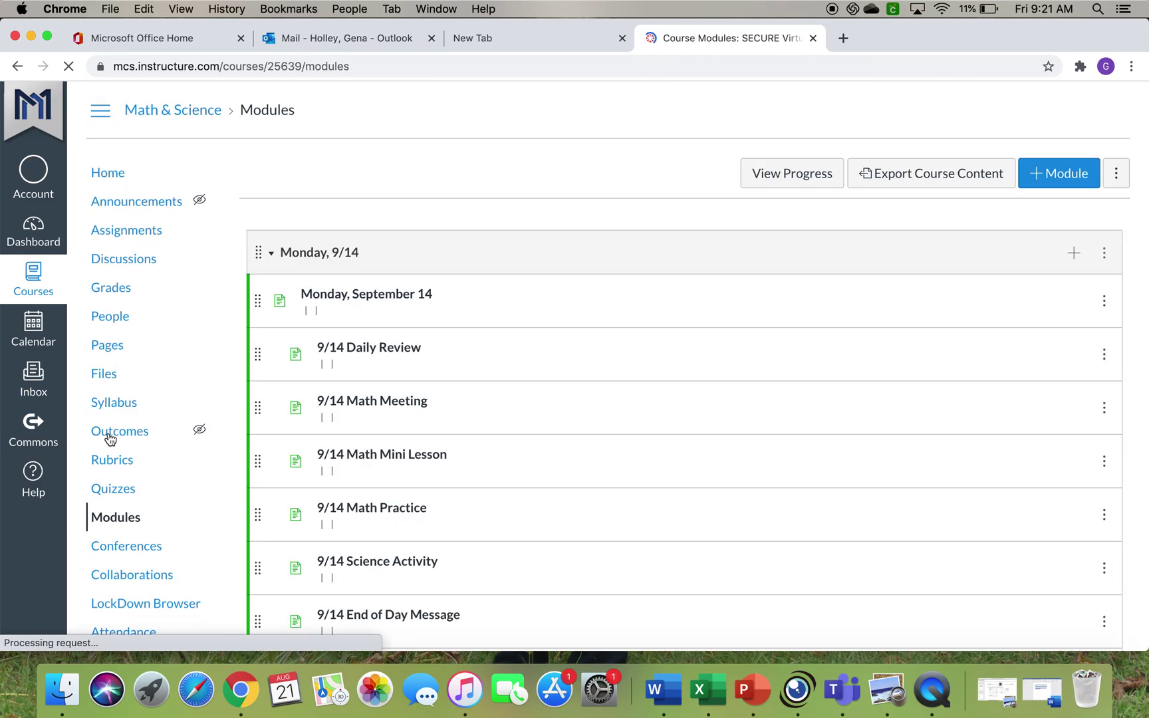
{"action": "scroll", "coordinate": [354, 465], "scroll_direction": "down", "scroll_amount": 20}
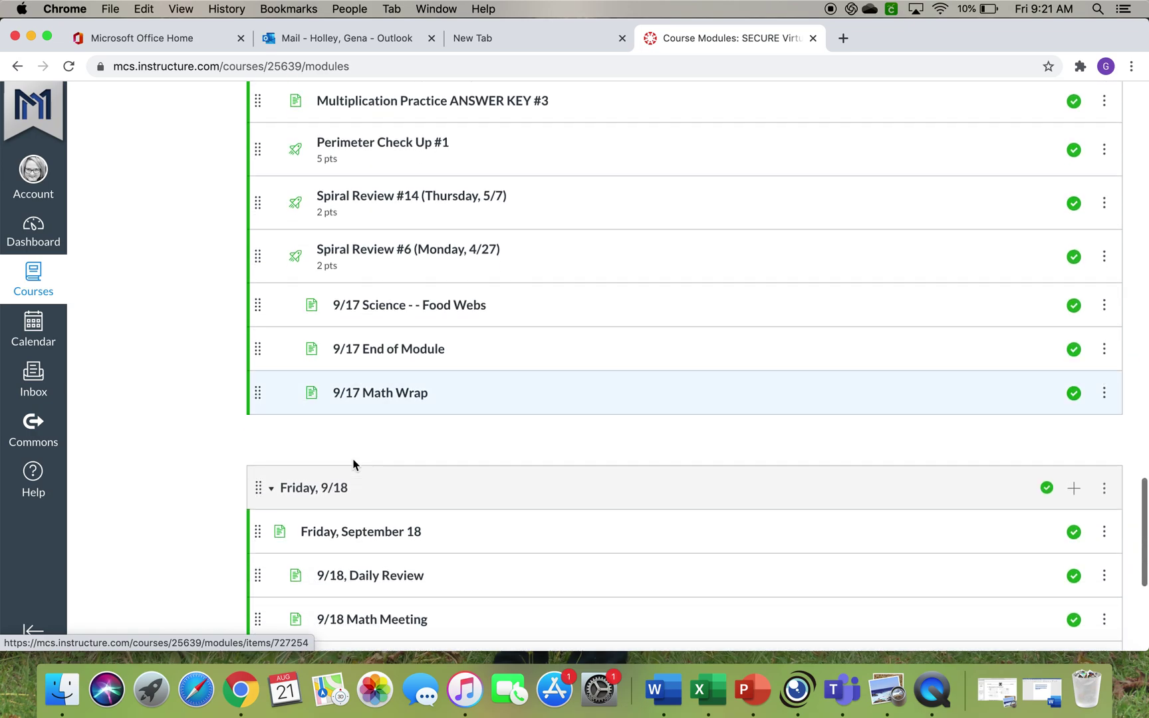
{"action": "scroll", "coordinate": [354, 465], "scroll_direction": "up", "scroll_amount": 3}
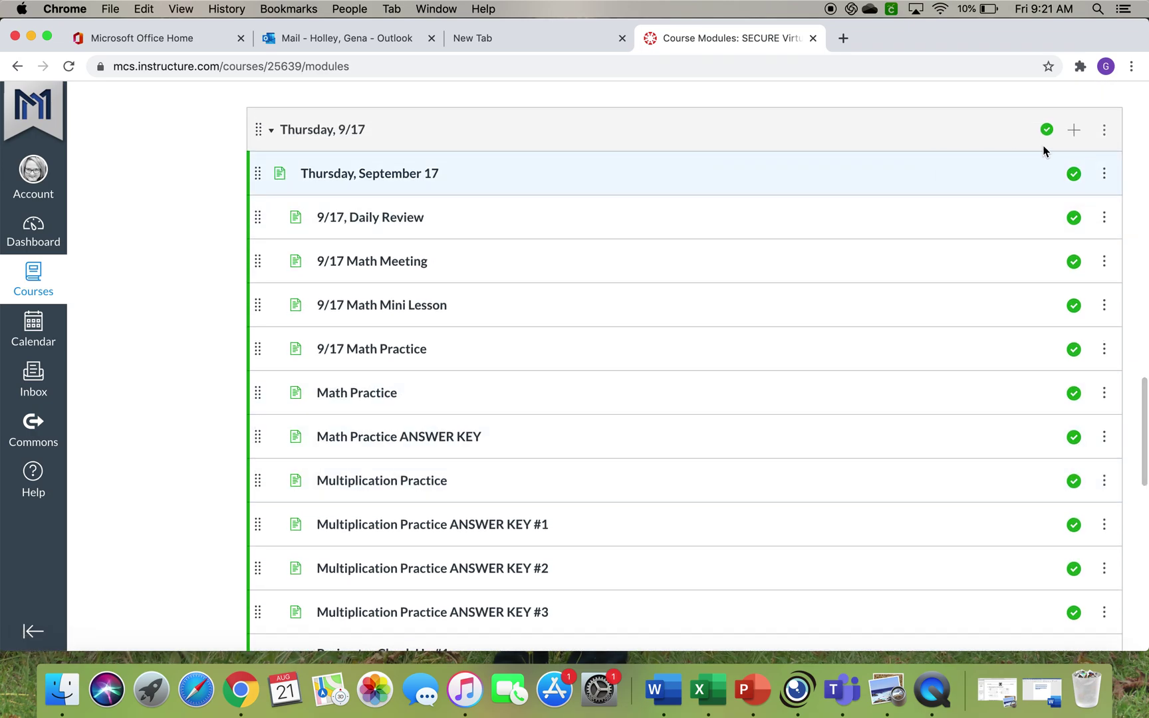
{"action": "left_click", "coordinate": [1075, 131]}
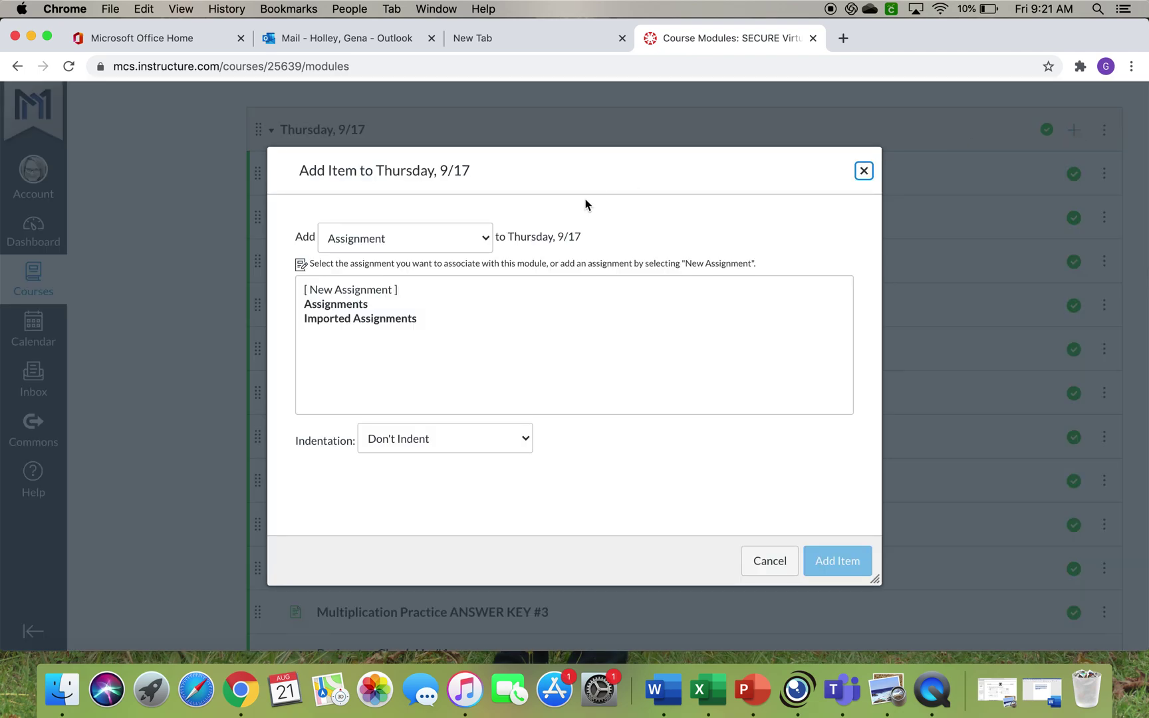
{"action": "left_click", "coordinate": [484, 239]}
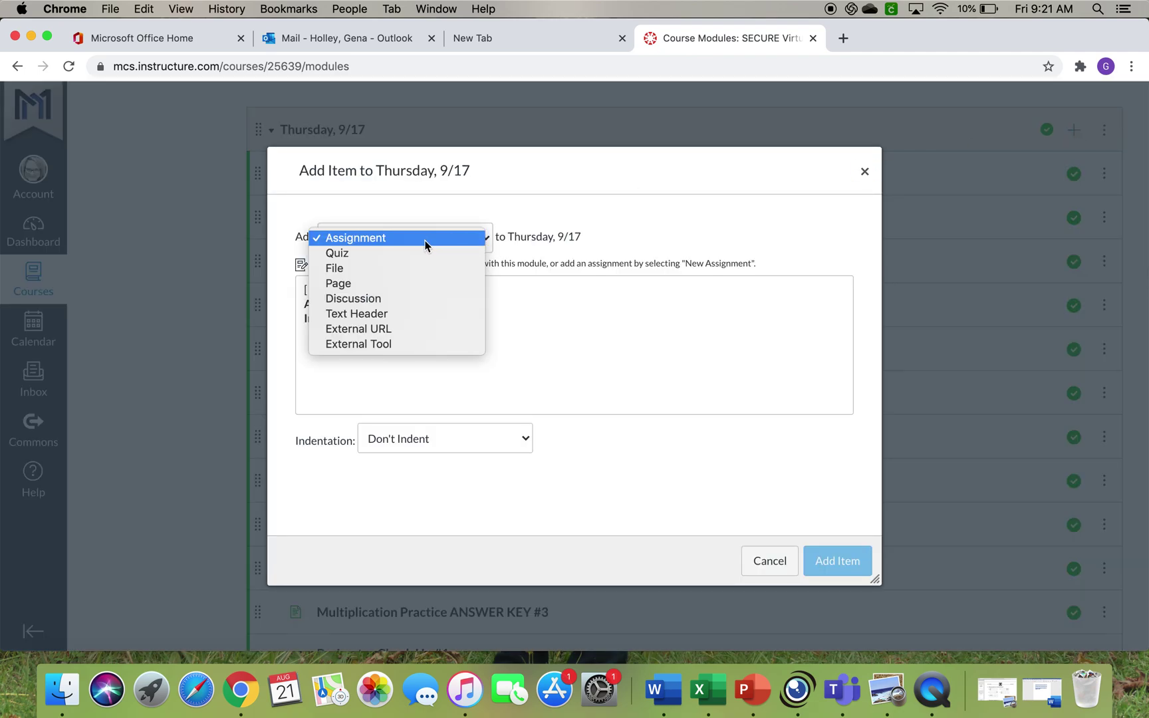
{"action": "left_click", "coordinate": [414, 252]}
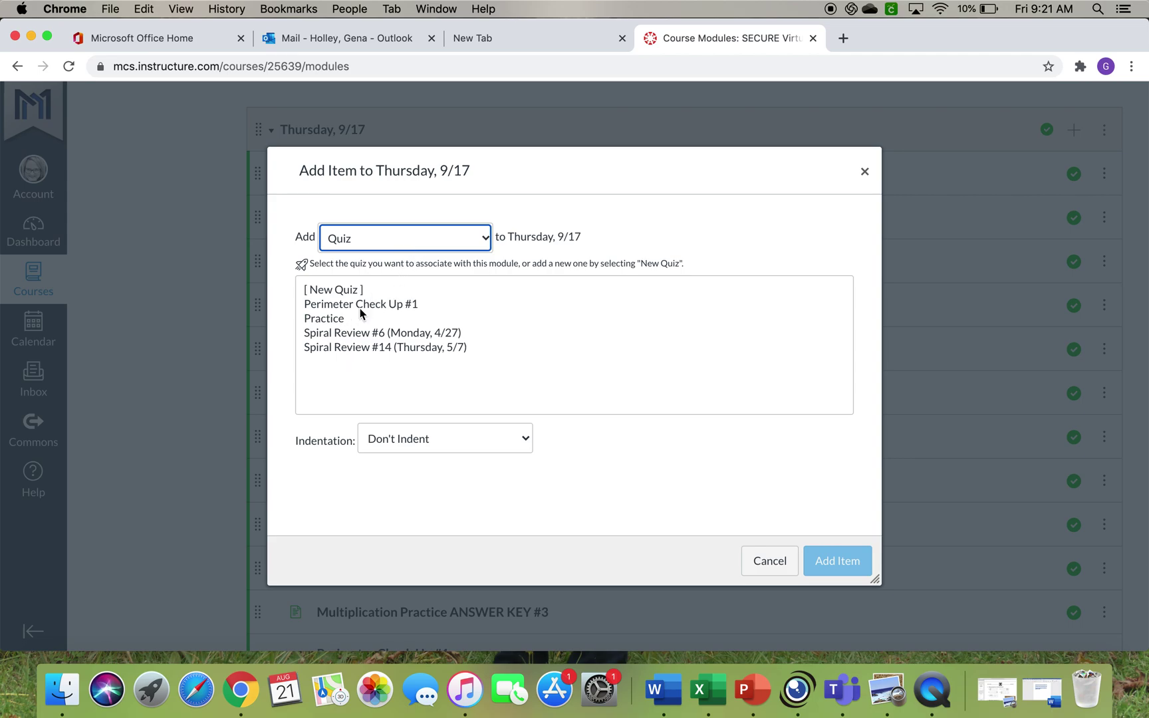
{"action": "left_click", "coordinate": [328, 320]}
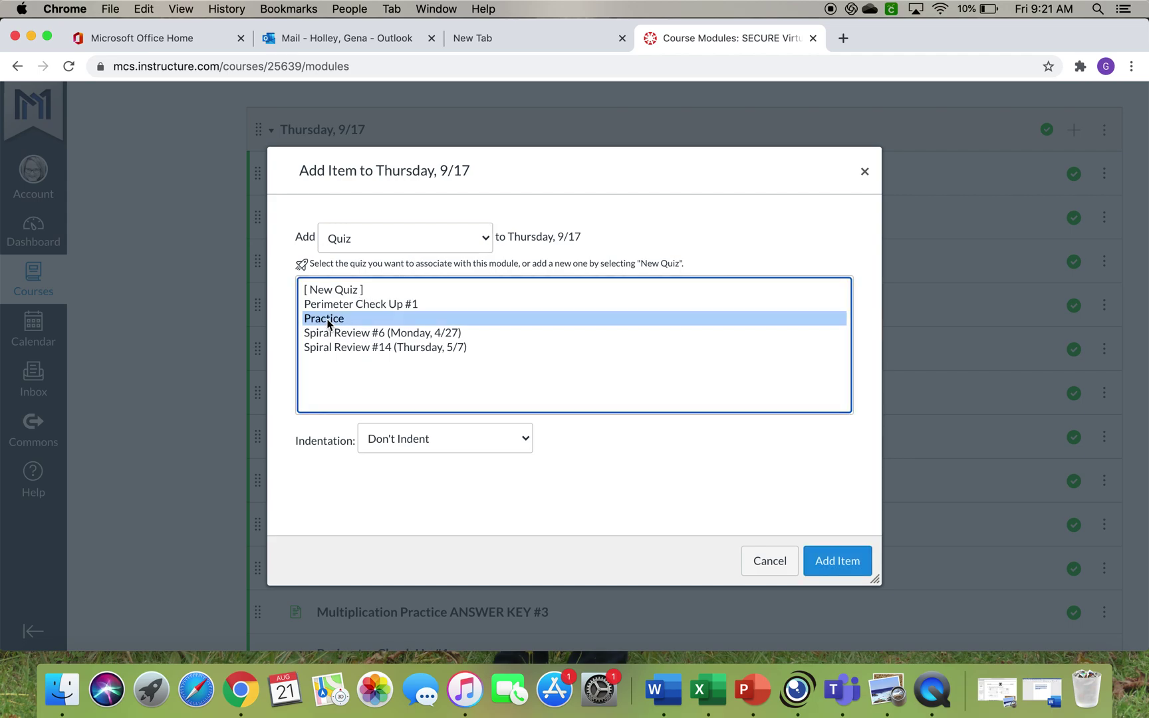
{"action": "left_click", "coordinate": [835, 556]}
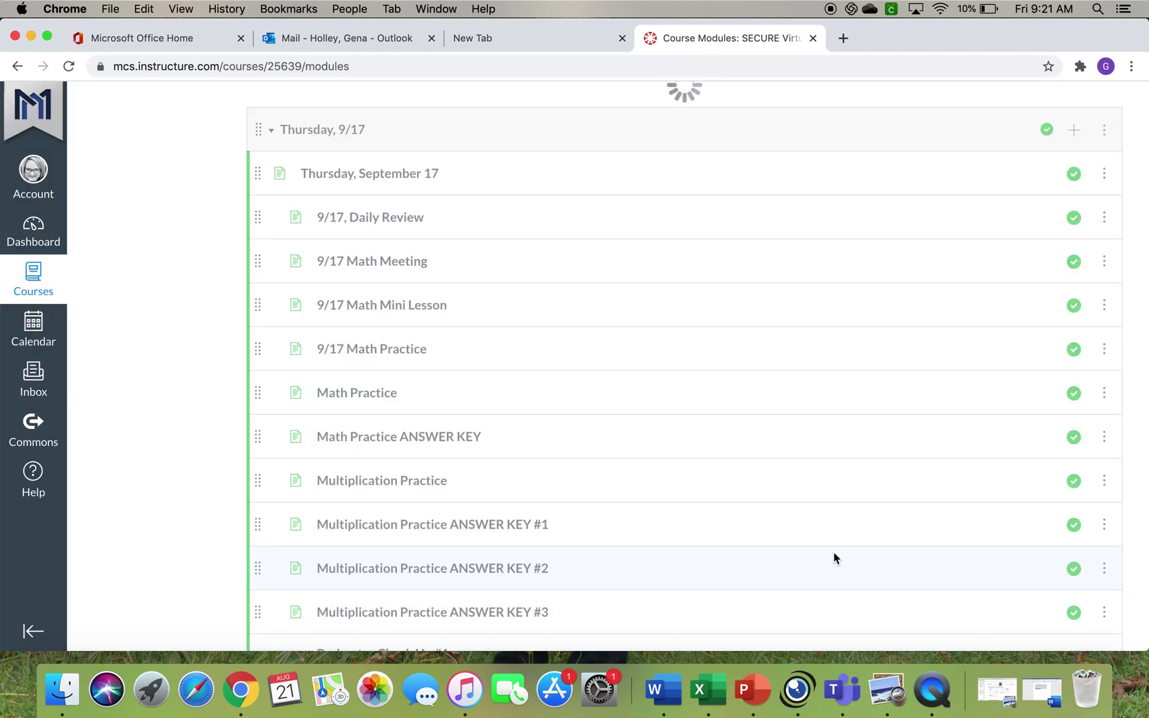
Move the Practice quiz directly below Spiral Review #6 (Monday, 4/27) in the Thursday, 9/17 module and indent it one level.
{"action": "scroll", "coordinate": [835, 557], "scroll_direction": "down", "scroll_amount": 6}
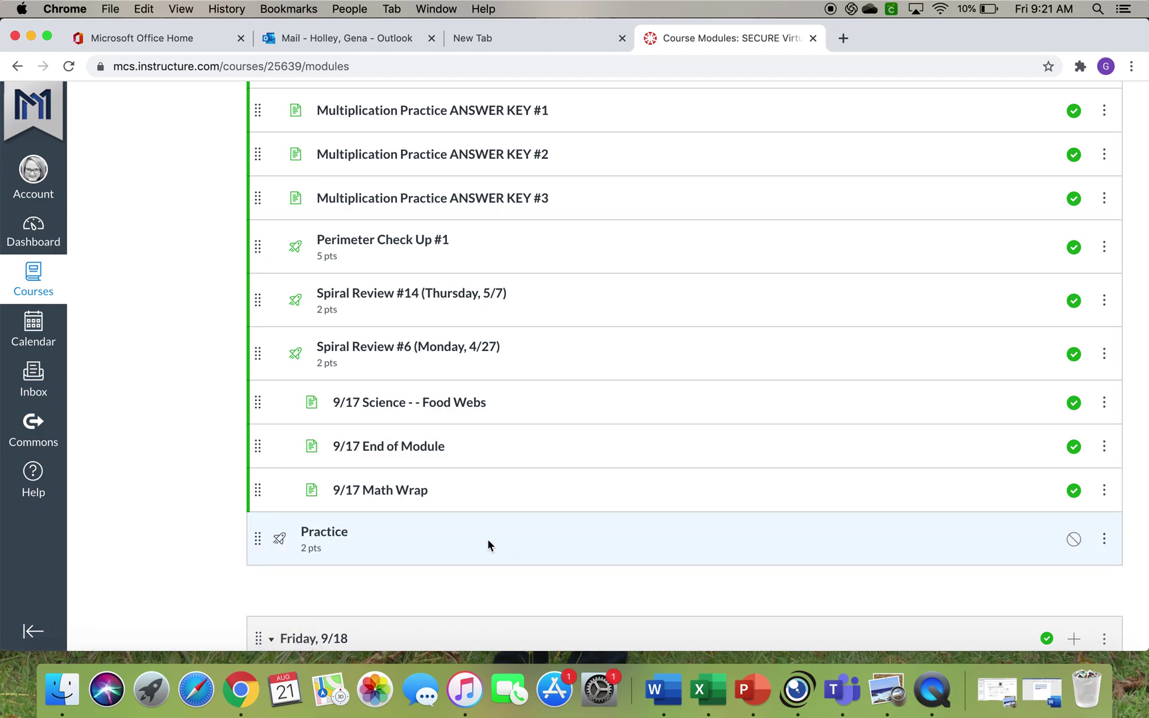
{"action": "left_click_drag", "start_coordinate": [262, 519], "coordinate": [361, 395]}
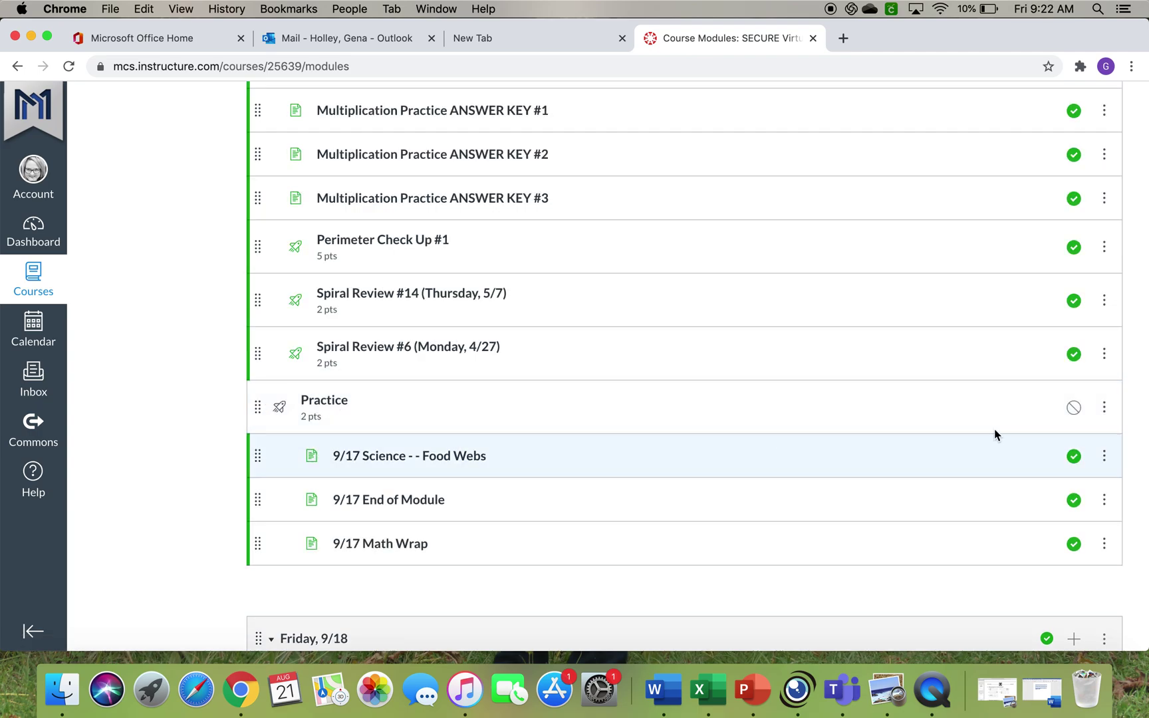
{"action": "left_click", "coordinate": [1104, 407]}
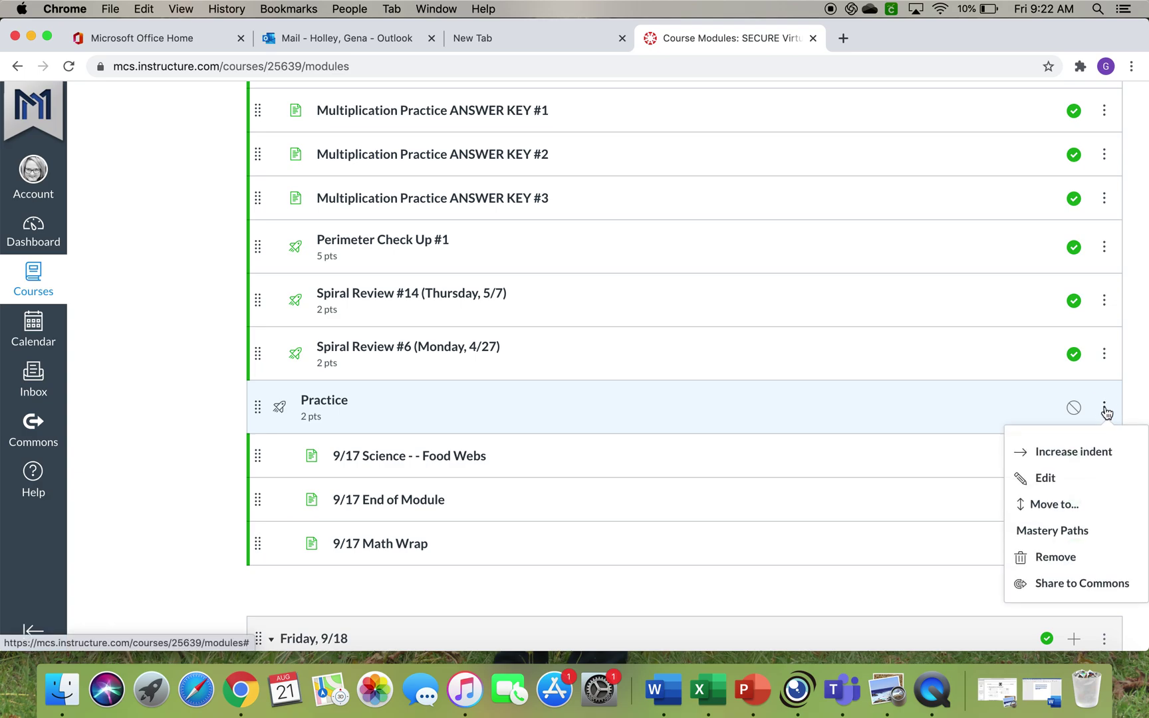
{"action": "left_click", "coordinate": [1073, 452]}
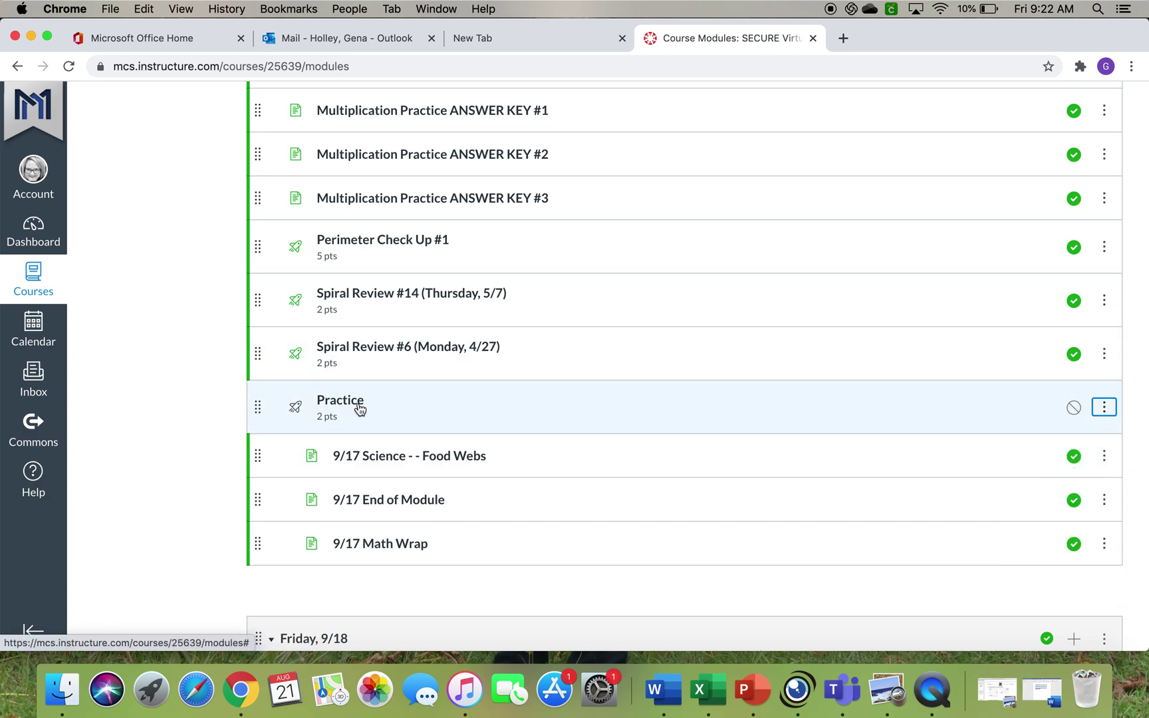
Publish the Practice quiz in the Thursday, 9/17 module and check its entry in the module list.
{"action": "left_click", "coordinate": [1073, 407]}
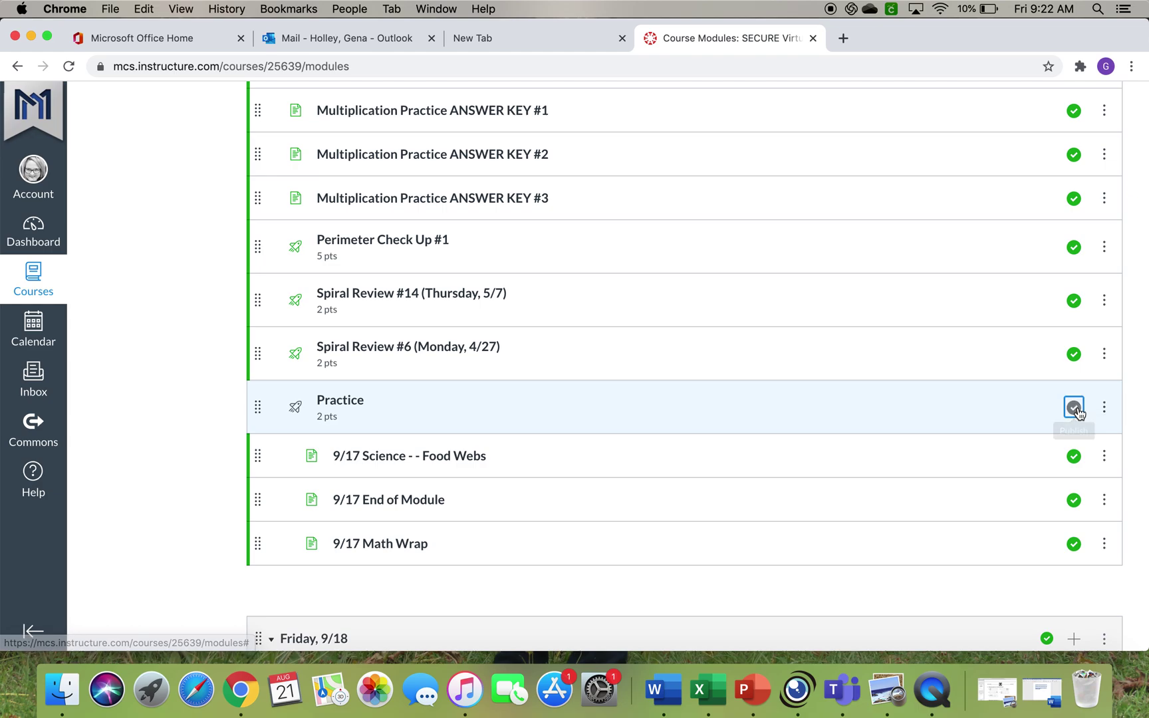
{"action": "scroll", "coordinate": [790, 408], "scroll_direction": "up", "scroll_amount": 20}
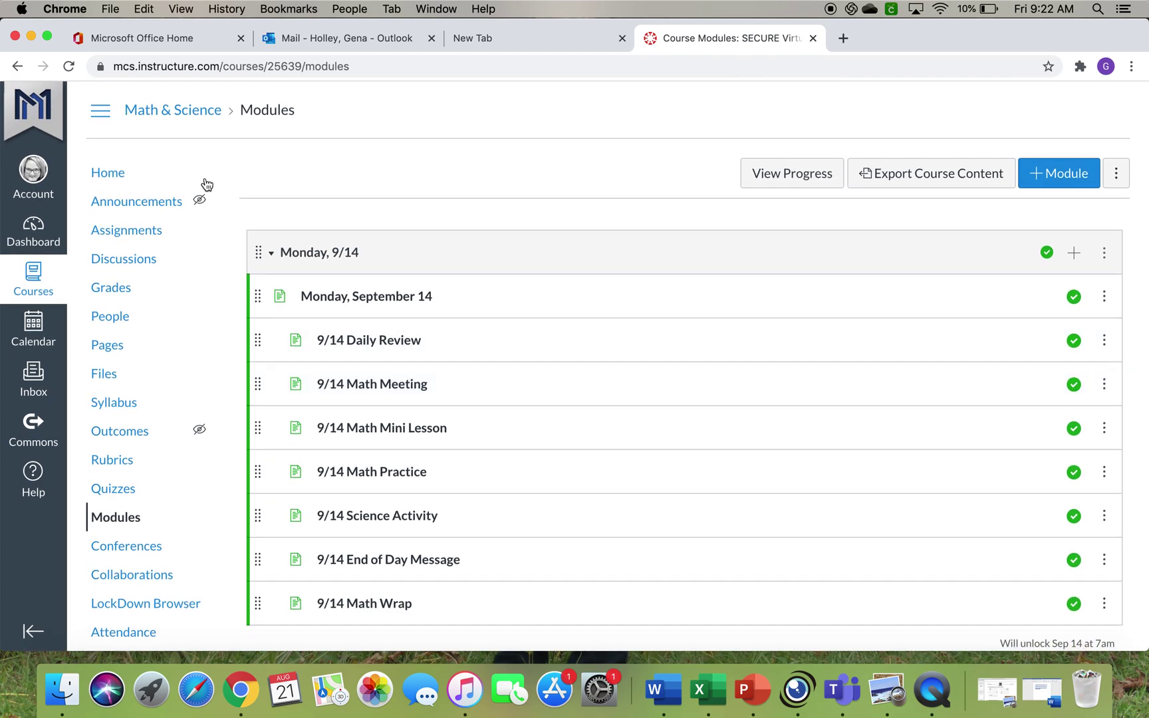
{"action": "scroll", "coordinate": [174, 125], "scroll_direction": "down", "scroll_amount": 5}
{"action": "scroll", "coordinate": [174, 125], "scroll_direction": "up", "scroll_amount": 5}
{"action": "scroll", "coordinate": [174, 125], "scroll_direction": "down", "scroll_amount": 20}
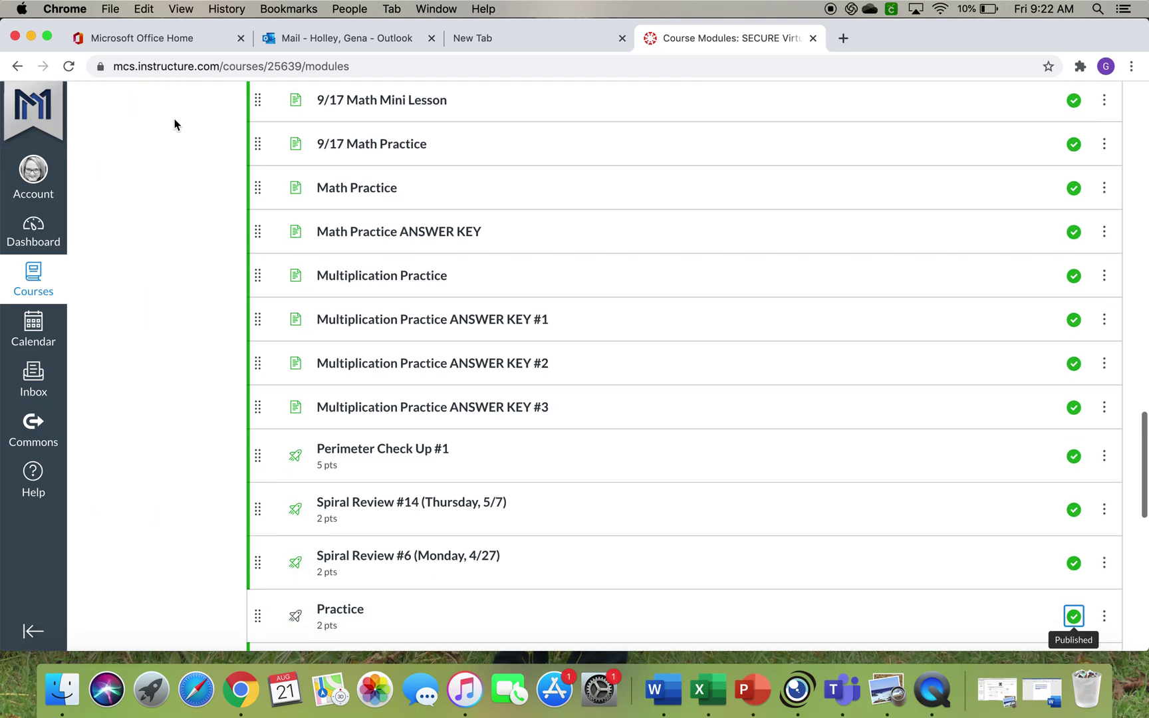
{"action": "scroll", "coordinate": [174, 125], "scroll_direction": "down", "scroll_amount": 1}
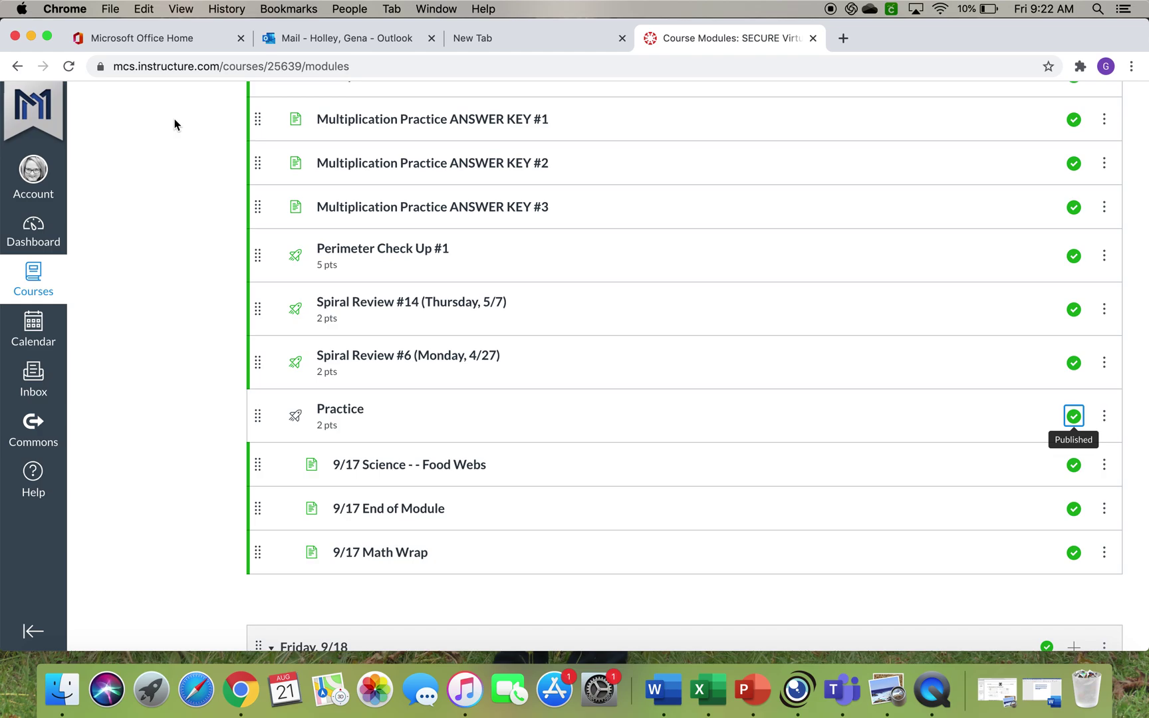